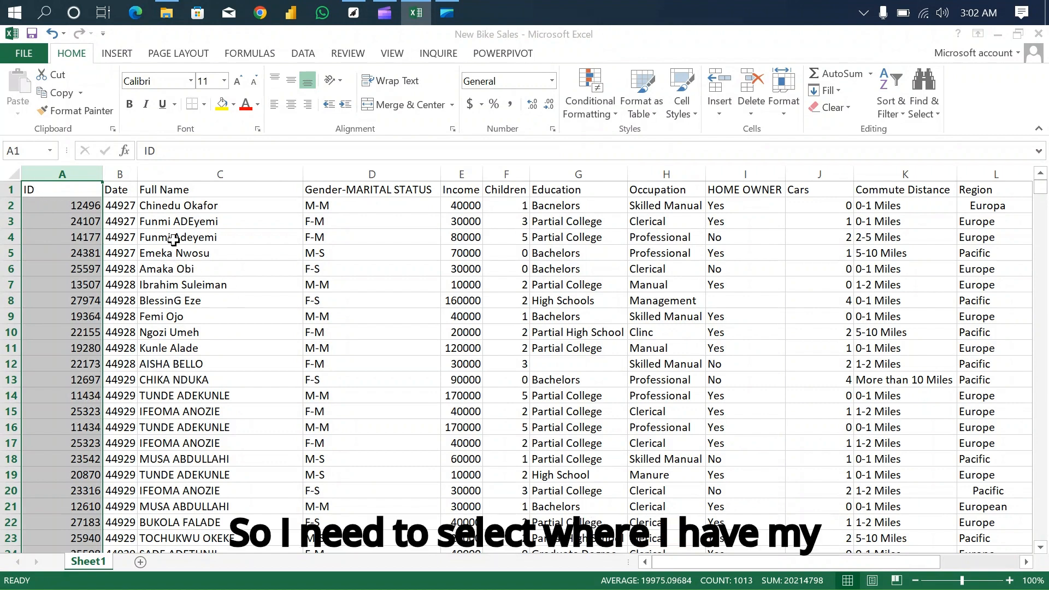
# - Add filters to the header row of the whole sheet and widen all columns to one equal width
pyautogui.click(16, 174)
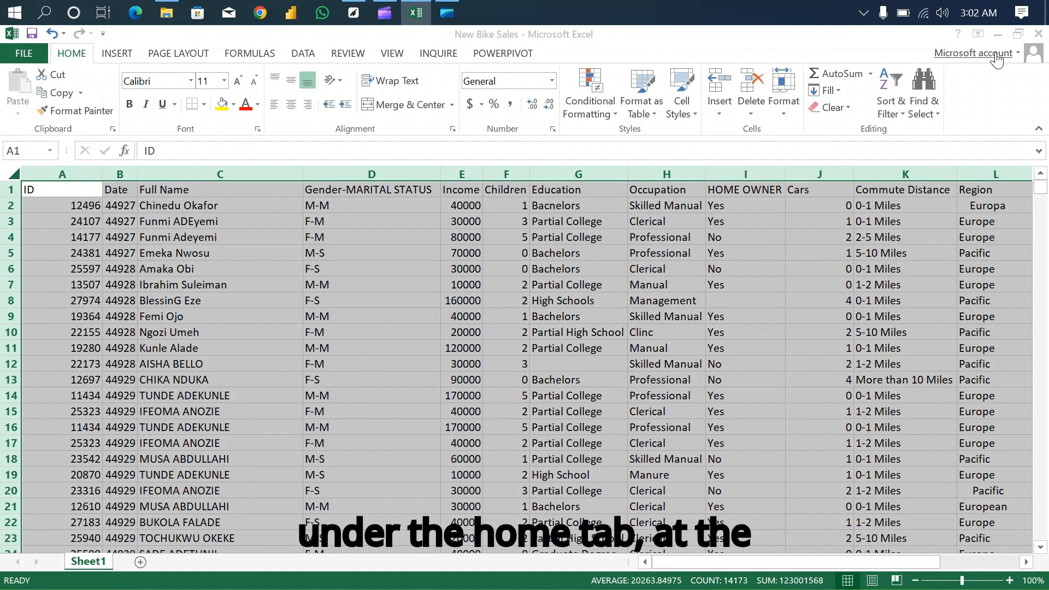
pyautogui.click(896, 112)
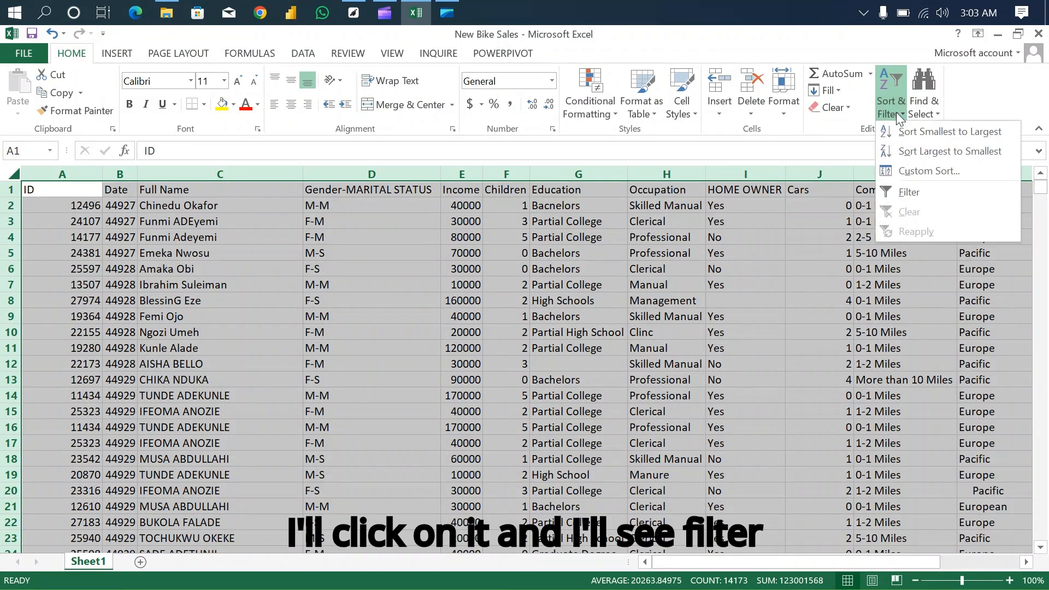
pyautogui.click(908, 192)
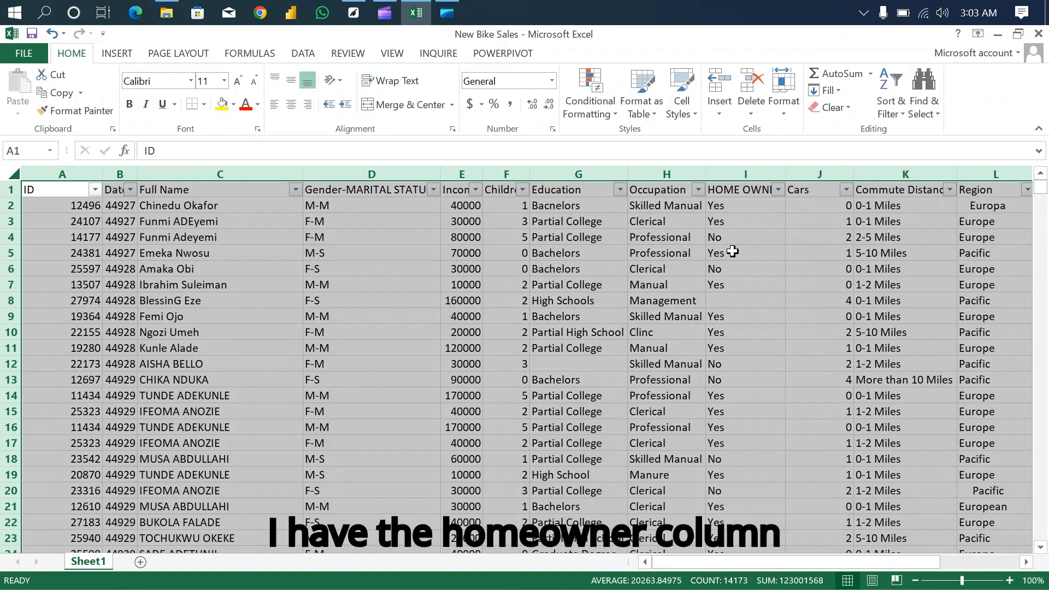
pyautogui.moveTo(784, 173); pyautogui.dragTo(787, 172)
pyautogui.doubleClick(787, 174)
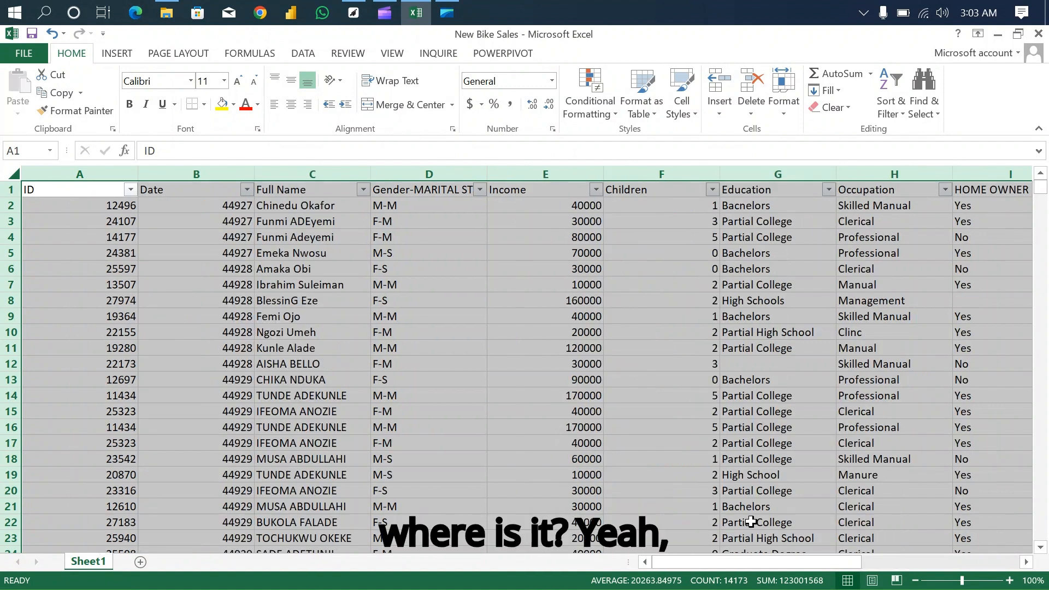
# - Examine the filter lists of the HOME OWNER and ID columns for inconsistent or blank entries
pyautogui.moveTo(765, 562); pyautogui.dragTo(793, 558)
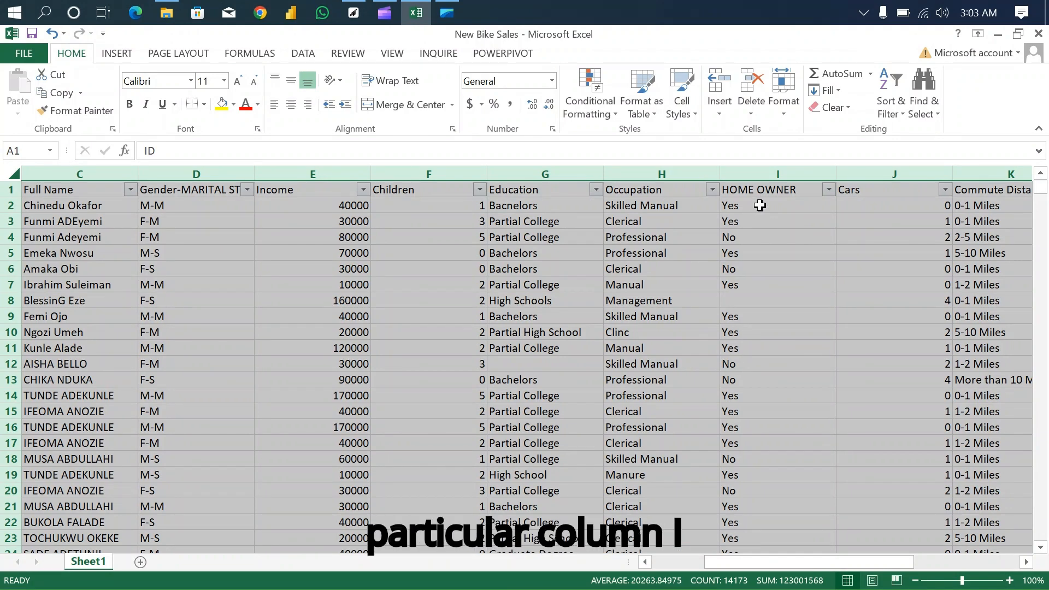
pyautogui.click(829, 190)
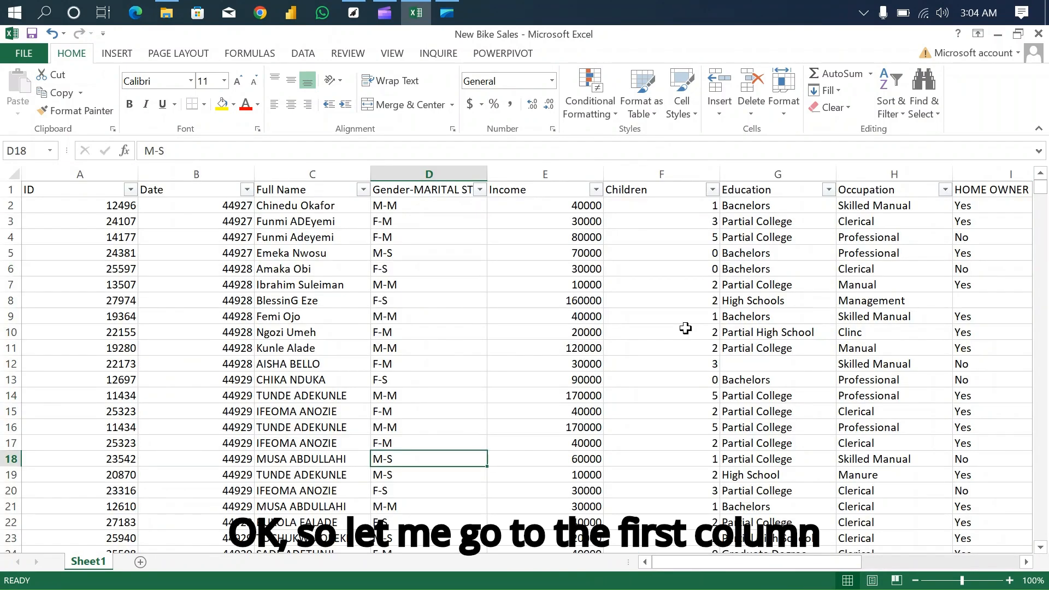
pyautogui.click(97, 169)
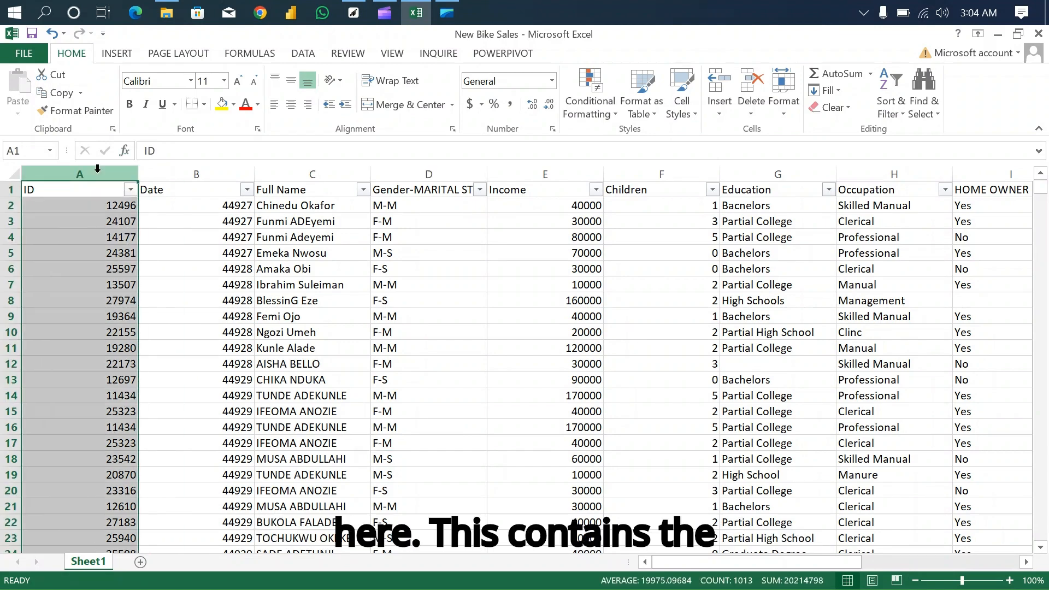
pyautogui.click(130, 189)
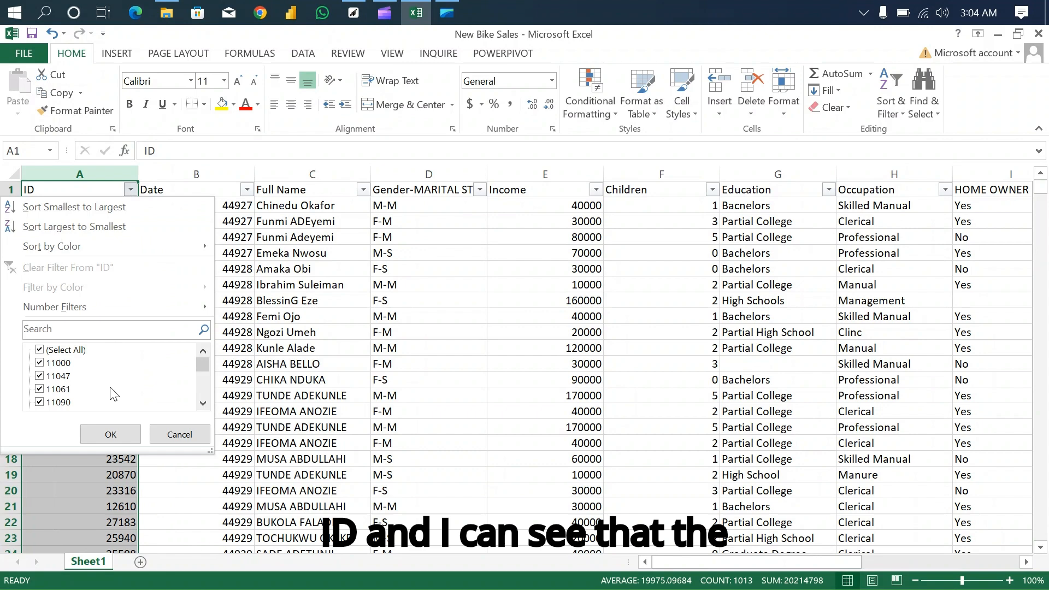
pyautogui.moveTo(202, 361)
pyautogui.mouseDown()
pyautogui.moveTo(203, 392)
pyautogui.moveTo(202, 362)
pyautogui.mouseUp()
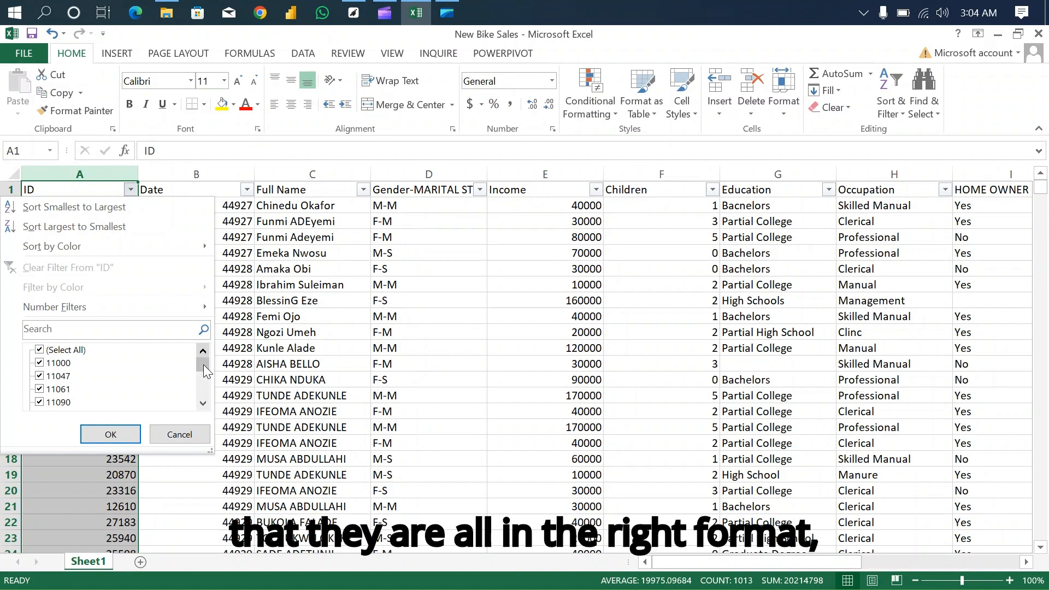
pyautogui.moveTo(203, 366); pyautogui.dragTo(203, 391)
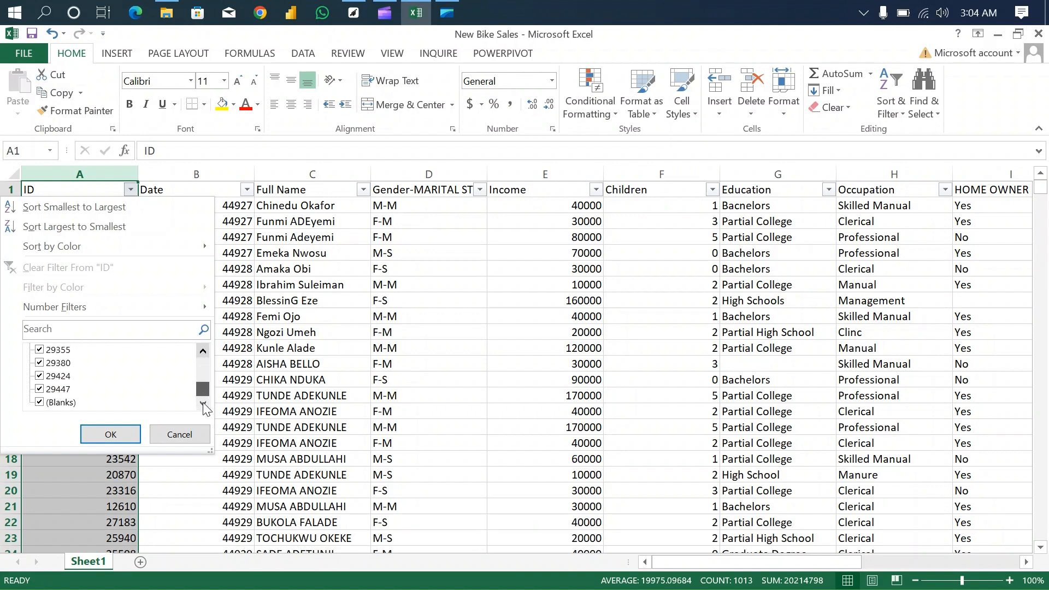
pyautogui.click(202, 429)
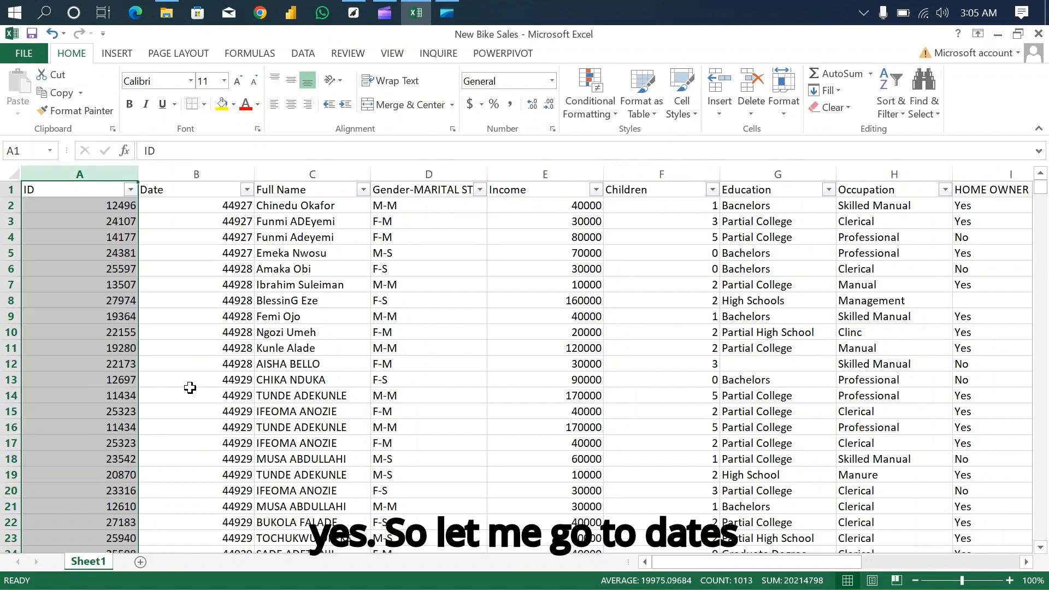
# - Format the whole Date column as Short Date
pyautogui.click(210, 164)
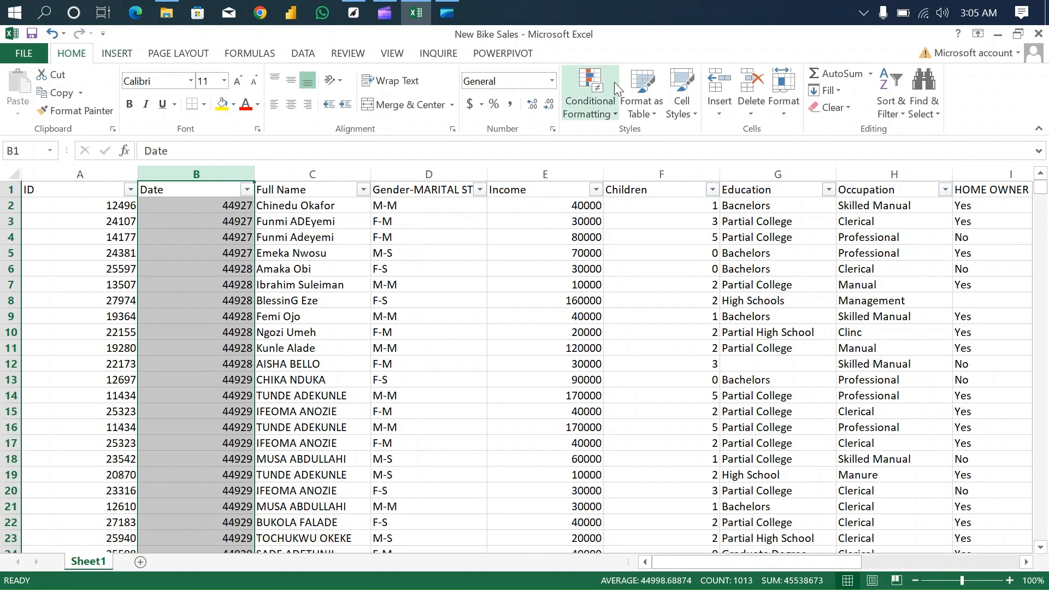
pyautogui.click(551, 82)
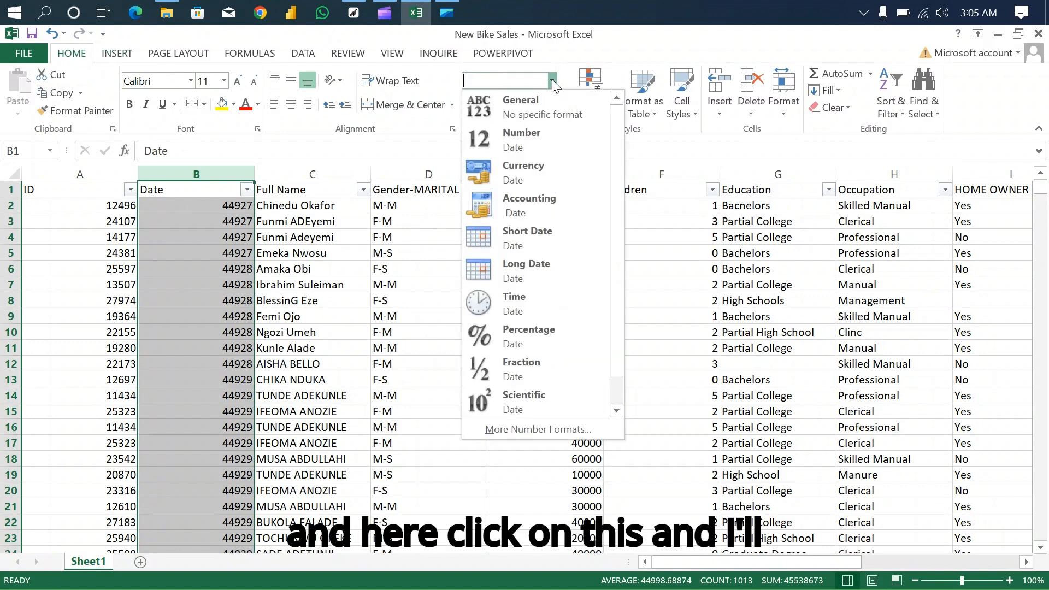
pyautogui.click(540, 238)
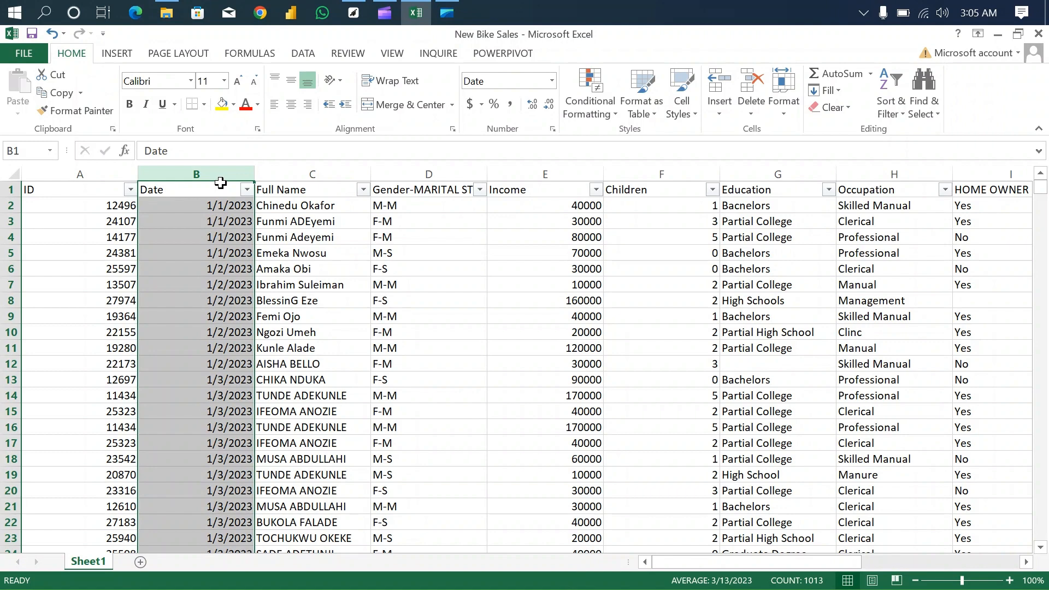
pyautogui.click(224, 173)
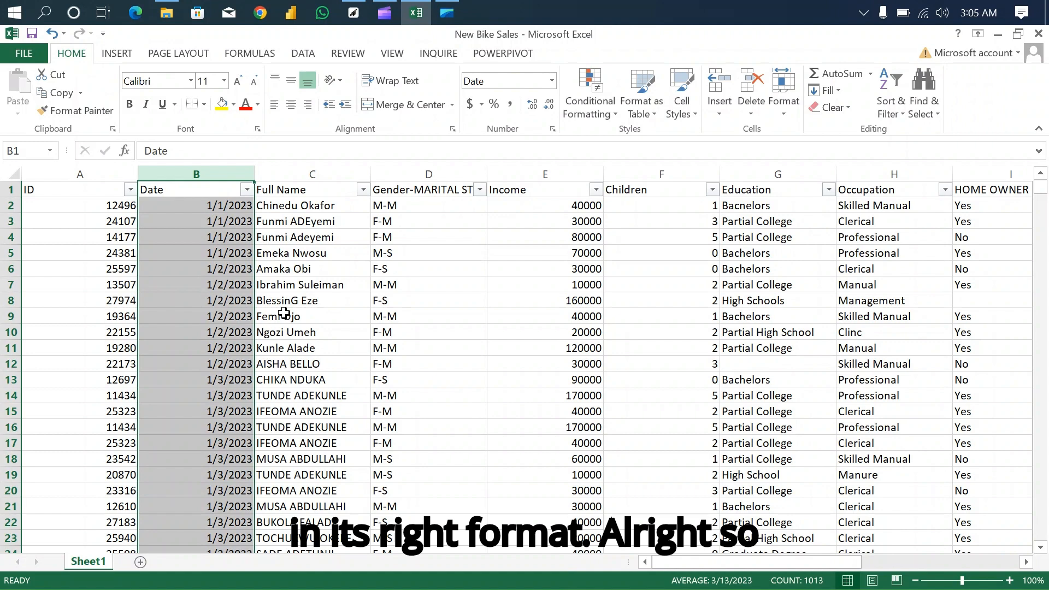
# - Check the letter case in the Full Name column and insert an empty column directly after it
pyautogui.click(320, 168)
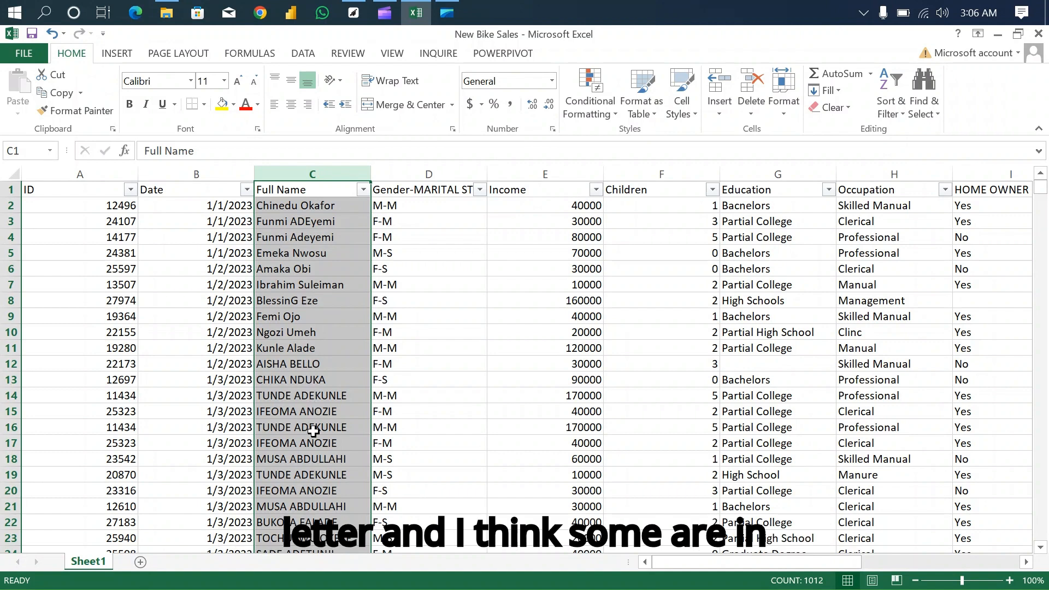
pyautogui.scroll(-7, 313, 432)
pyautogui.scroll(-9, 313, 432)
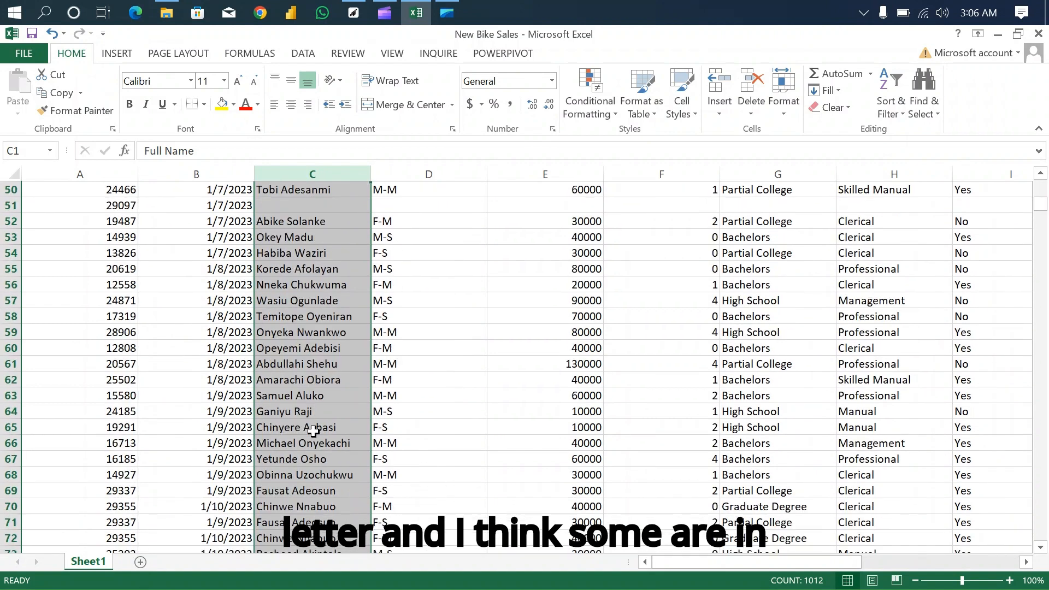
pyautogui.scroll(16, 313, 431)
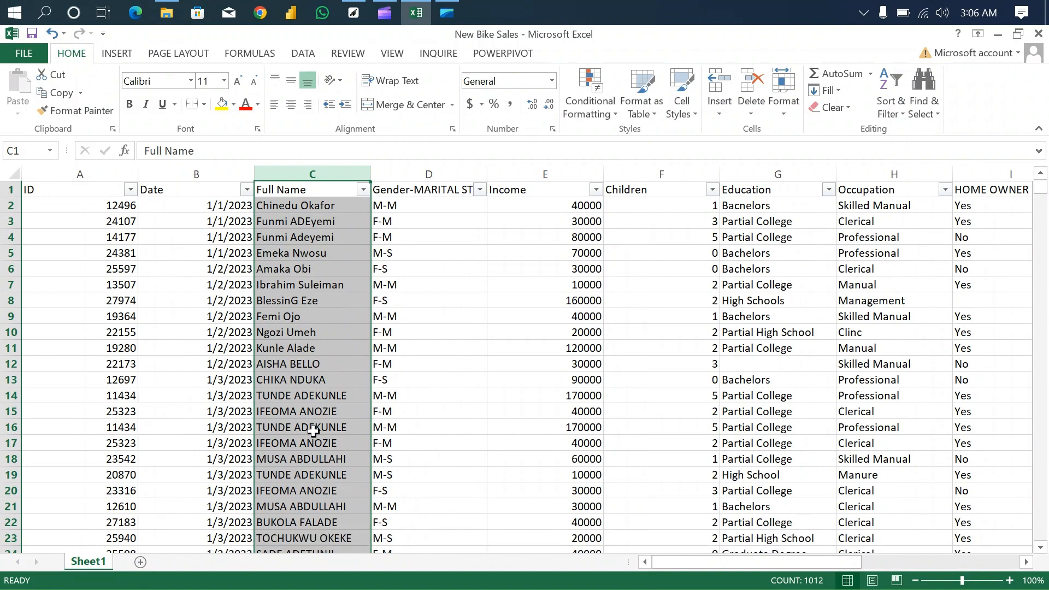
pyautogui.click(438, 172)
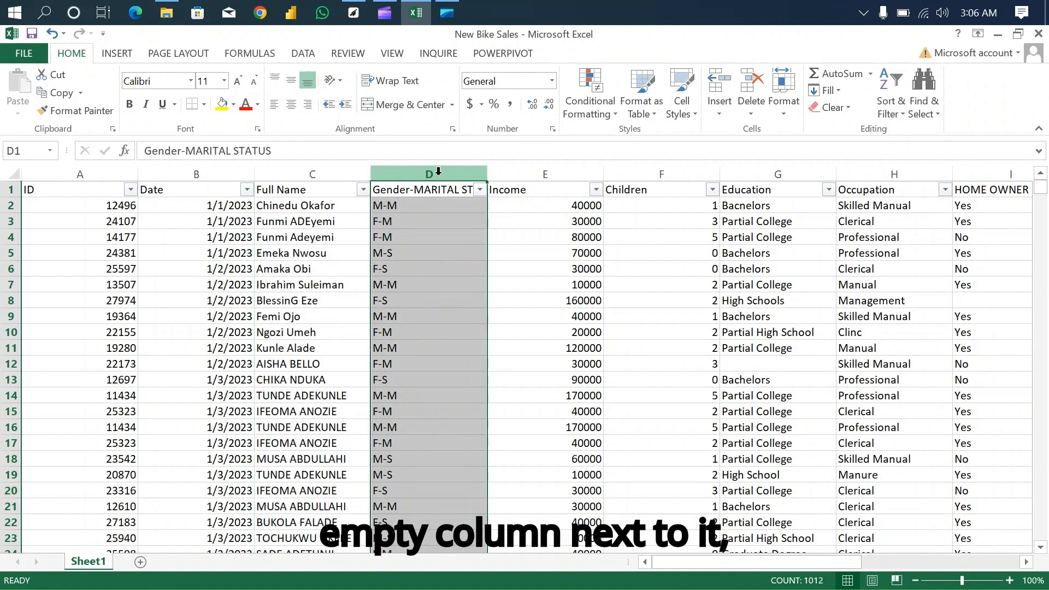
pyautogui.rightClick(438, 171)
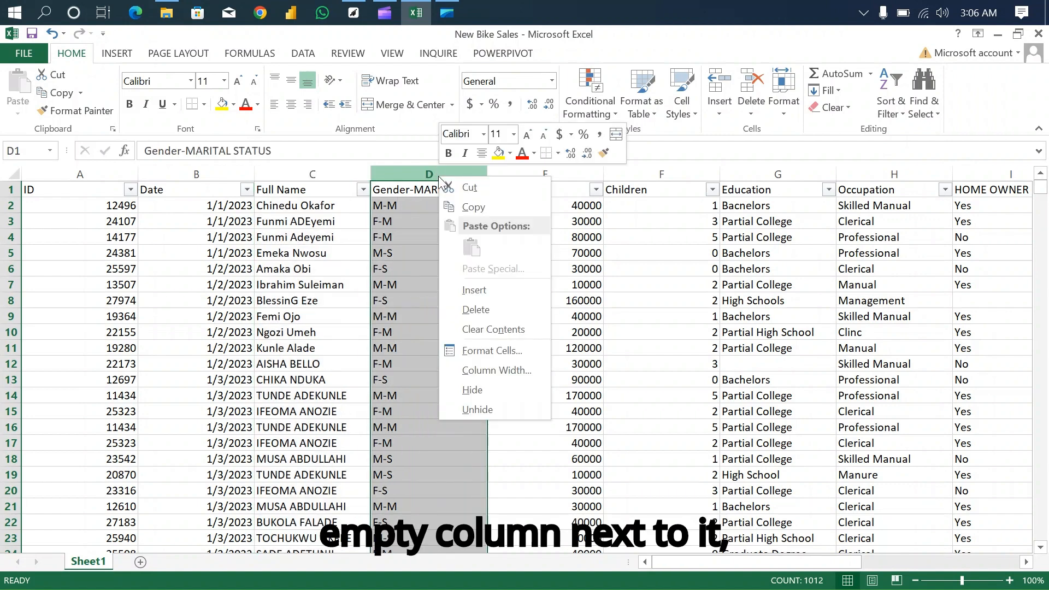
pyautogui.click(474, 290)
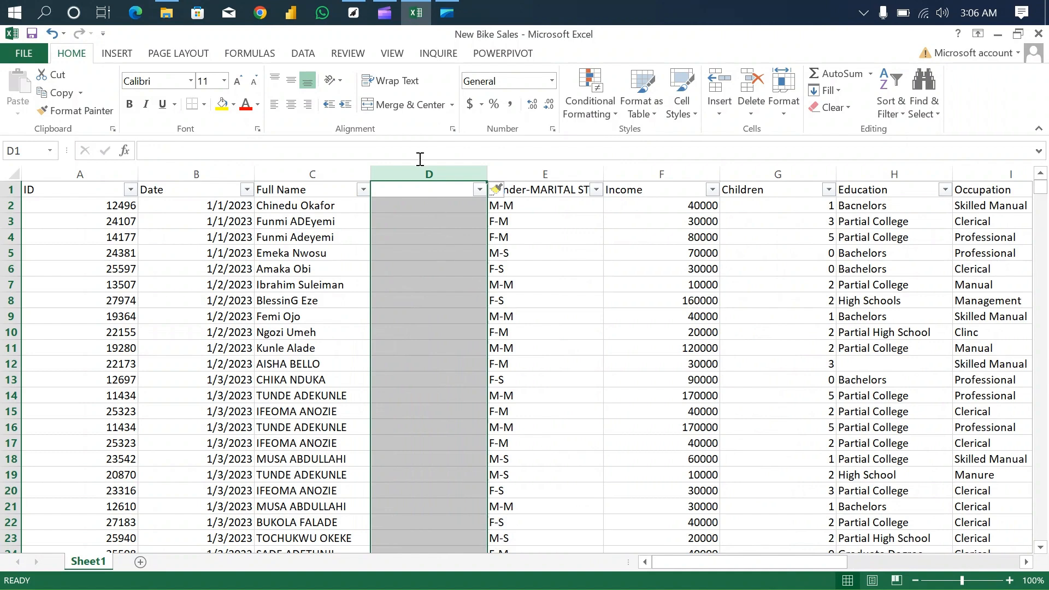
# - Enter the formula =PROPER(C1) in cell D1 to convert the Full Name header to proper case
pyautogui.click(428, 191)
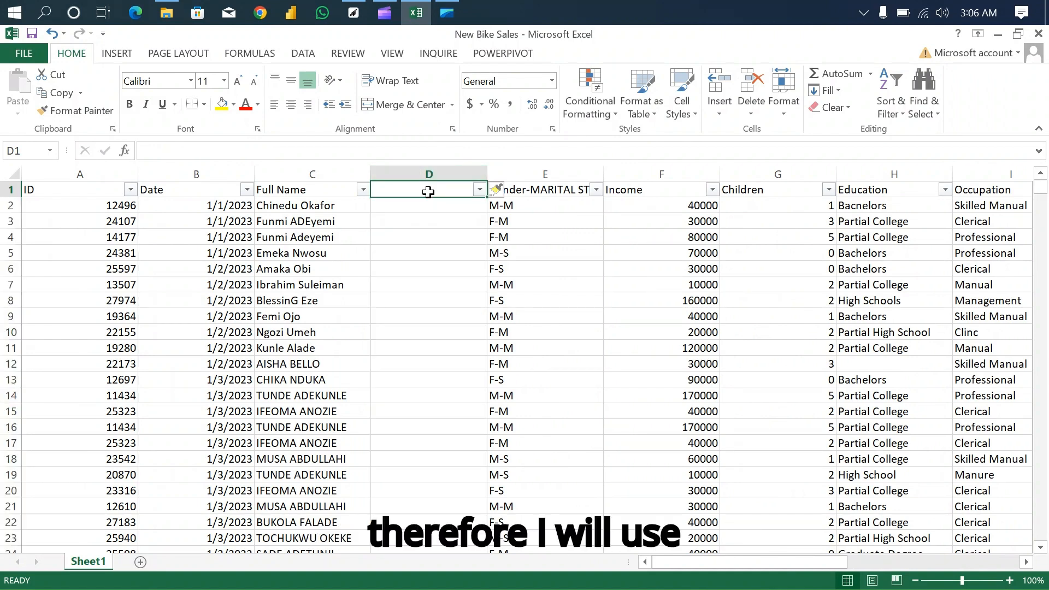
pyautogui.write('=')
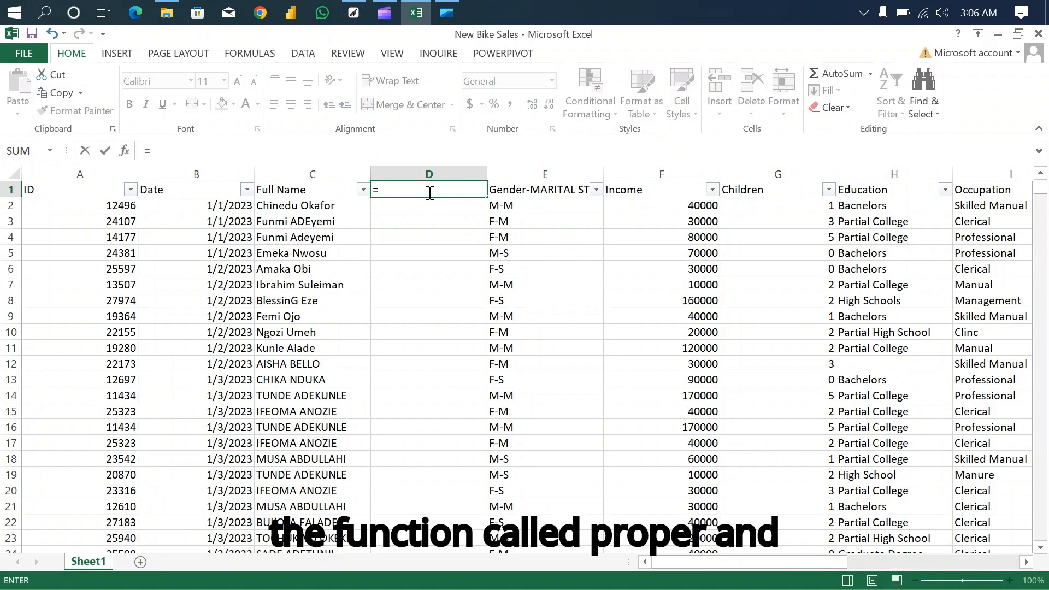
pyautogui.write('proper')
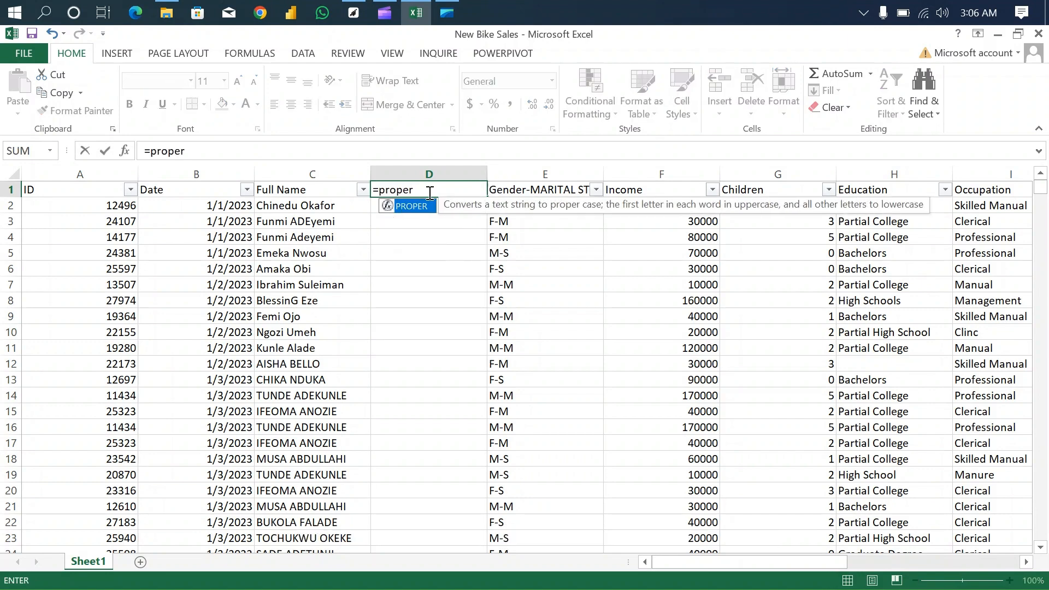
pyautogui.press('Tab')
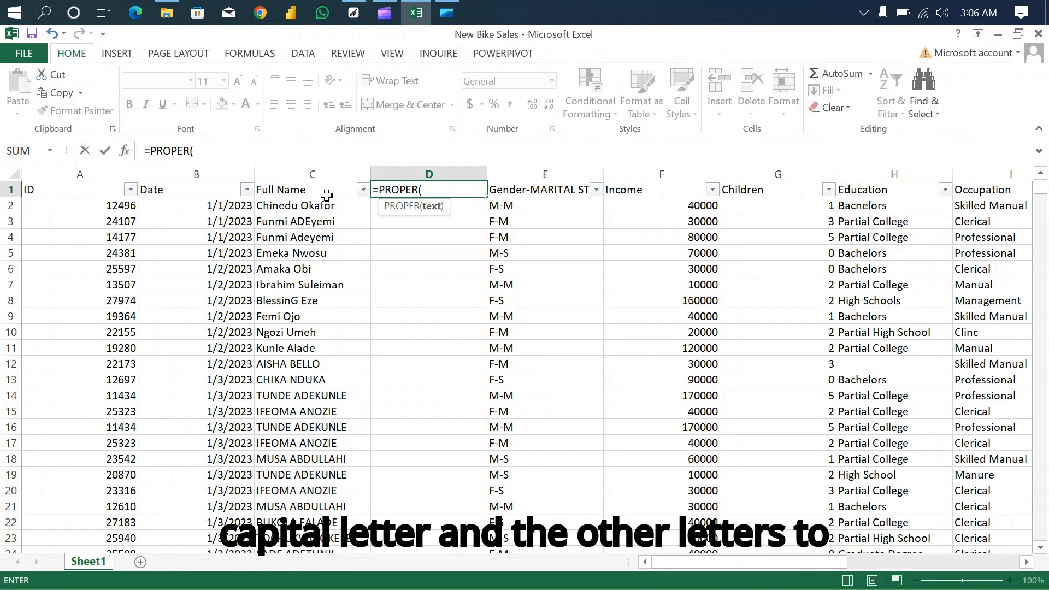
pyautogui.click(297, 189)
pyautogui.write(')')
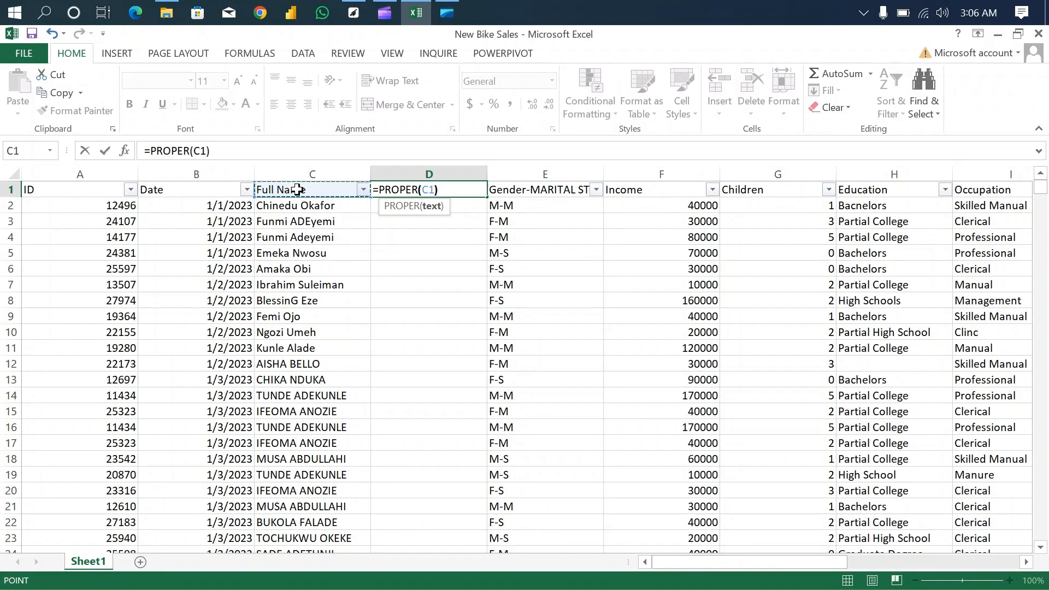
pyautogui.press('Return')
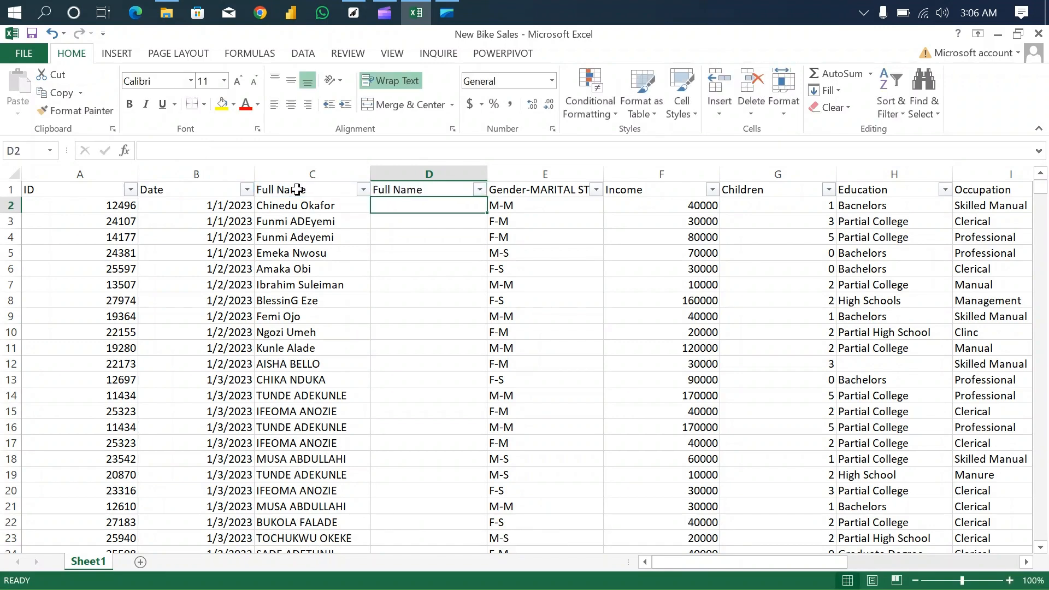
# - Fill the PROPER formula from D1 down the column and check the converted names
pyautogui.click(434, 188)
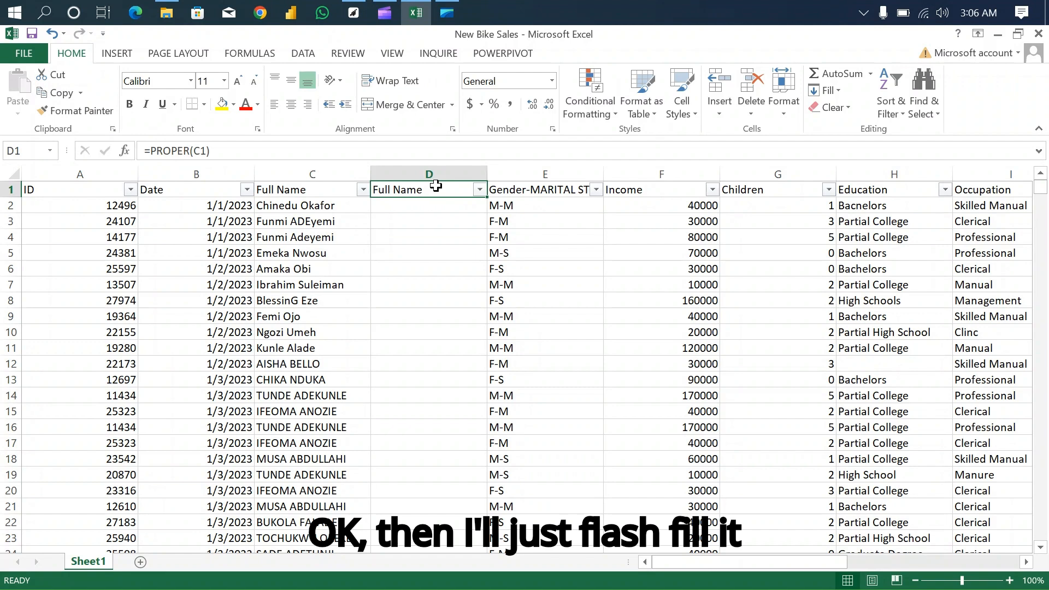
pyautogui.doubleClick(486, 198)
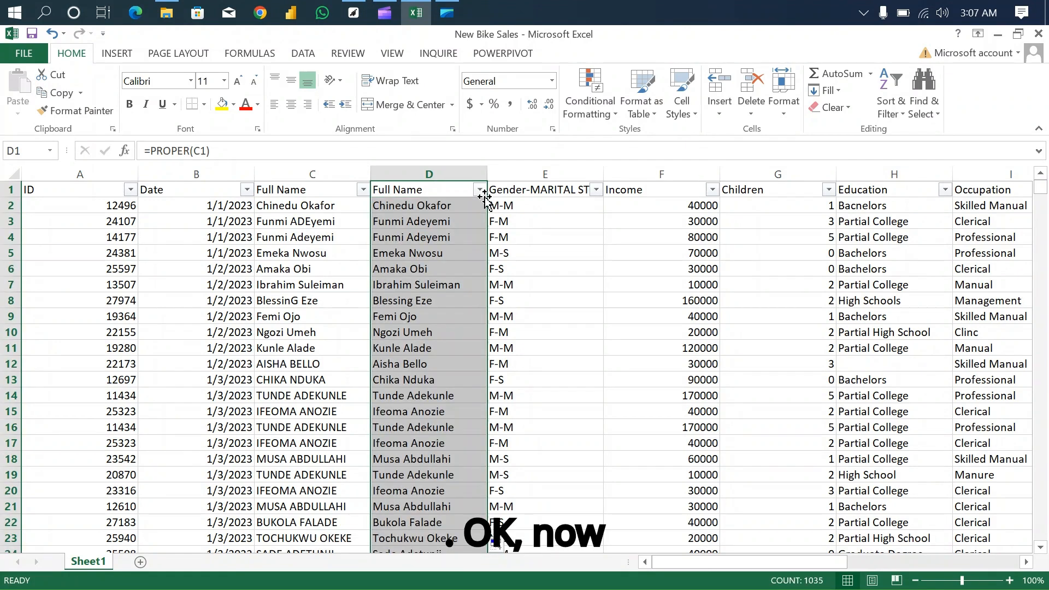
pyautogui.scroll(-19, 421, 361)
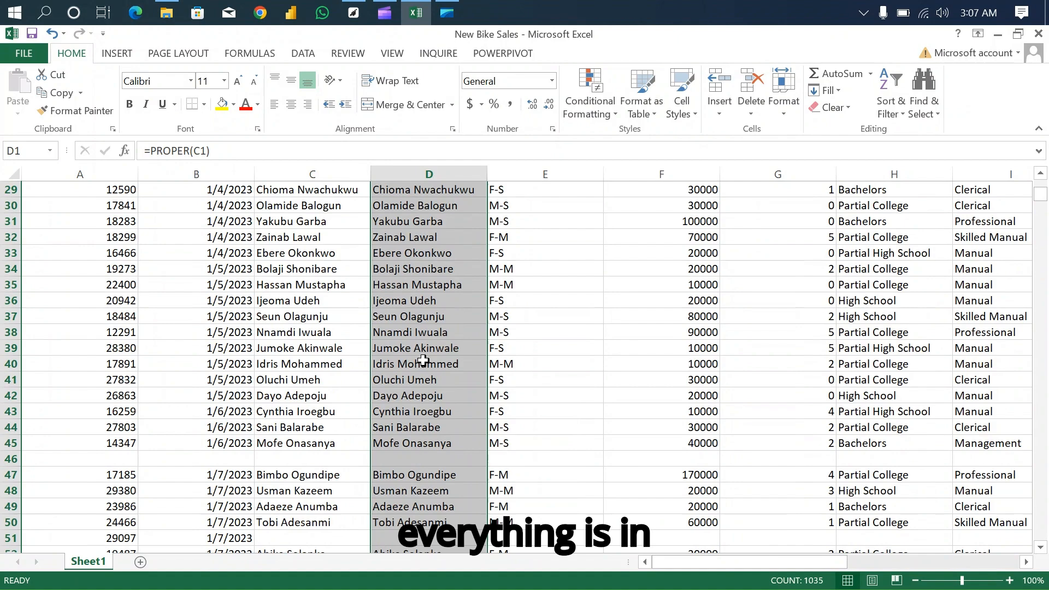
pyautogui.scroll(-19, 423, 361)
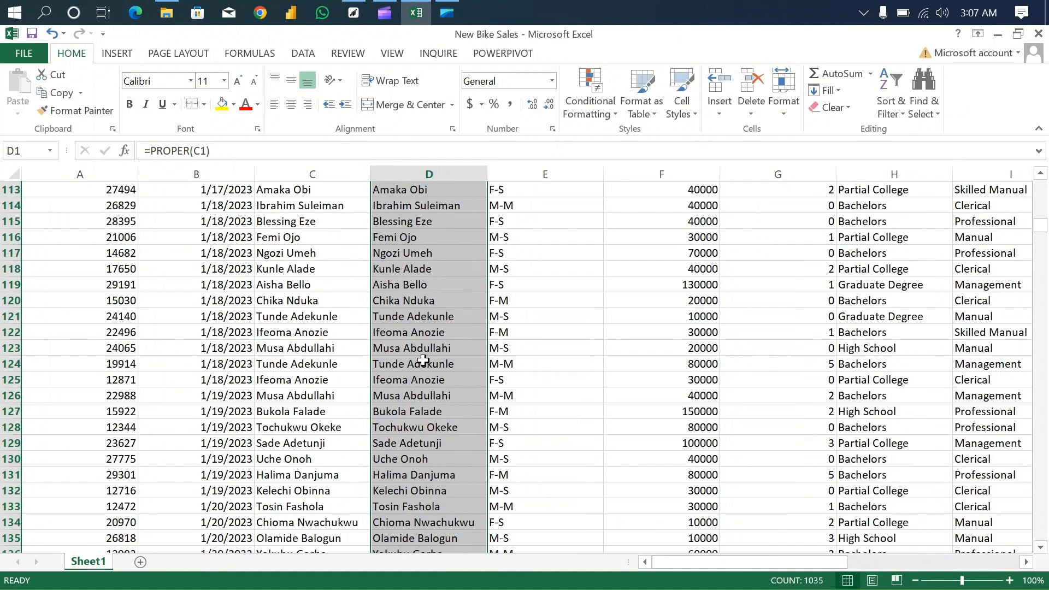
pyautogui.scroll(20, 423, 361)
pyautogui.scroll(10, 424, 361)
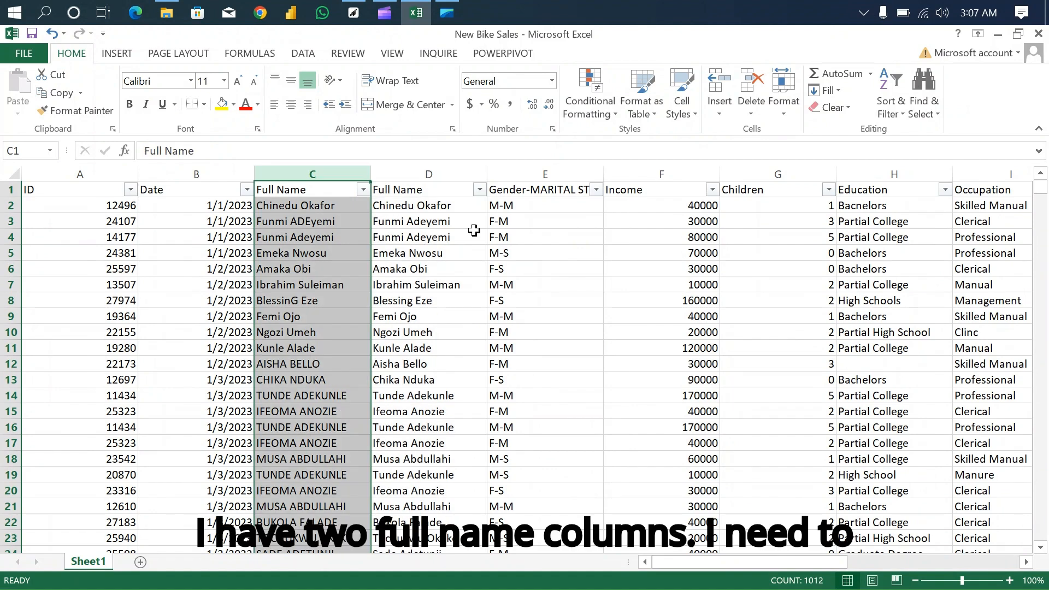
# - Try deleting the original Full Name column C, and undo the deletion
pyautogui.rightClick(319, 168)
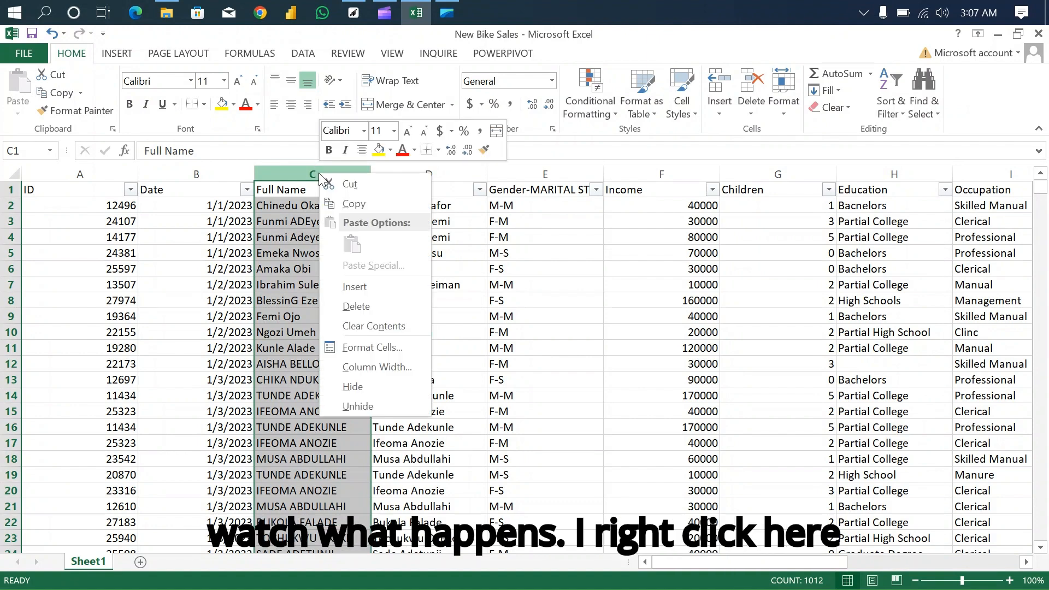
pyautogui.click(367, 309)
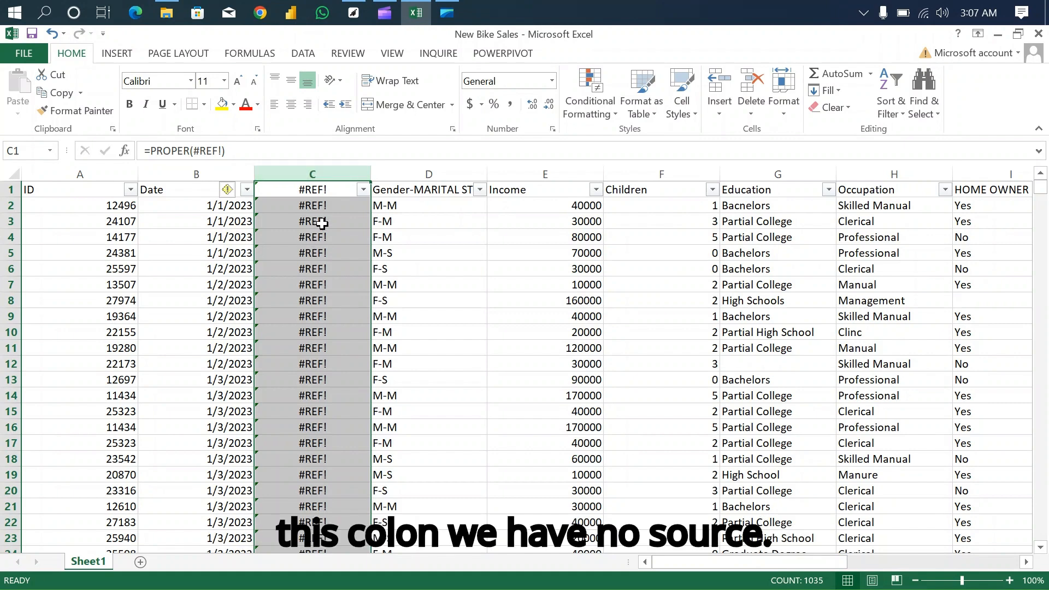
pyautogui.hotkey('ctrl', 'z')
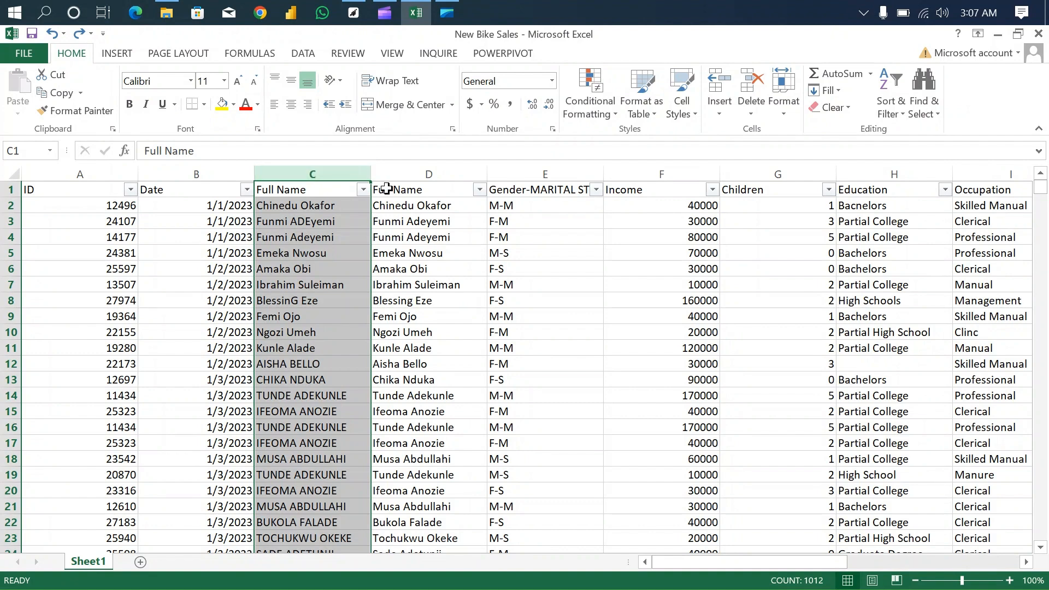
# - Copy the proper-case Full Name column D and paste it over itself as values only
pyautogui.click(424, 174)
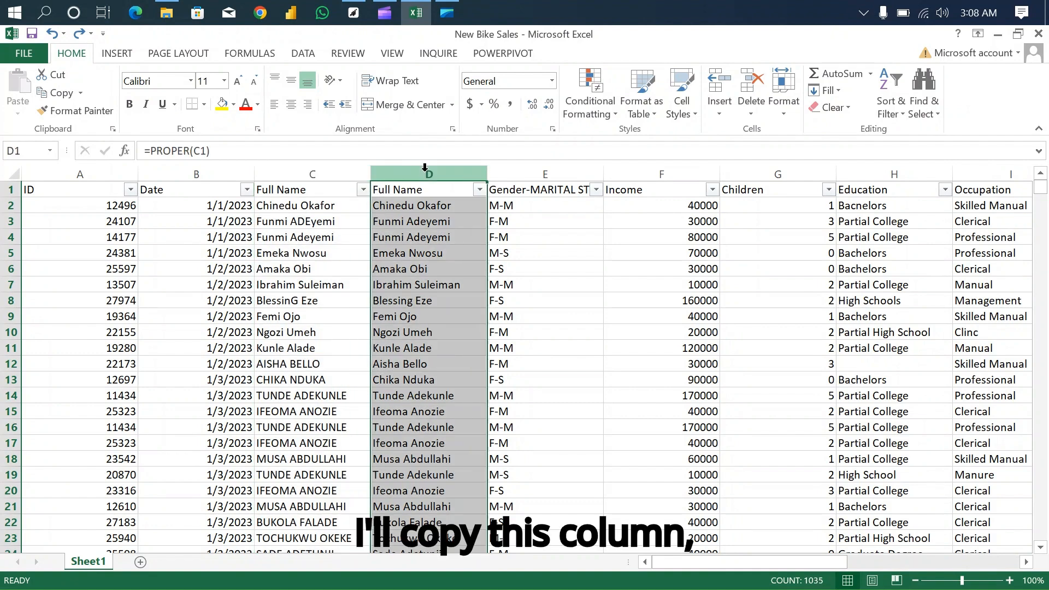
pyautogui.rightClick(425, 172)
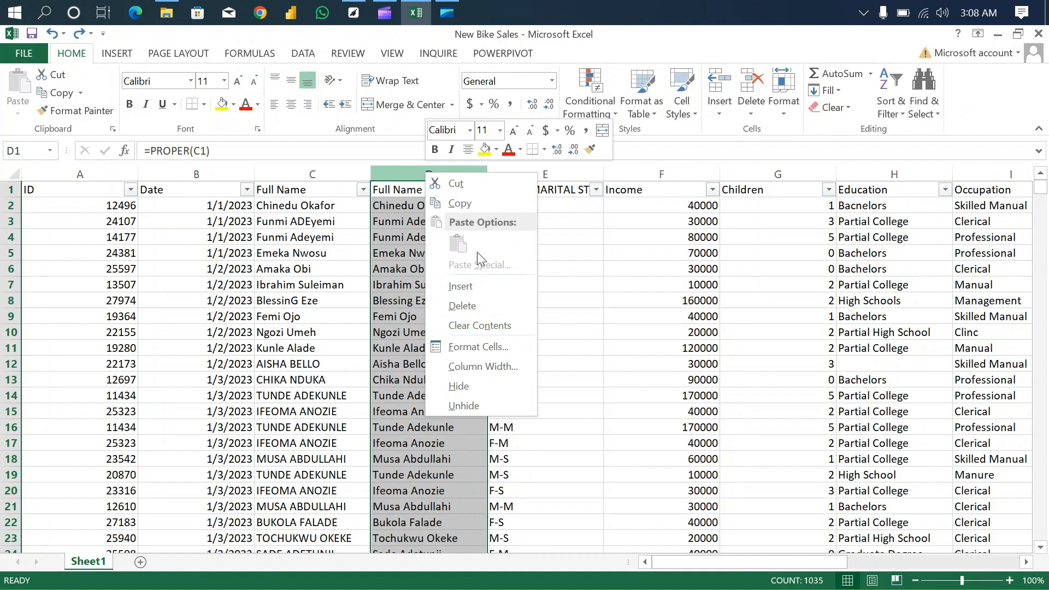
pyautogui.click(469, 203)
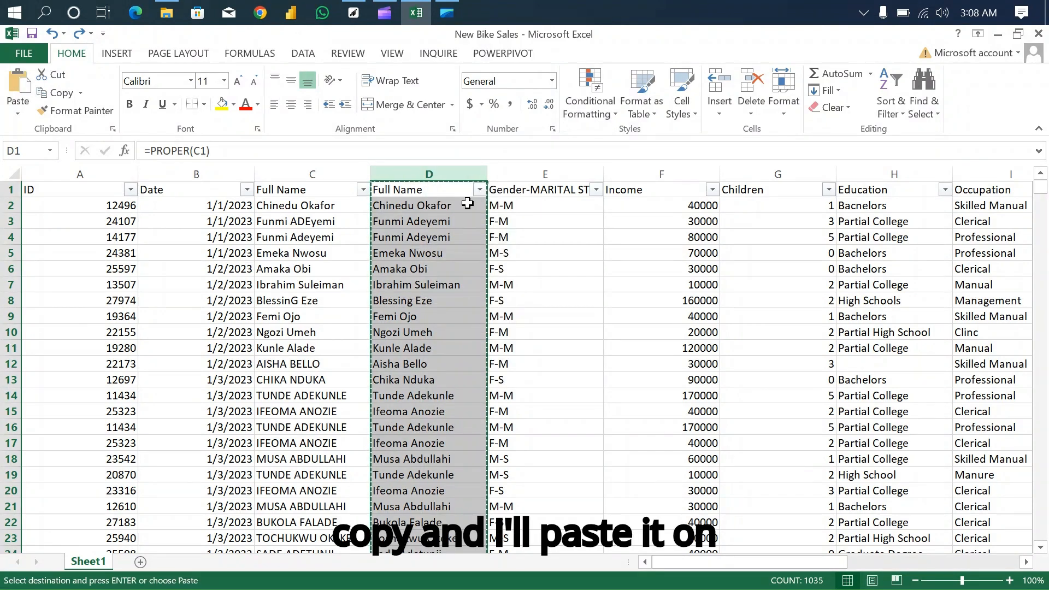
pyautogui.rightClick(434, 176)
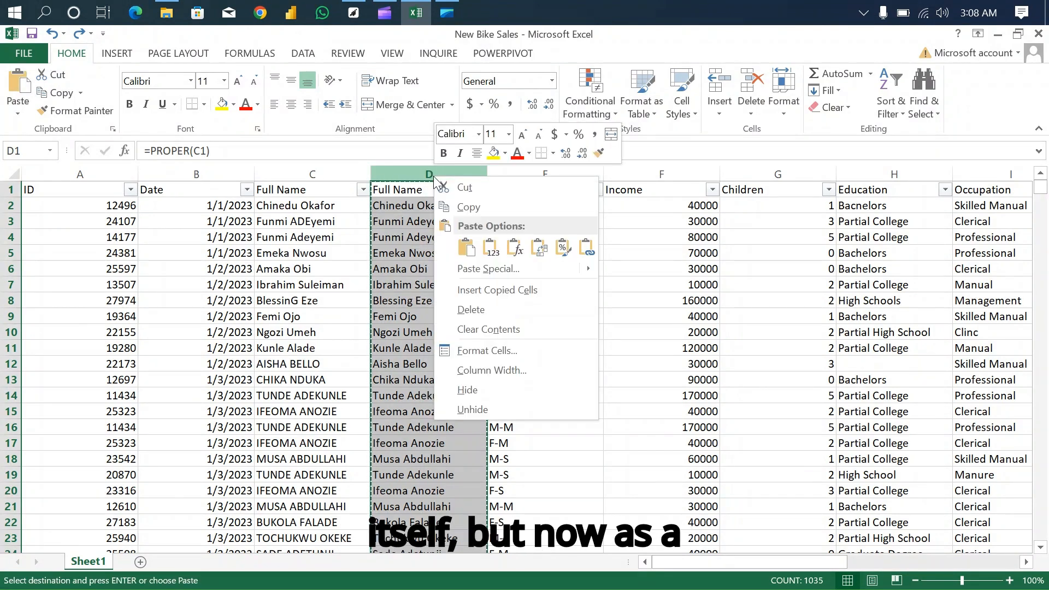
pyautogui.click(496, 256)
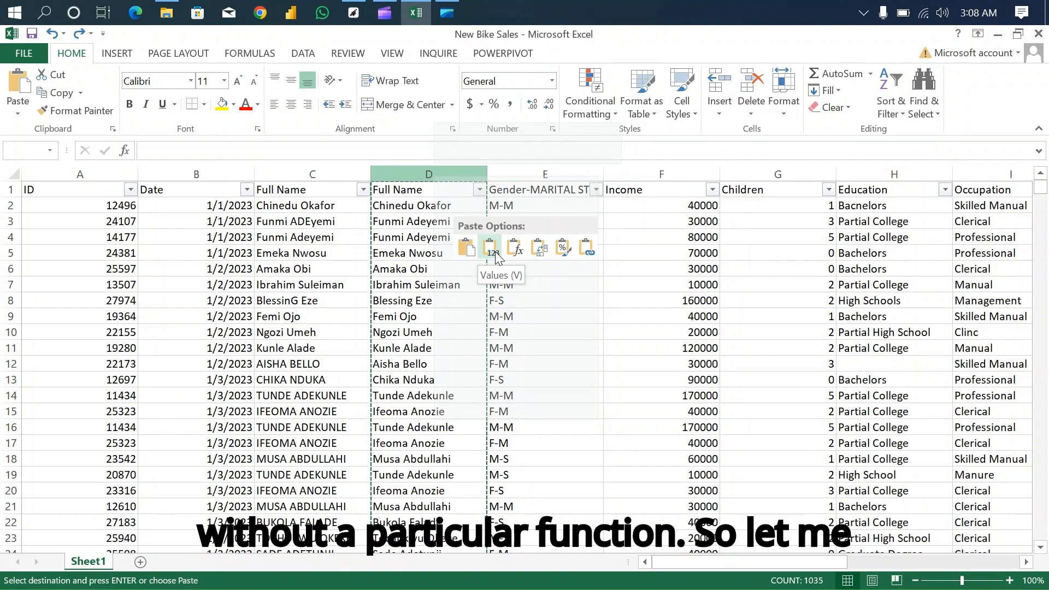
pyautogui.click(493, 253)
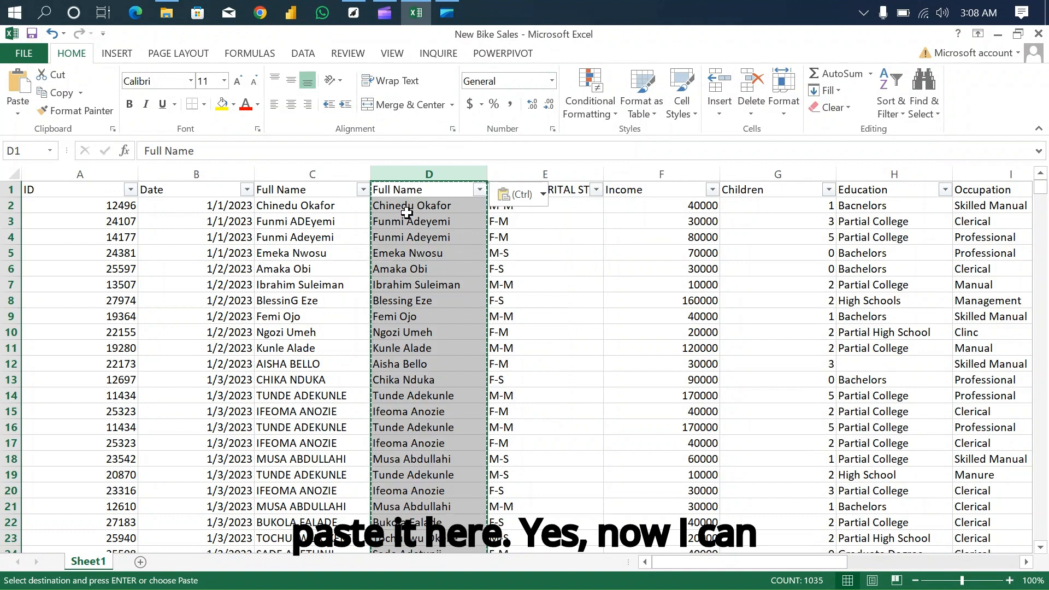
# - Delete the original Full Name column C, keeping the proper-case version
pyautogui.click(316, 170)
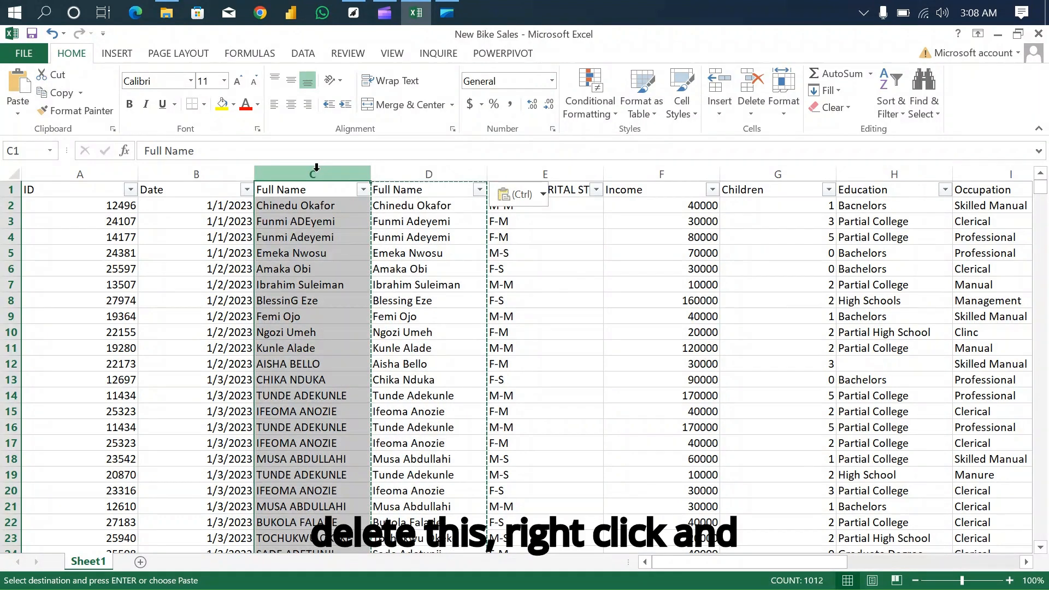
pyautogui.rightClick(316, 167)
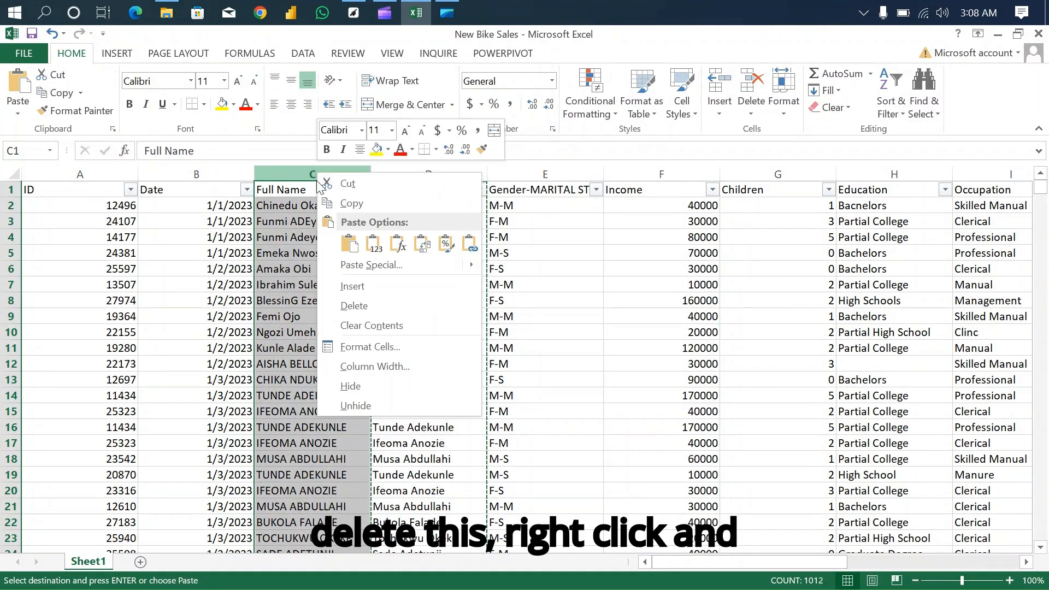
pyautogui.click(360, 311)
pyautogui.click(311, 217)
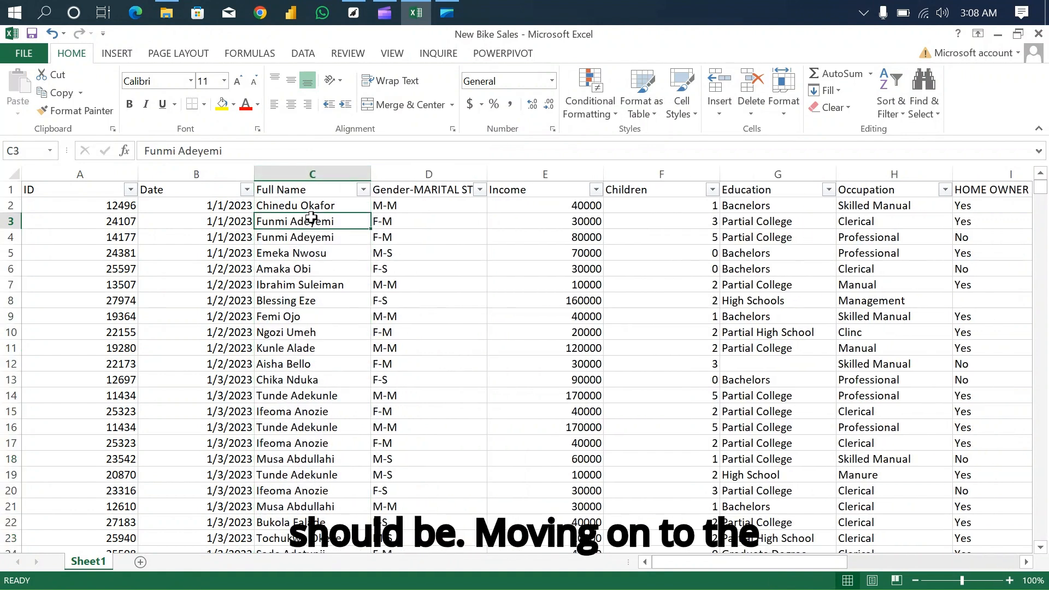
# - Auto-fit the Gender-MARITAL STATUS column's width and review its distinct values in the filter list
pyautogui.doubleClick(486, 170)
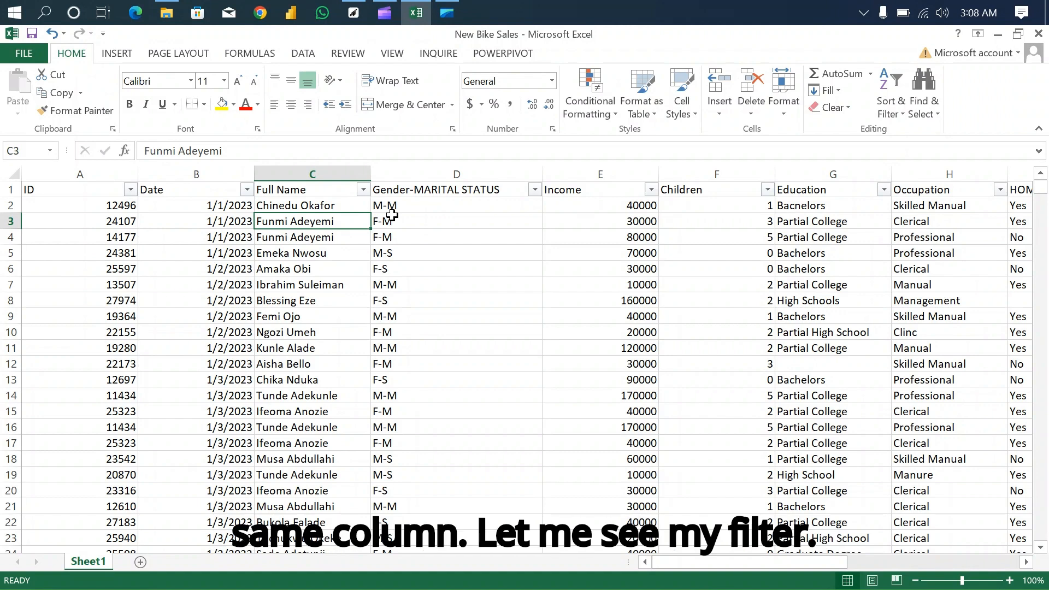
pyautogui.click(535, 191)
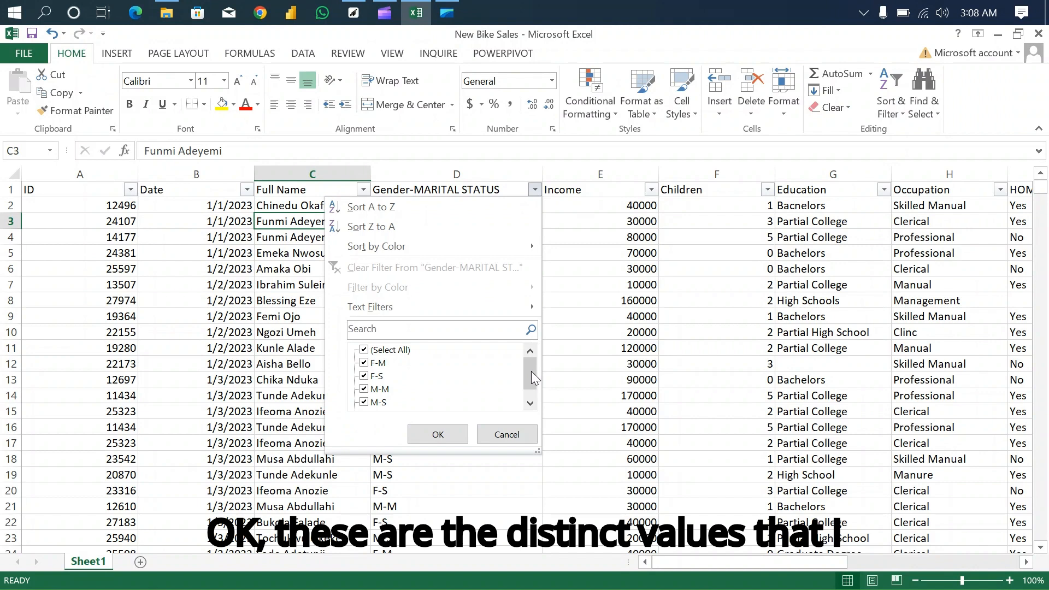
pyautogui.moveTo(531, 372); pyautogui.dragTo(531, 385)
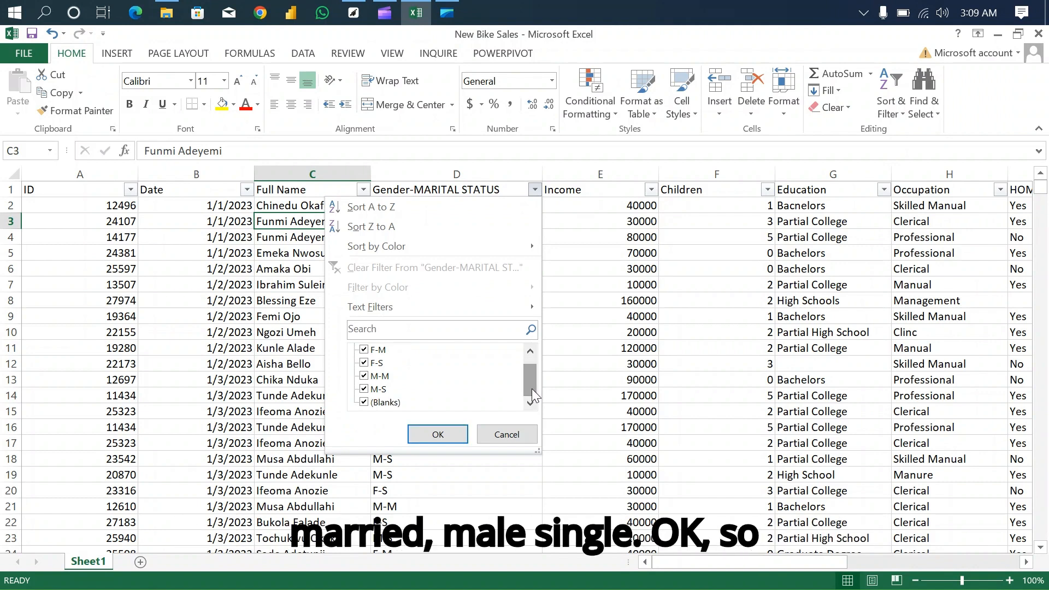
pyautogui.click(513, 436)
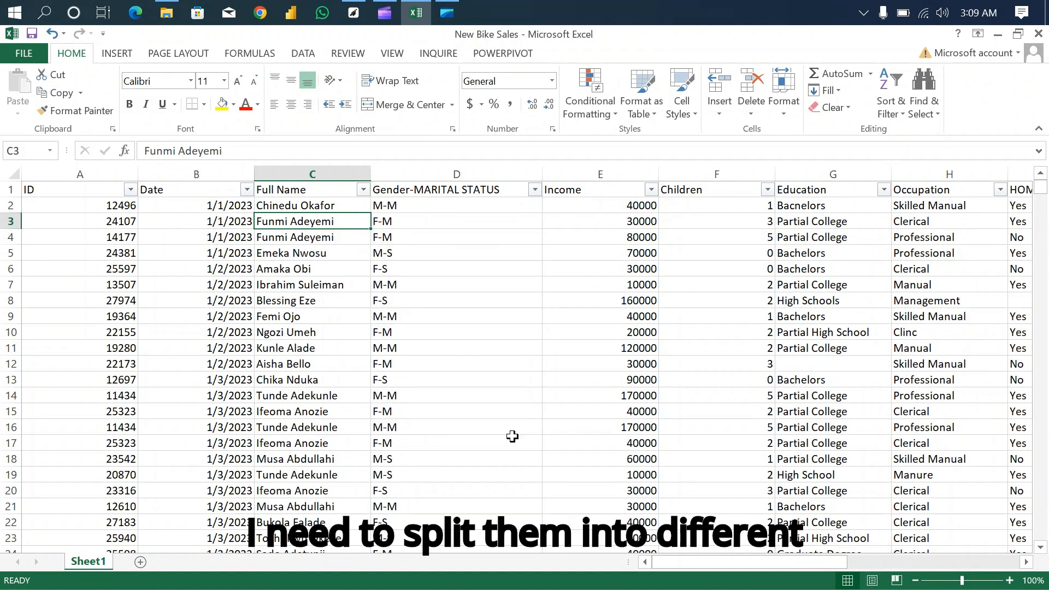
# - Insert an empty column directly after Gender-MARITAL STATUS and recheck the filter values for a common delimiter
pyautogui.click(468, 172)
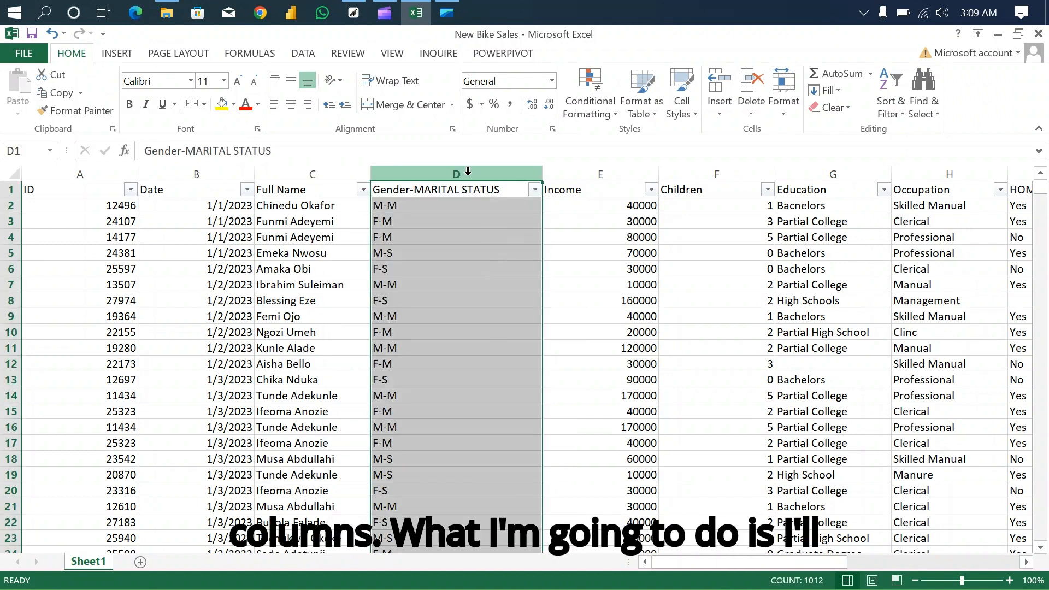
pyautogui.moveTo(468, 171); pyautogui.dragTo(580, 170)
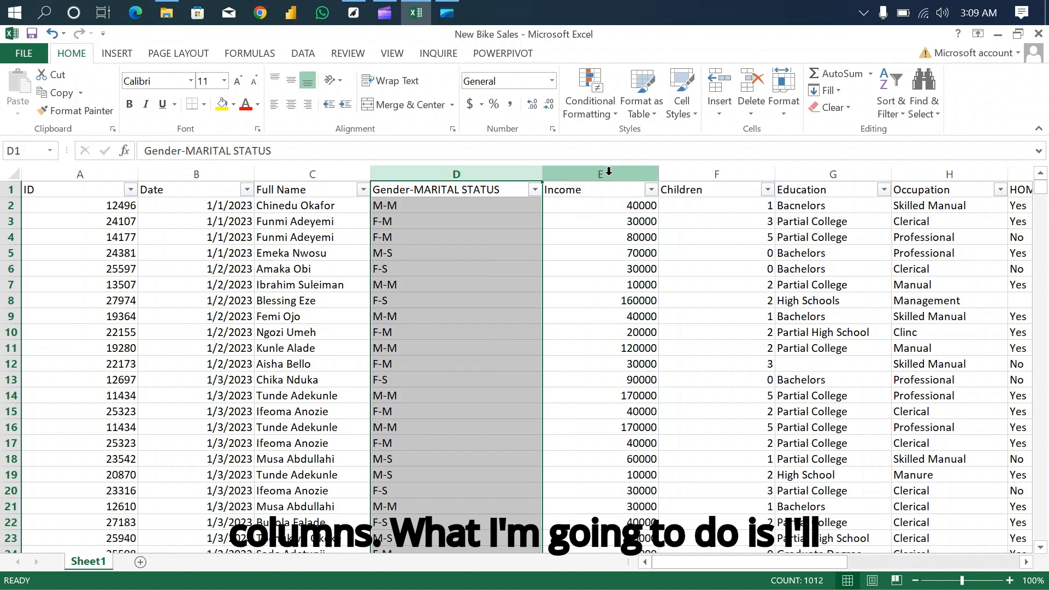
pyautogui.click(609, 172)
pyautogui.rightClick(609, 171)
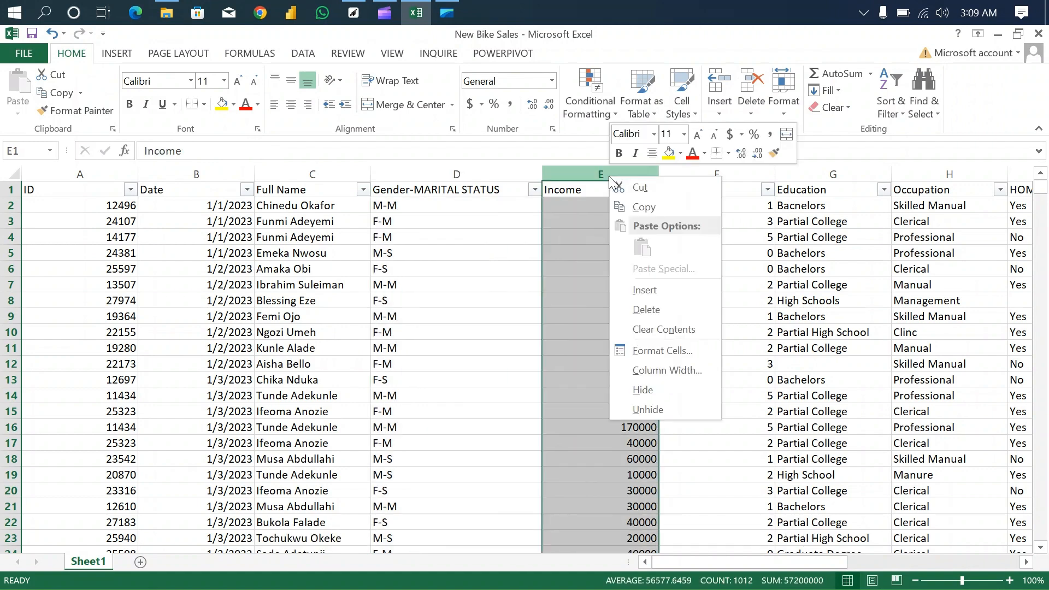
pyautogui.click(653, 294)
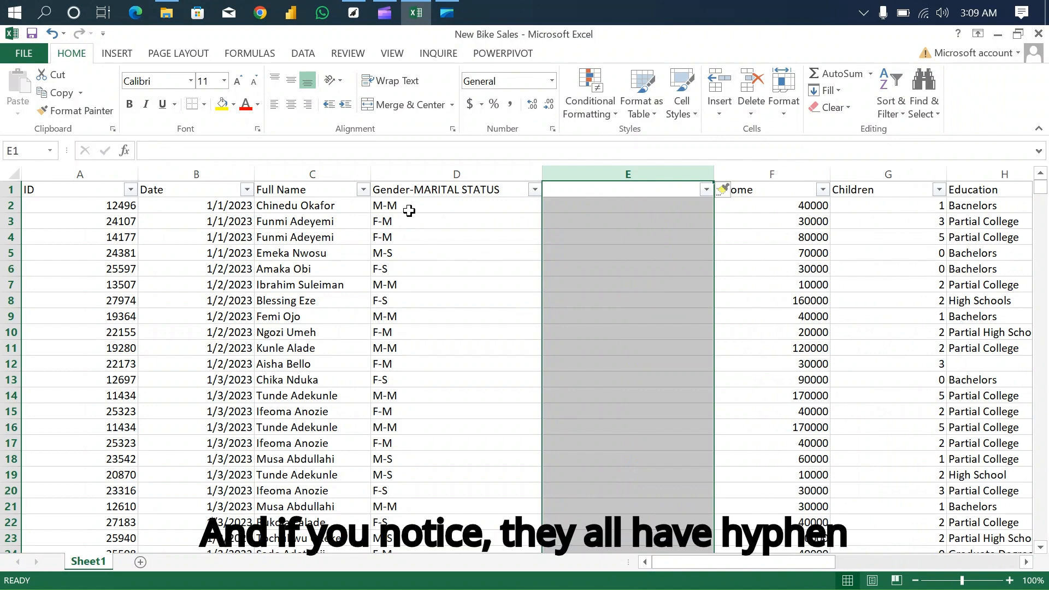
pyautogui.click(536, 191)
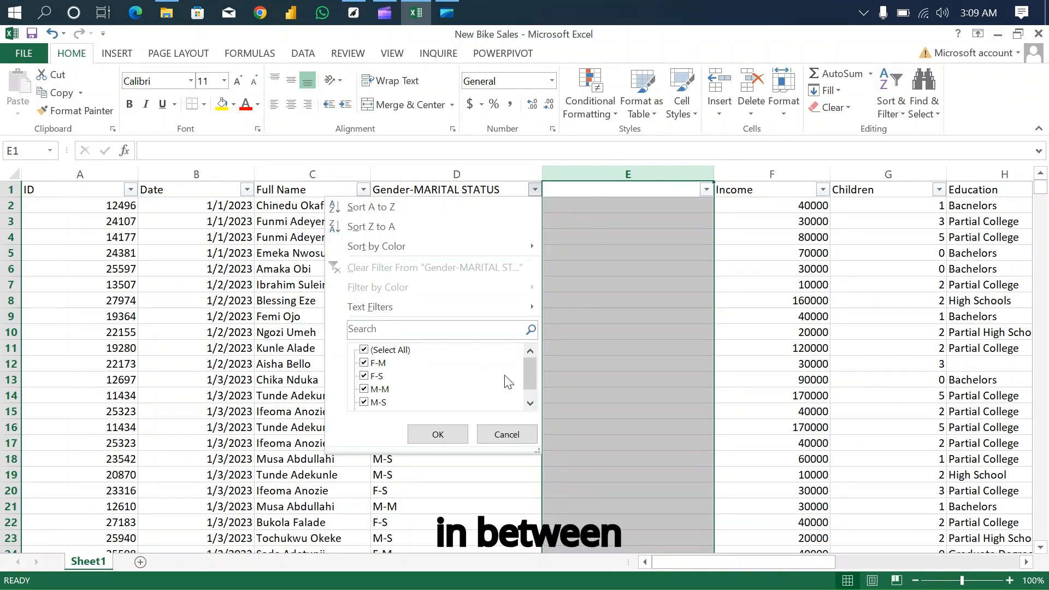
pyautogui.moveTo(533, 384); pyautogui.dragTo(531, 401)
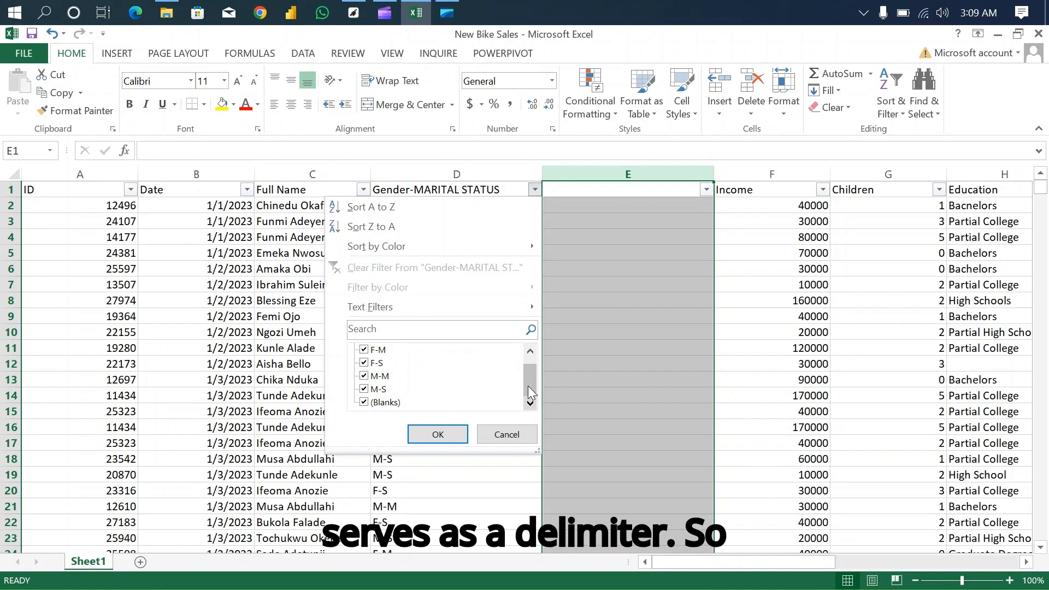
pyautogui.click(512, 434)
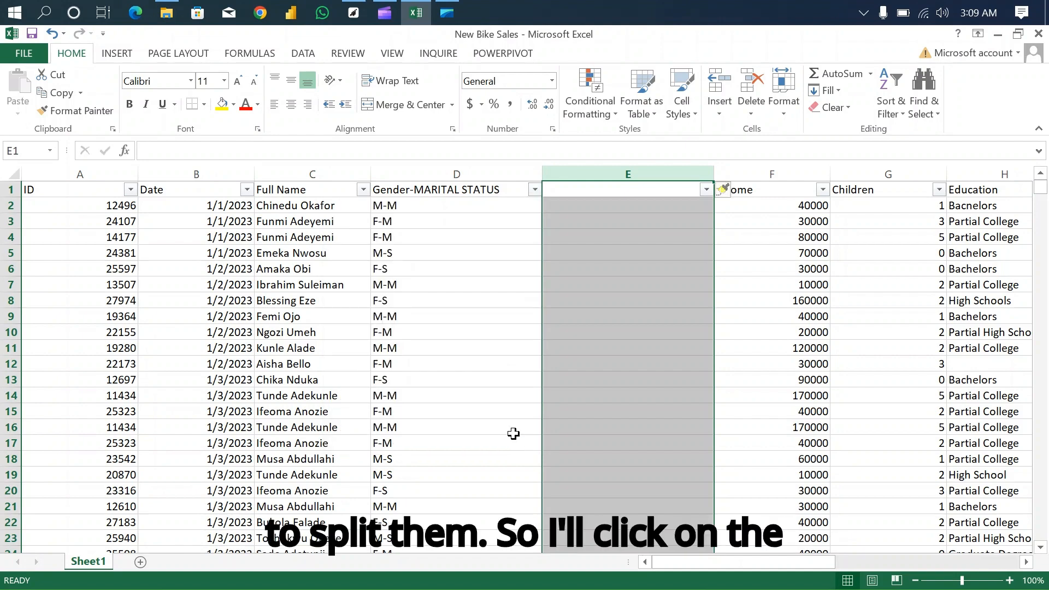
# - Split the Gender-MARITAL STATUS column with Text to Columns as delimited data, using a hyphen as the other delimiter and keeping the General format
pyautogui.click(456, 174)
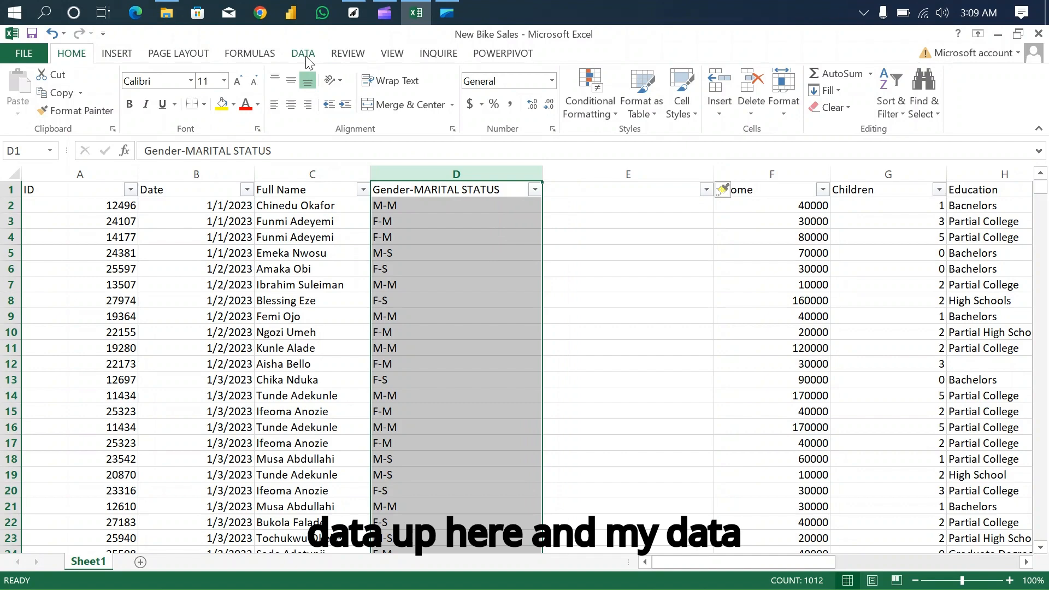
pyautogui.click(304, 54)
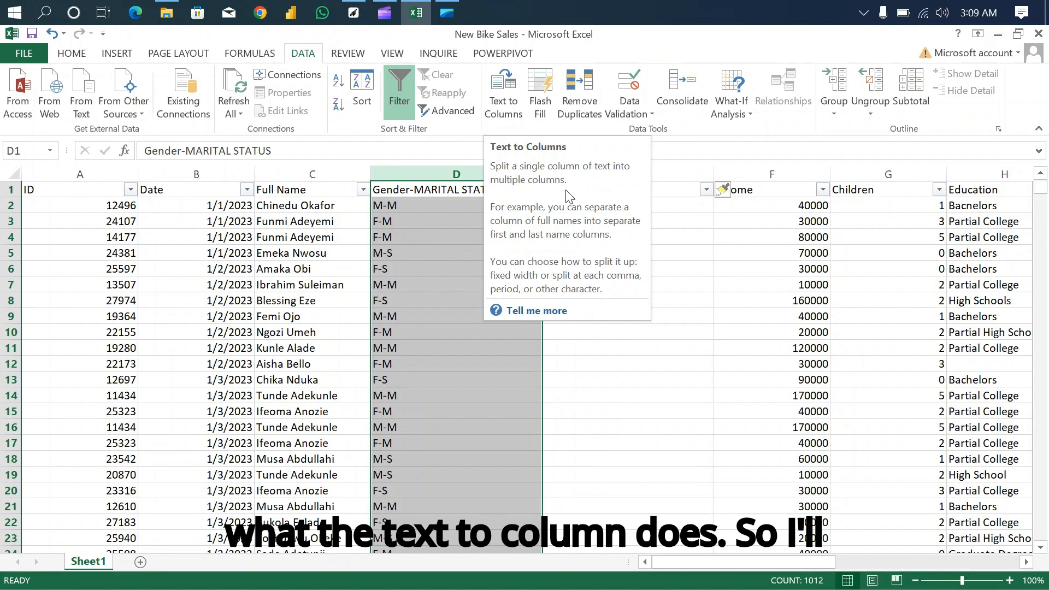
pyautogui.click(504, 104)
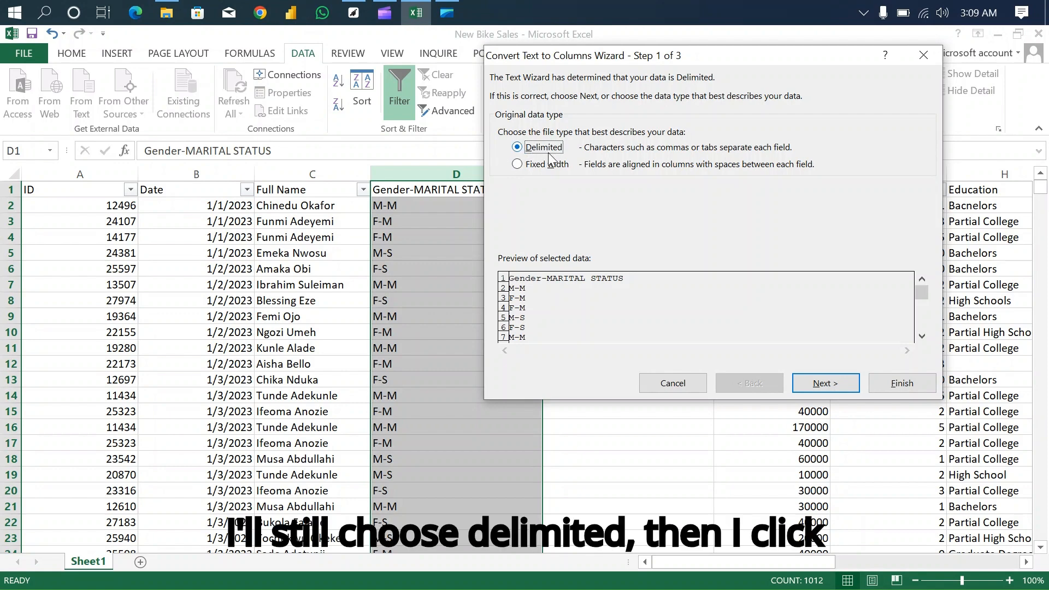
pyautogui.click(833, 385)
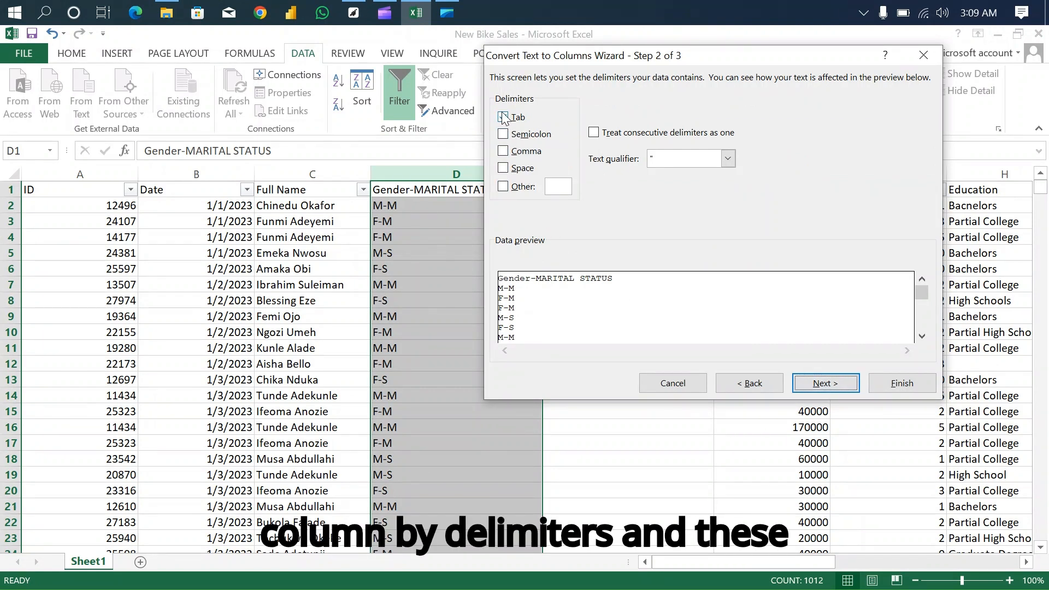
pyautogui.click(503, 188)
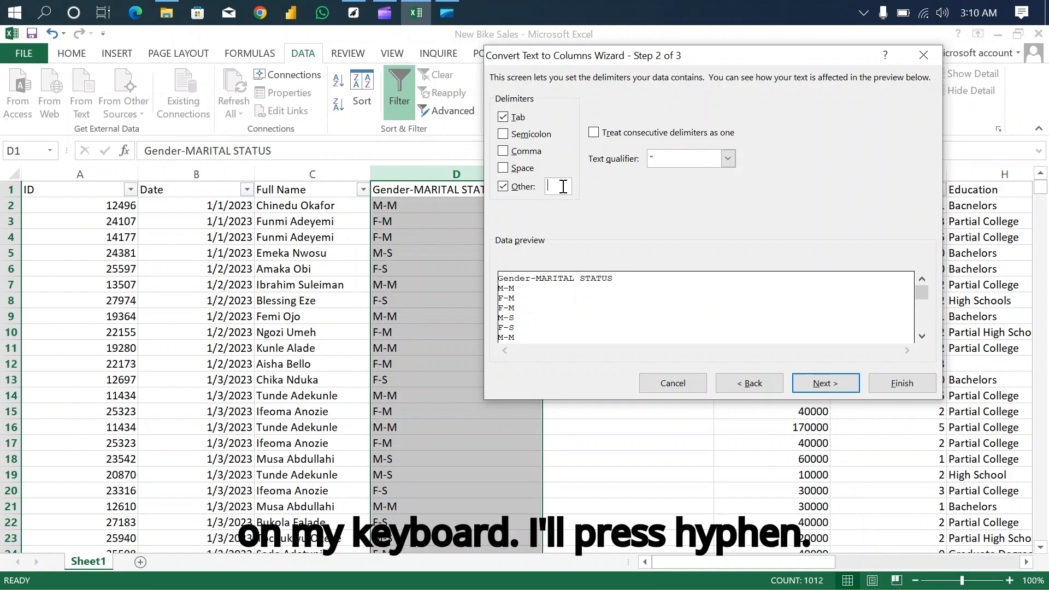
pyautogui.write('-')
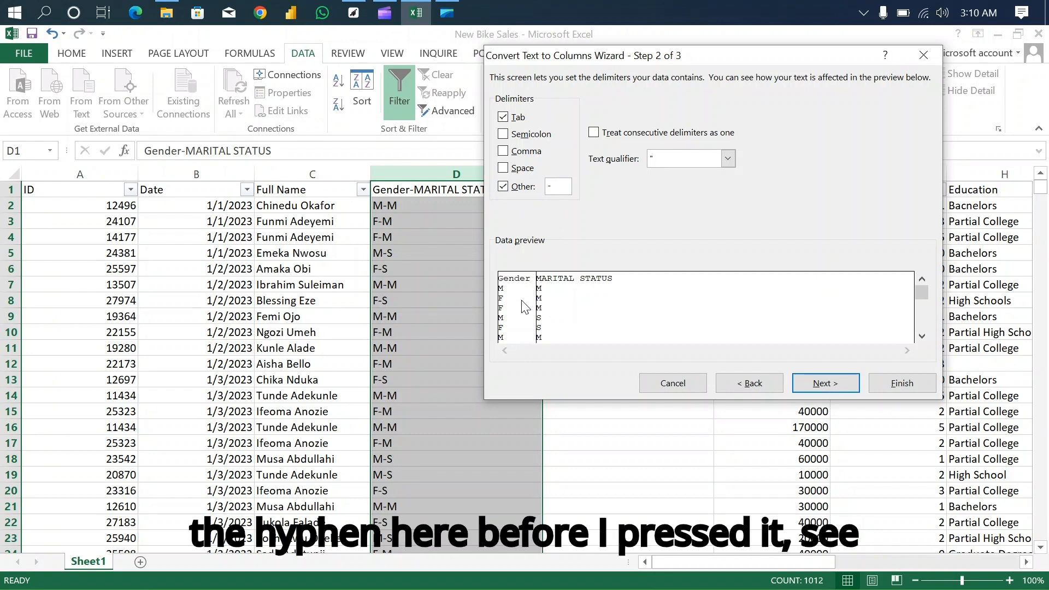
pyautogui.press('BackSpace')
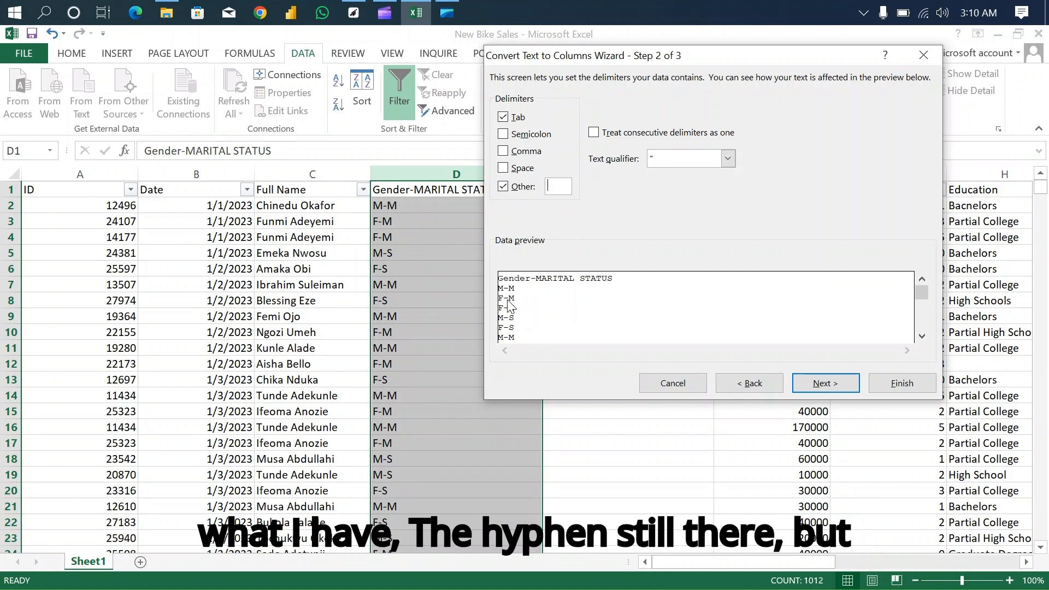
pyautogui.write('-')
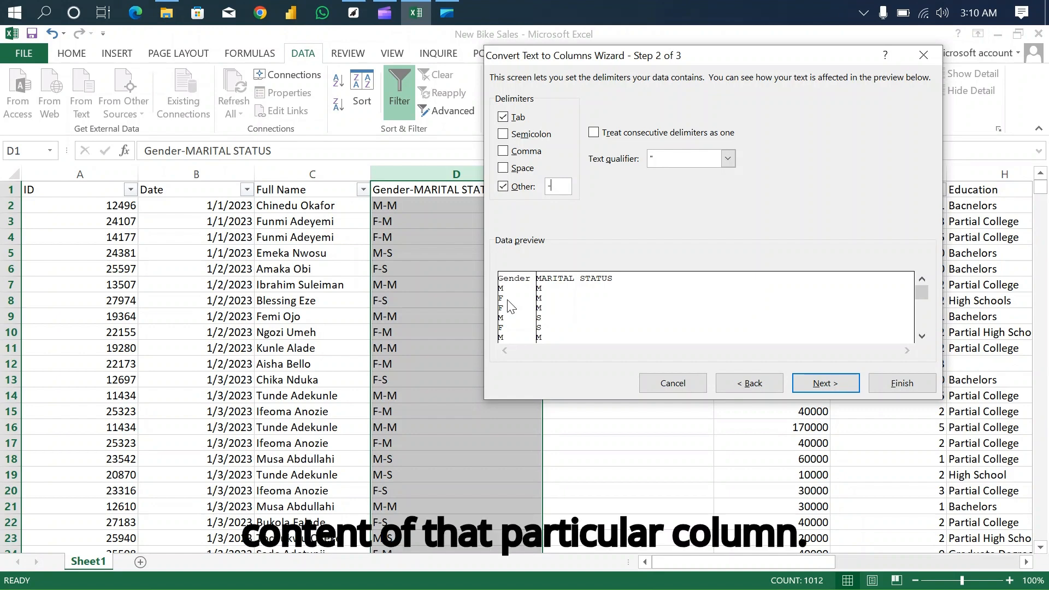
pyautogui.click(836, 384)
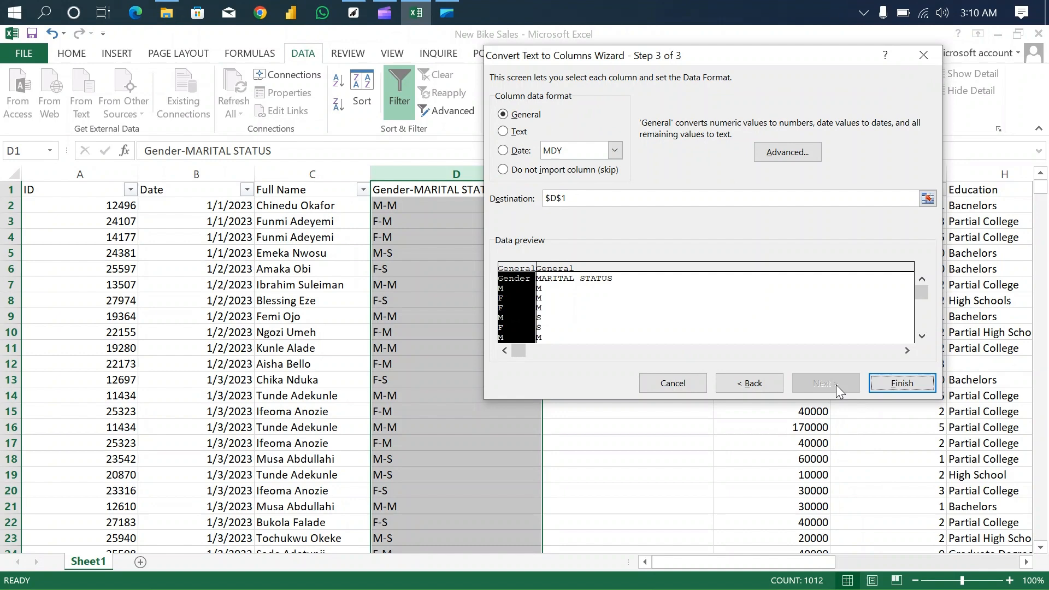
pyautogui.click(908, 387)
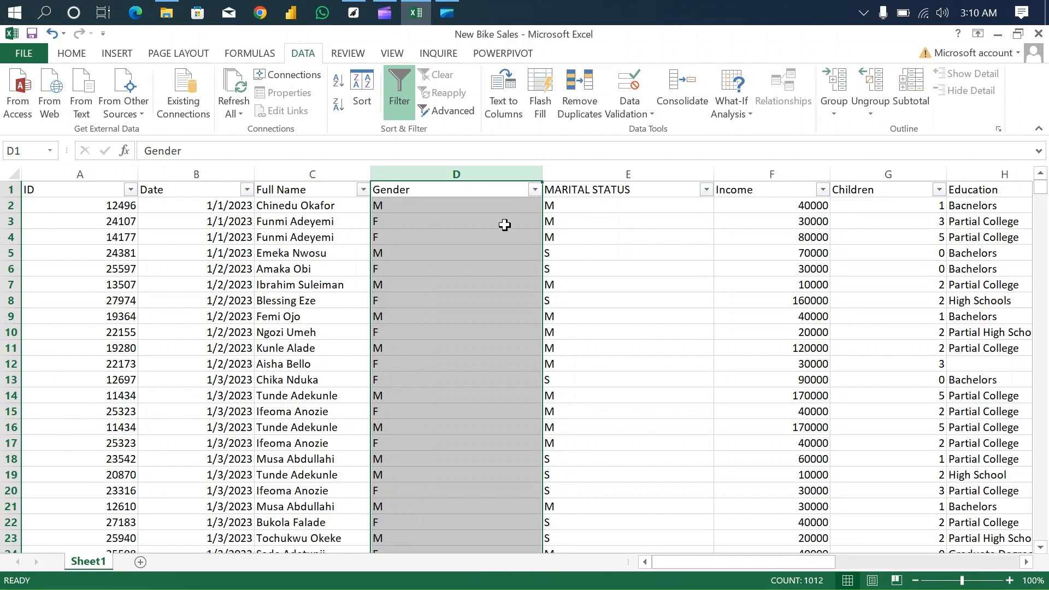
pyautogui.press('Down')
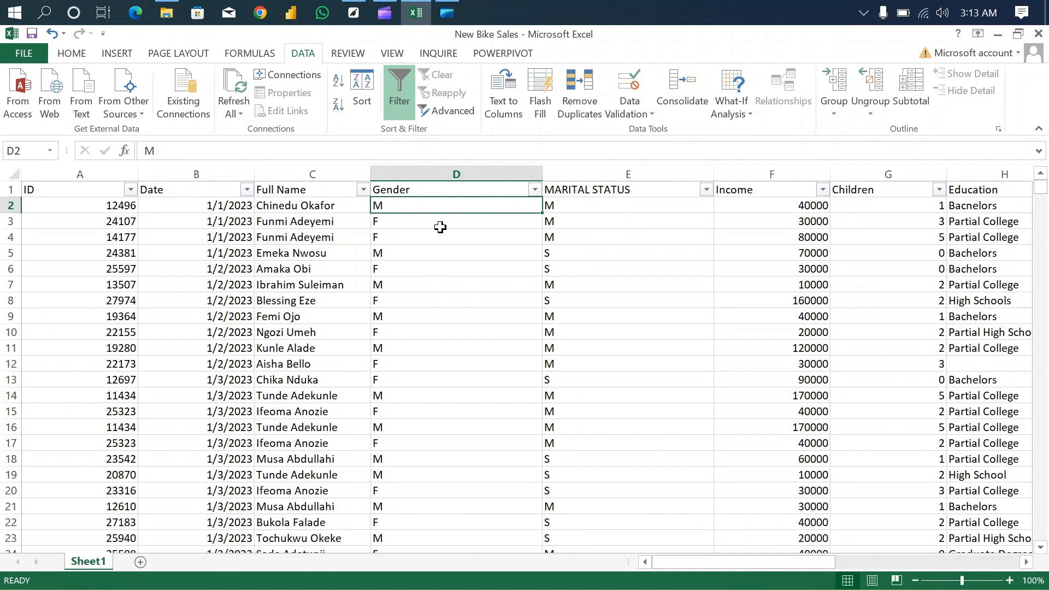
# - Replace every M in the Gender column with Male
pyautogui.click(458, 173)
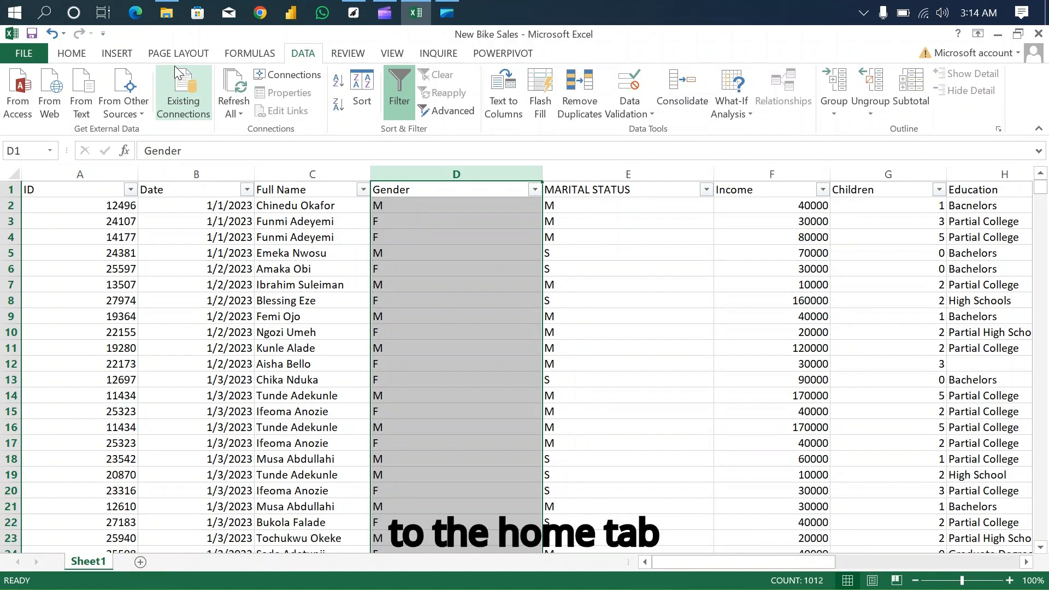
pyautogui.click(73, 54)
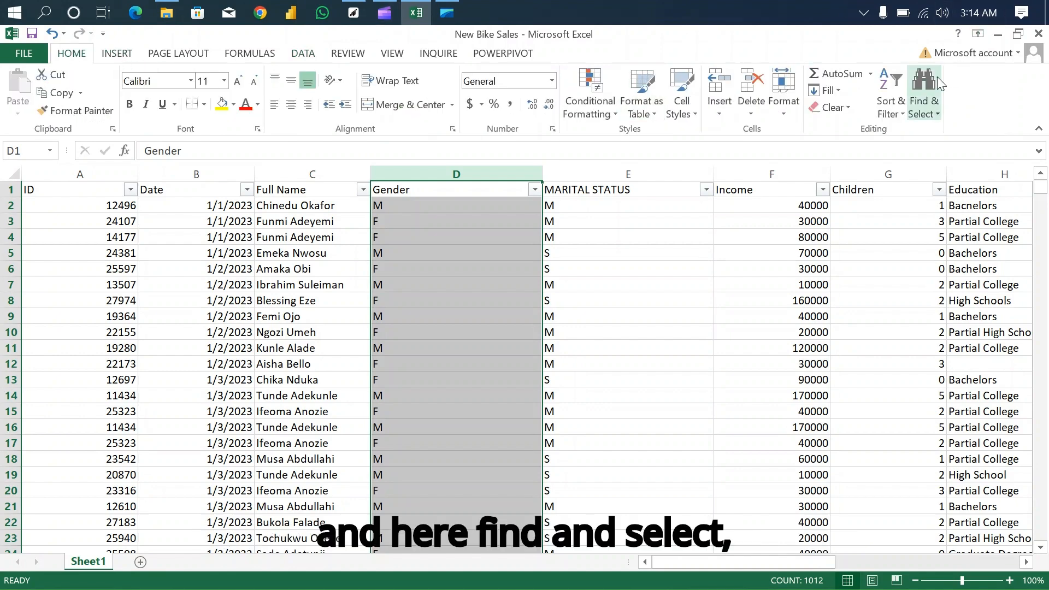
pyautogui.click(927, 113)
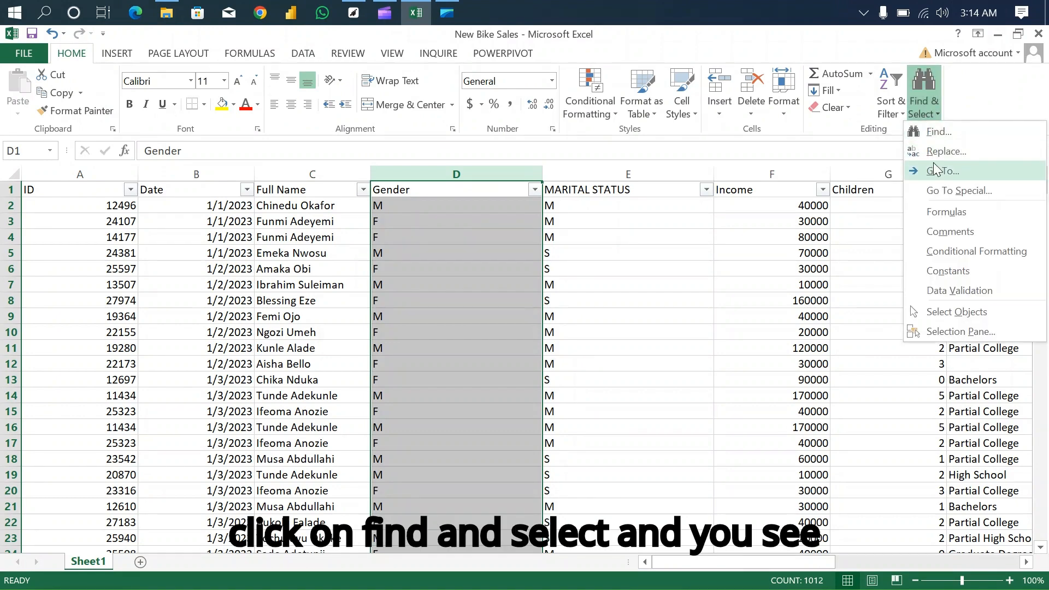
pyautogui.click(945, 153)
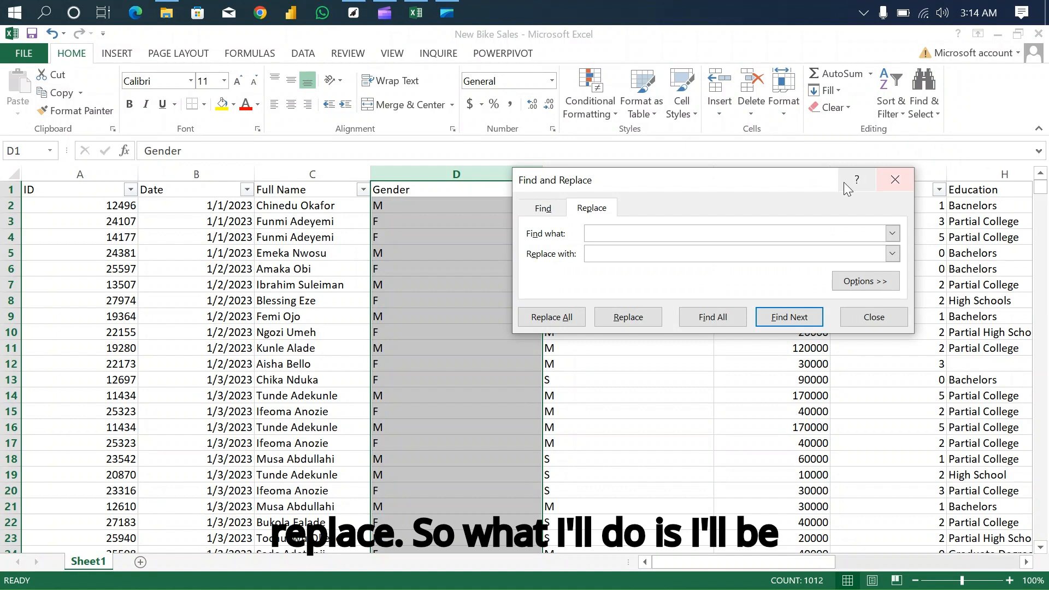
pyautogui.moveTo(765, 185); pyautogui.dragTo(823, 151)
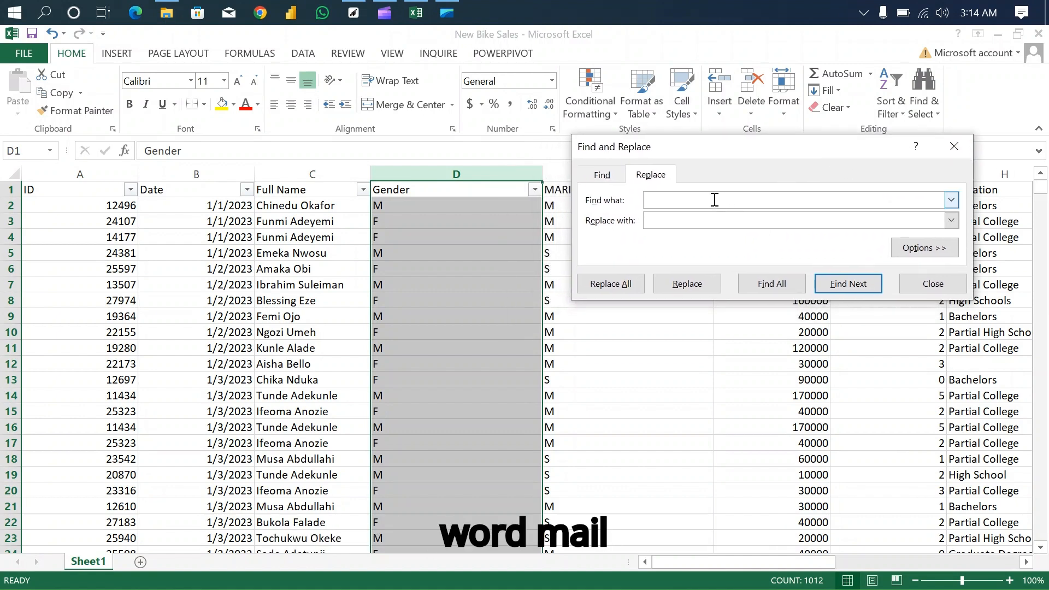
pyautogui.write('M')
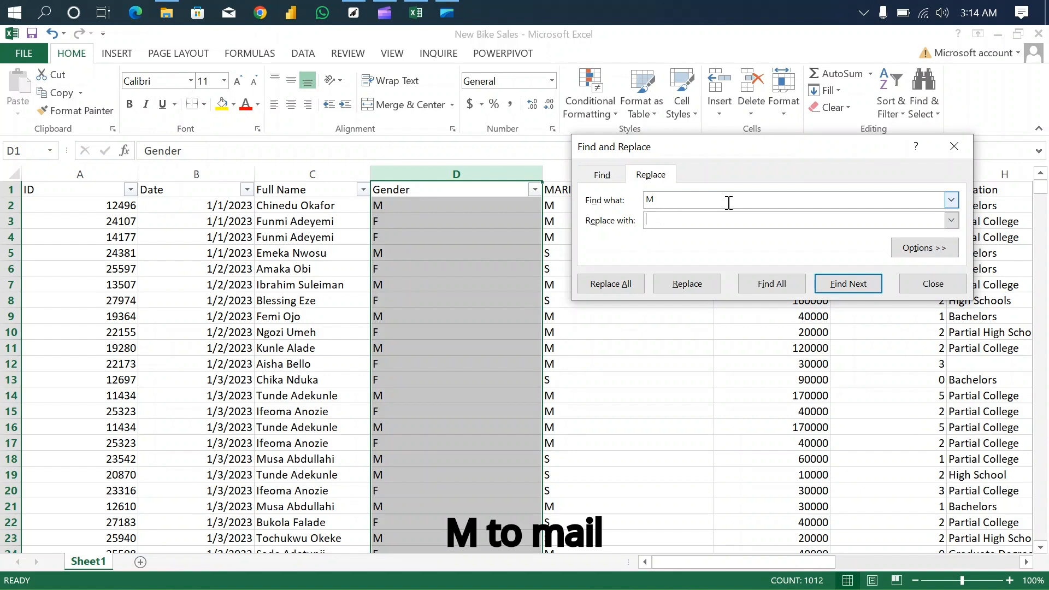
pyautogui.press('Tab')
pyautogui.write('Male')
pyautogui.click(619, 284)
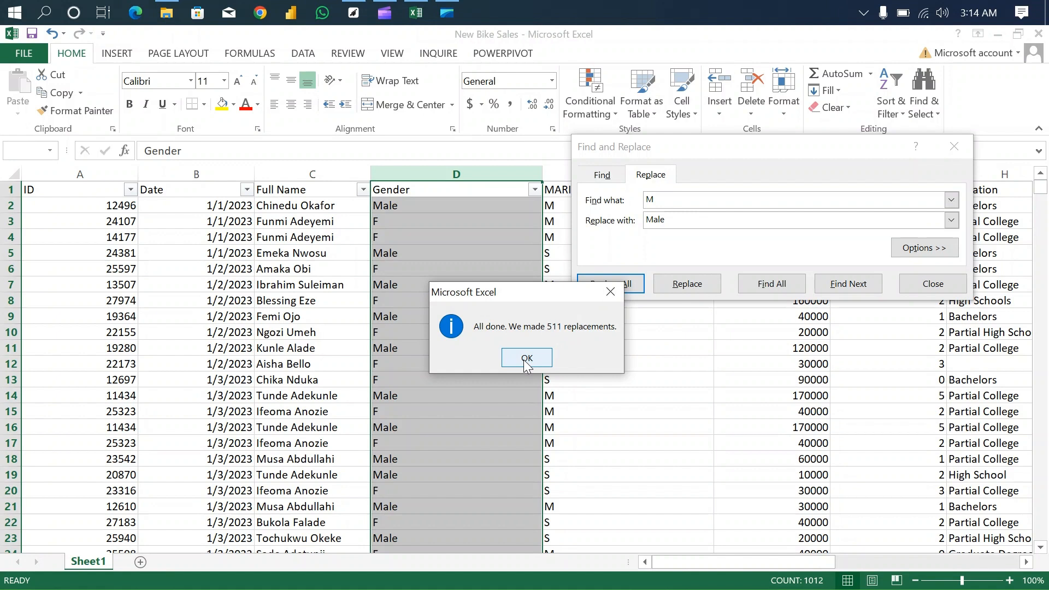
pyautogui.click(525, 362)
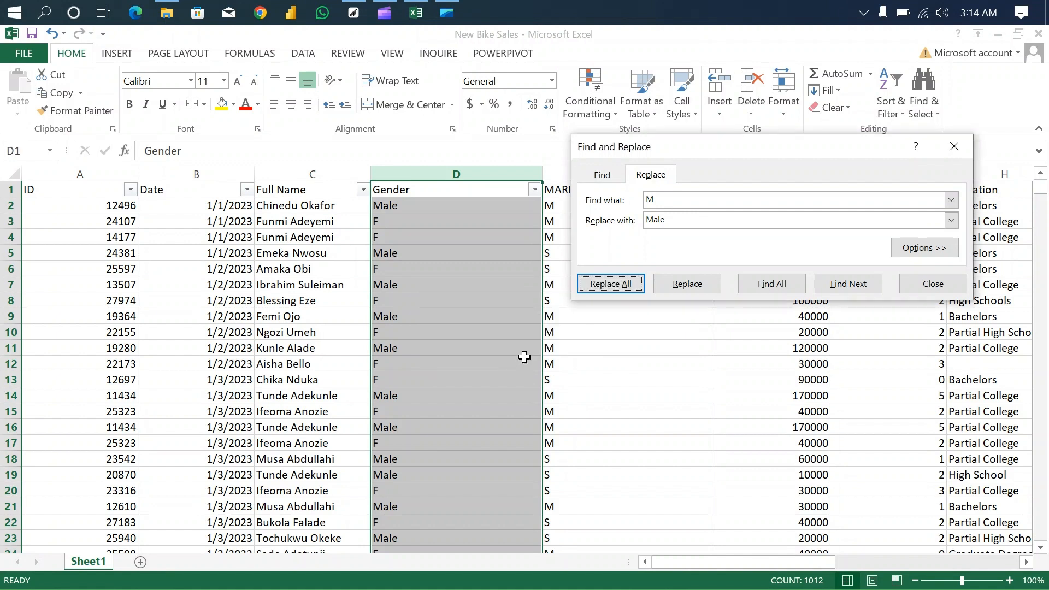
# - Replace every F in the Gender column with Female and leave Find and Replace
pyautogui.click(673, 199)
pyautogui.press('BackSpace')
pyautogui.write('Fe')
pyautogui.press('Tab')
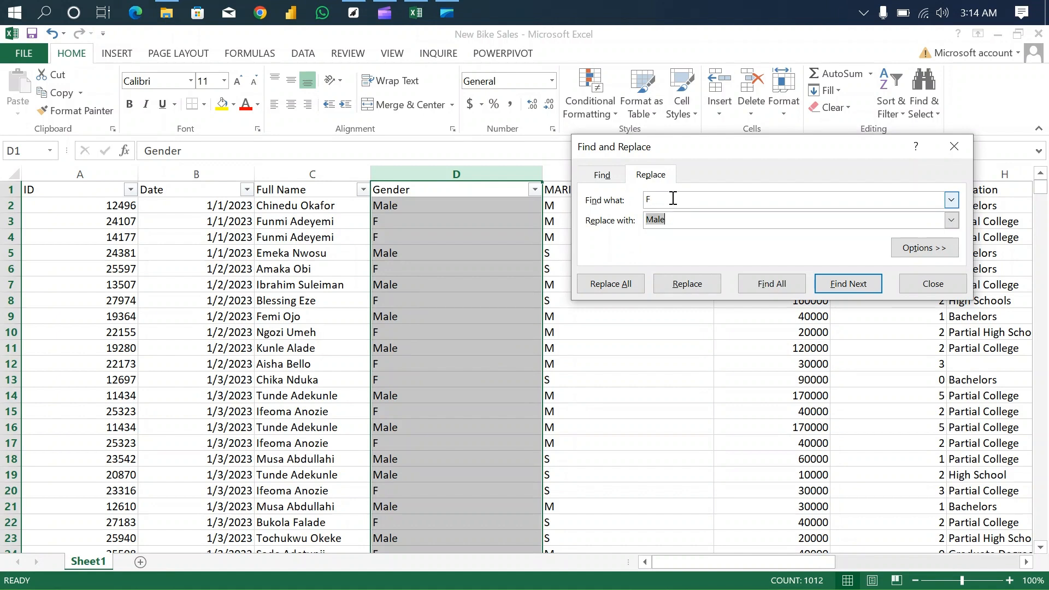
pyautogui.write('Female')
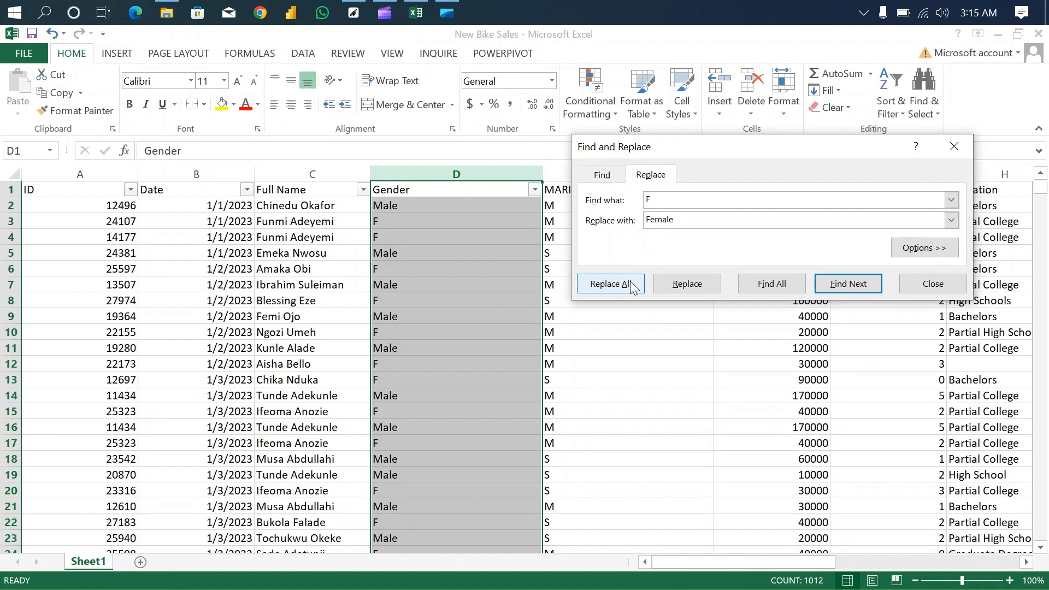
pyautogui.click(631, 283)
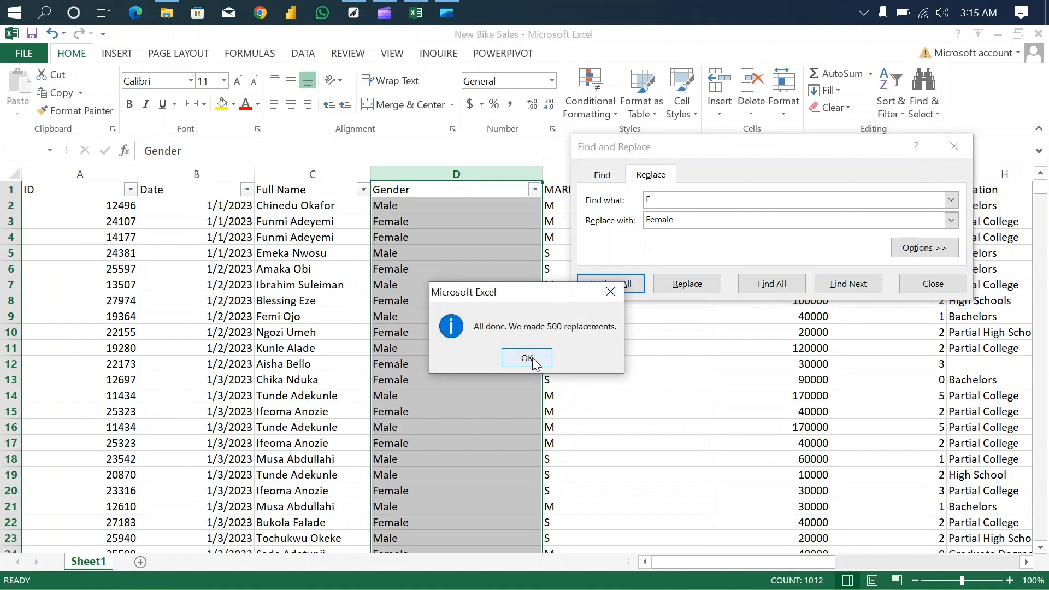
pyautogui.click(531, 357)
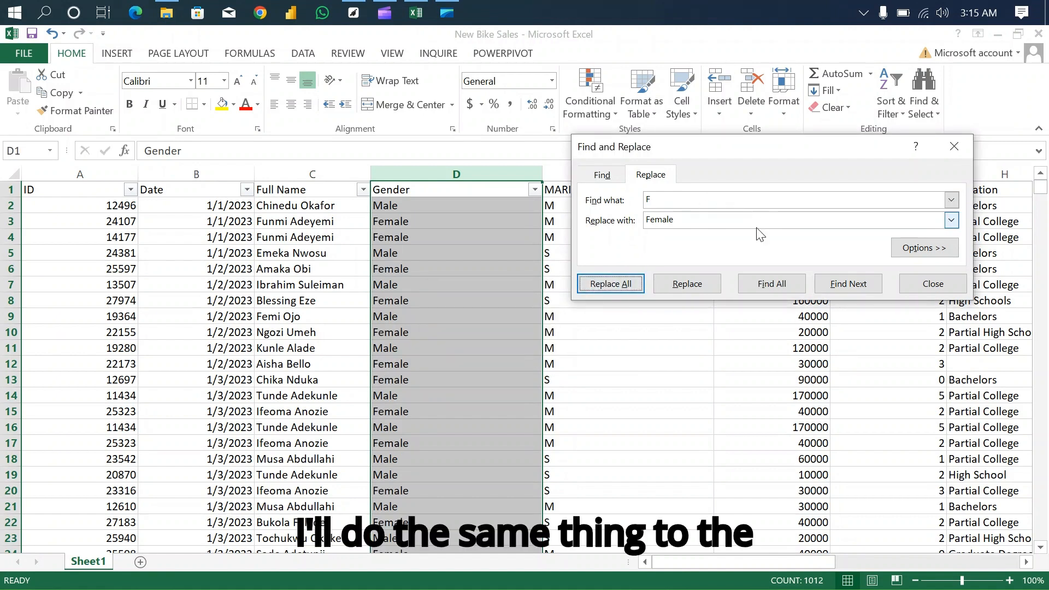
pyautogui.click(952, 147)
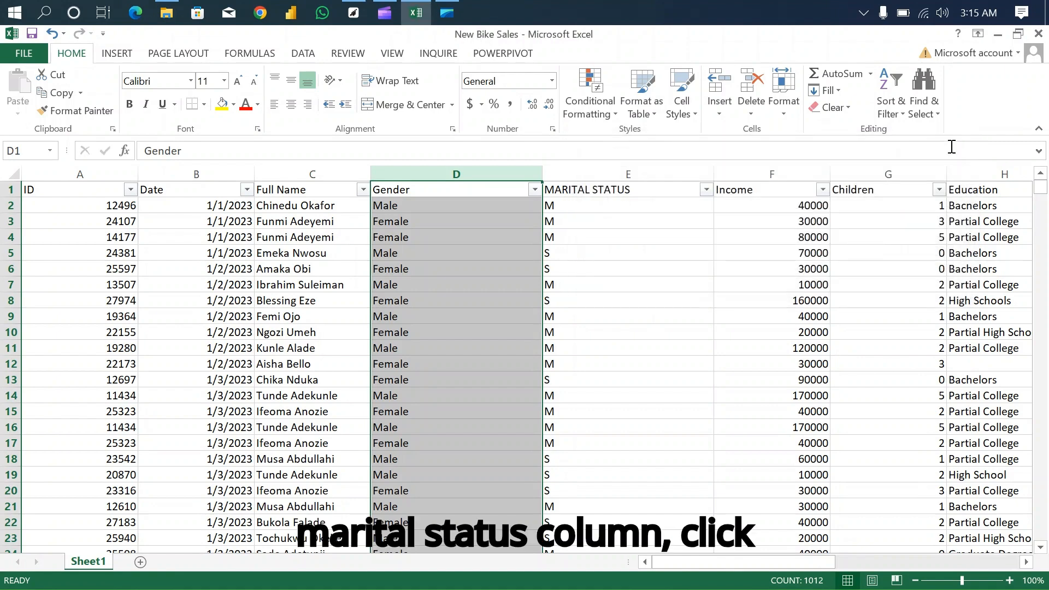
# - Replace every M in the MARITAL STATUS column with Married
pyautogui.click(634, 173)
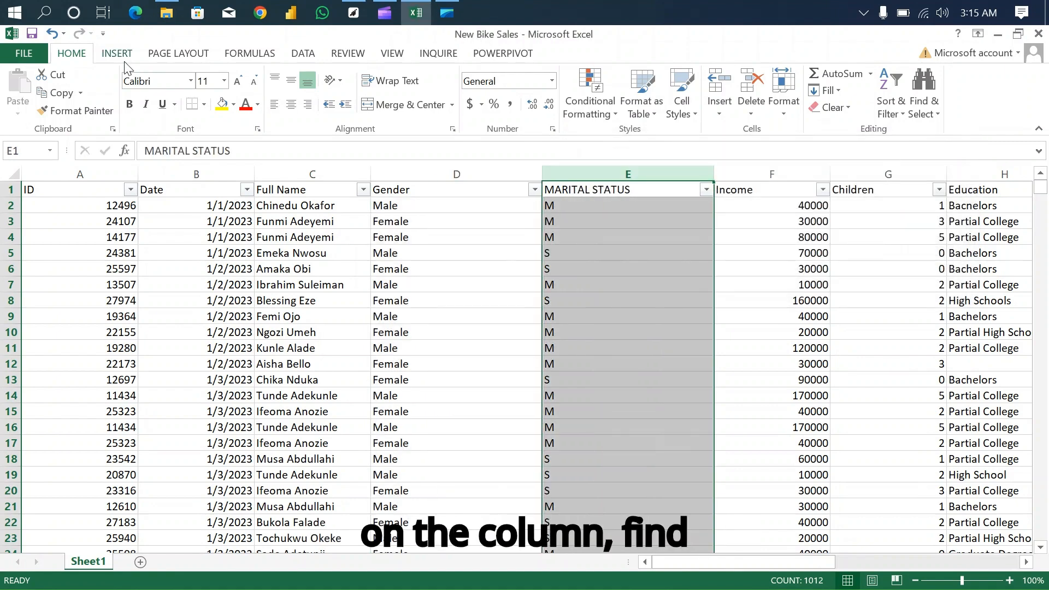
pyautogui.click(923, 114)
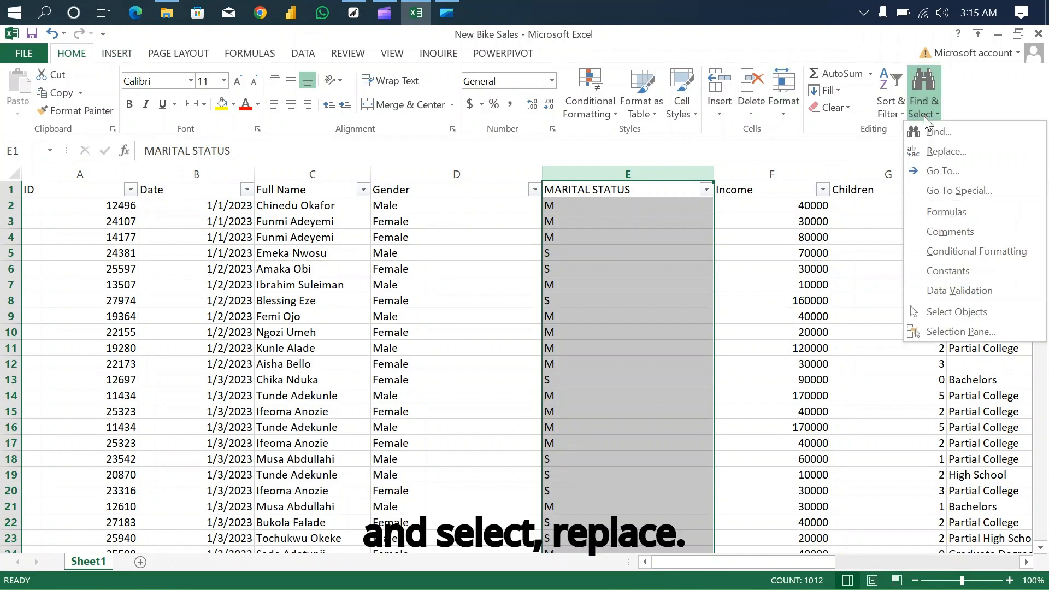
pyautogui.click(949, 152)
pyautogui.click(677, 224)
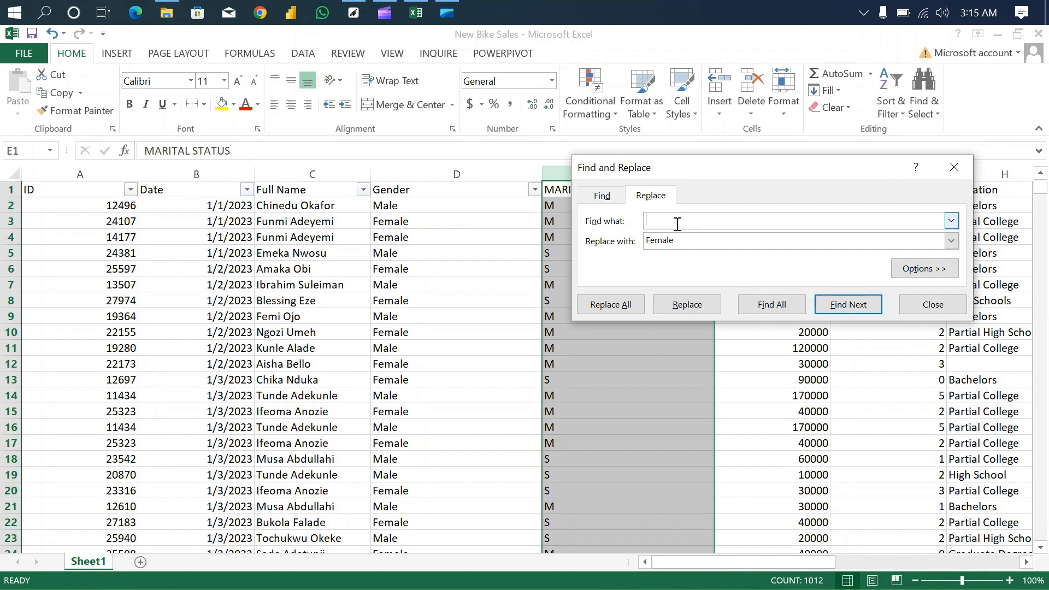
pyautogui.write('M')
pyautogui.press('Tab')
pyautogui.write('M')
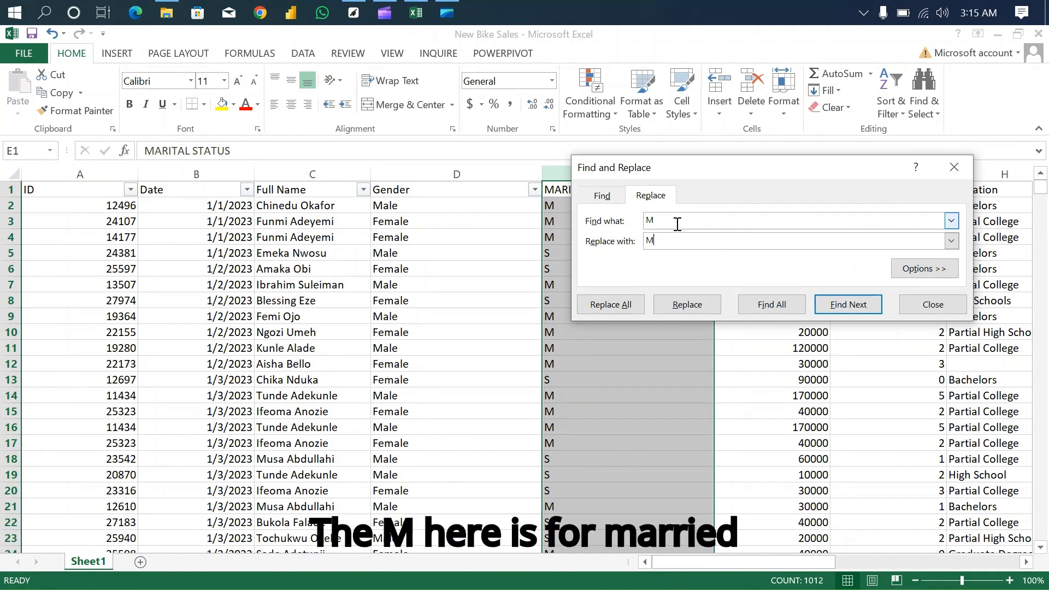
pyautogui.write('arried')
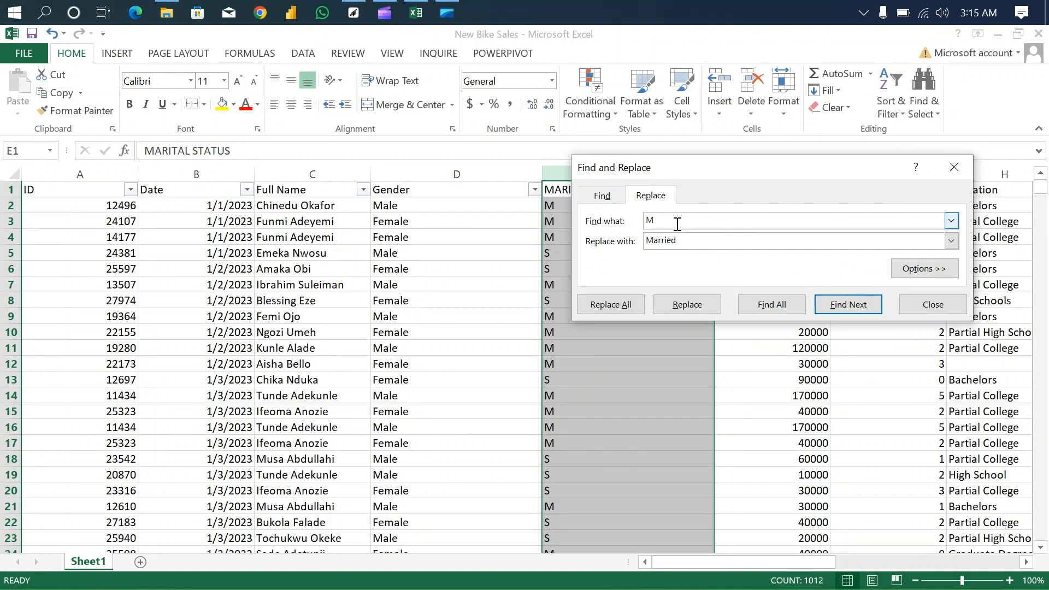
pyautogui.click(607, 304)
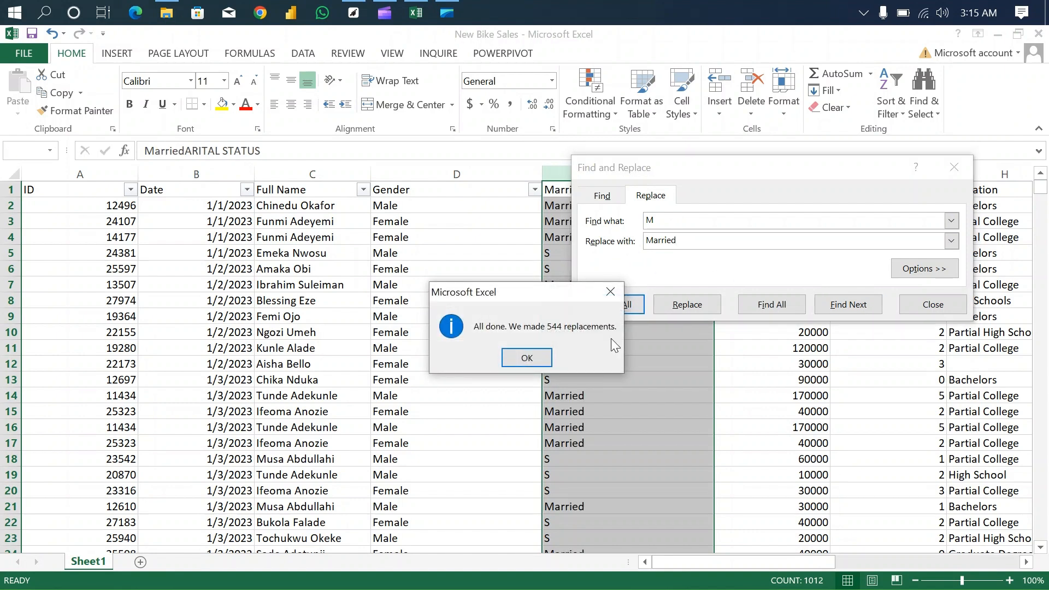
pyautogui.click(527, 357)
# - Replace every S in the marital status column with Single and leave Find and Replace
pyautogui.click(656, 226)
pyautogui.press('BackSpace')
pyautogui.write('S')
pyautogui.press('Tab')
pyautogui.write('Single')
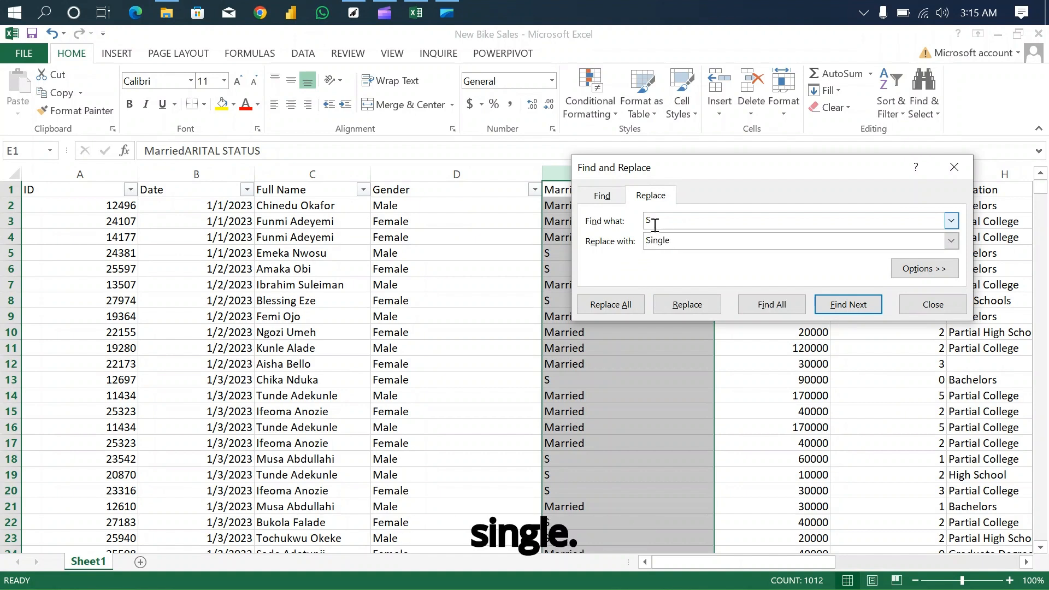
pyautogui.click(616, 305)
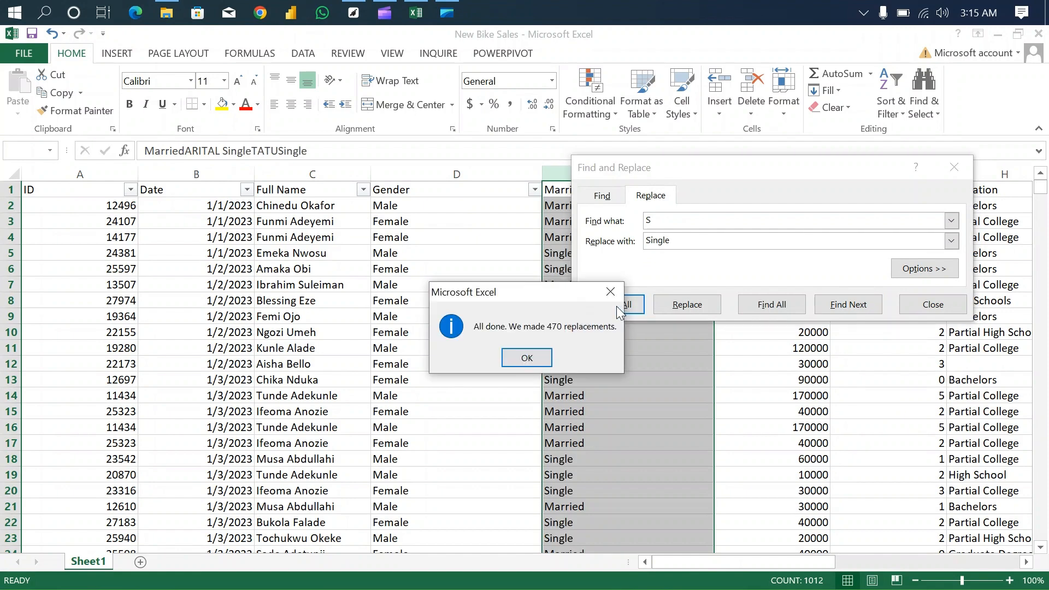
pyautogui.click(530, 359)
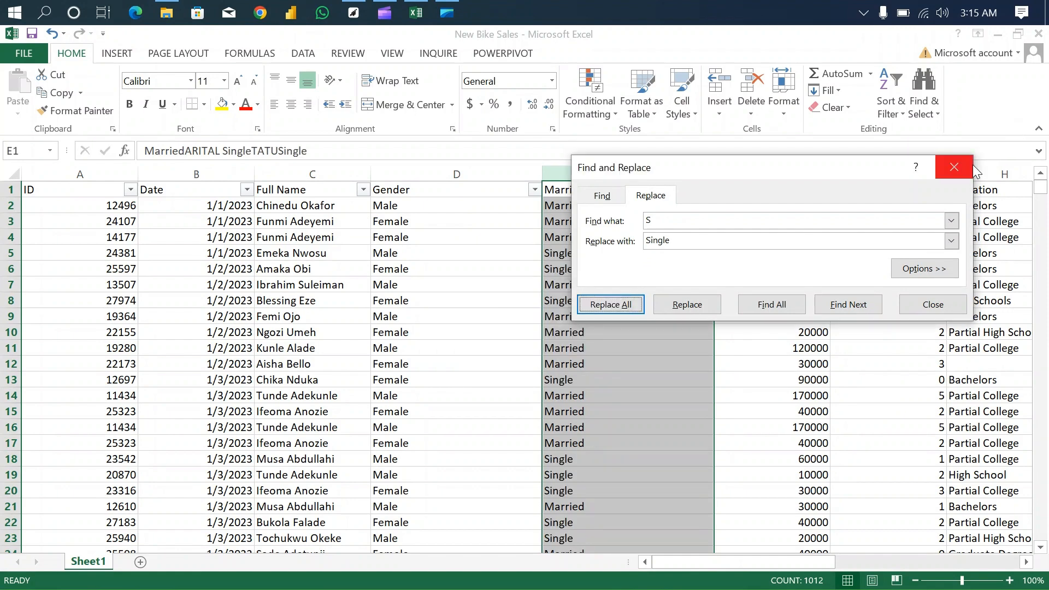
pyautogui.click(954, 167)
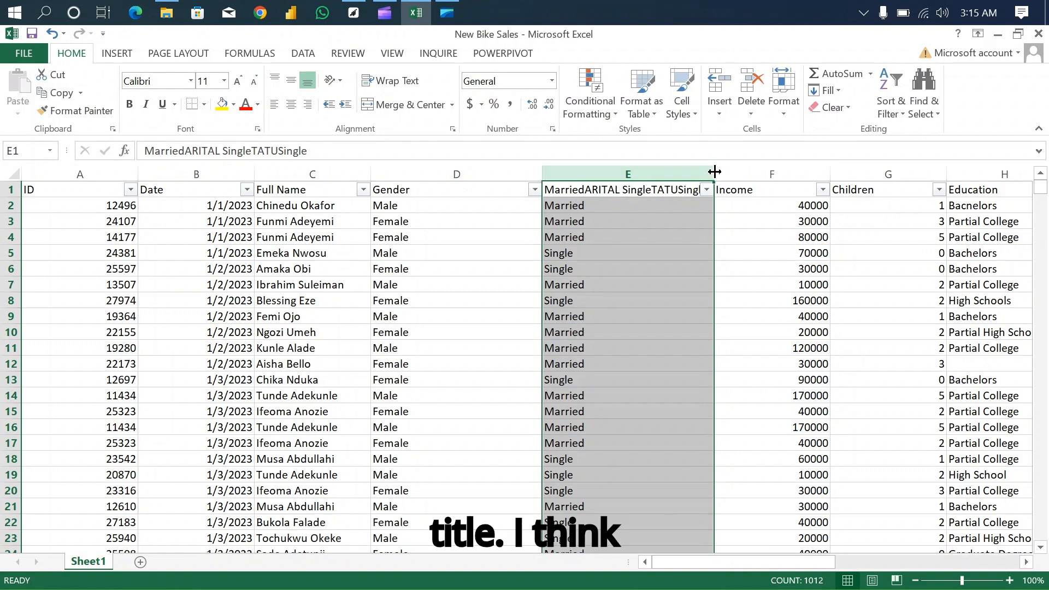
# - Widen column E and rewrite its header in E1 as Marital Status
pyautogui.moveTo(715, 172); pyautogui.dragTo(751, 176)
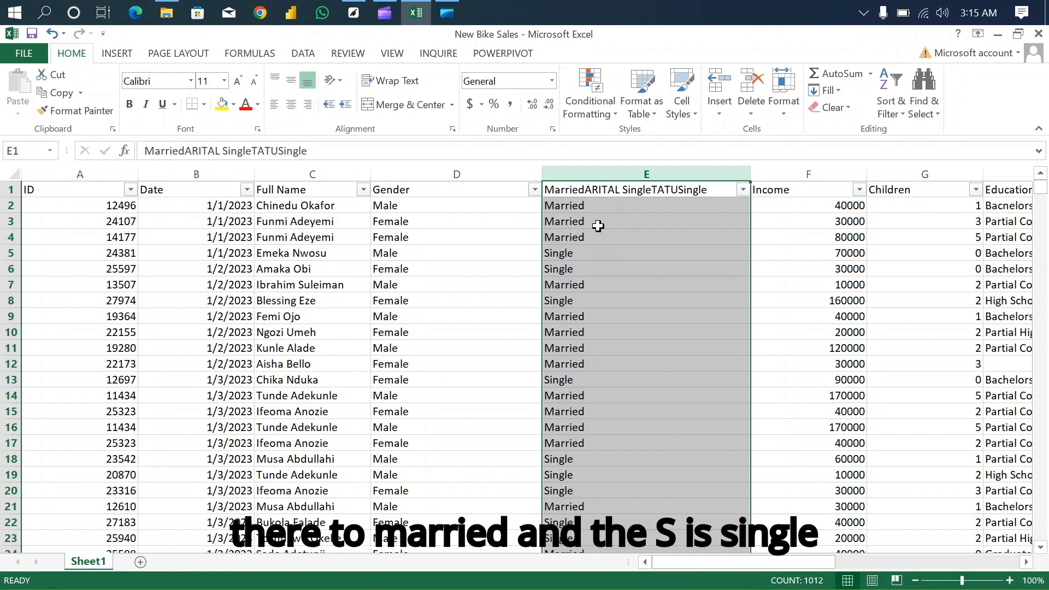
pyautogui.click(623, 187)
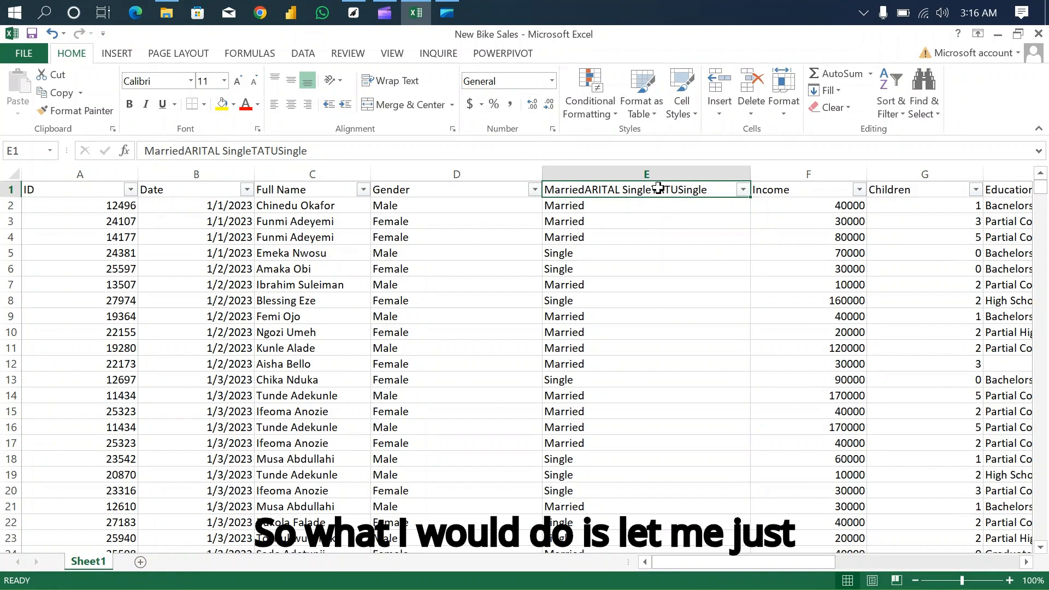
pyautogui.press('BackSpace')
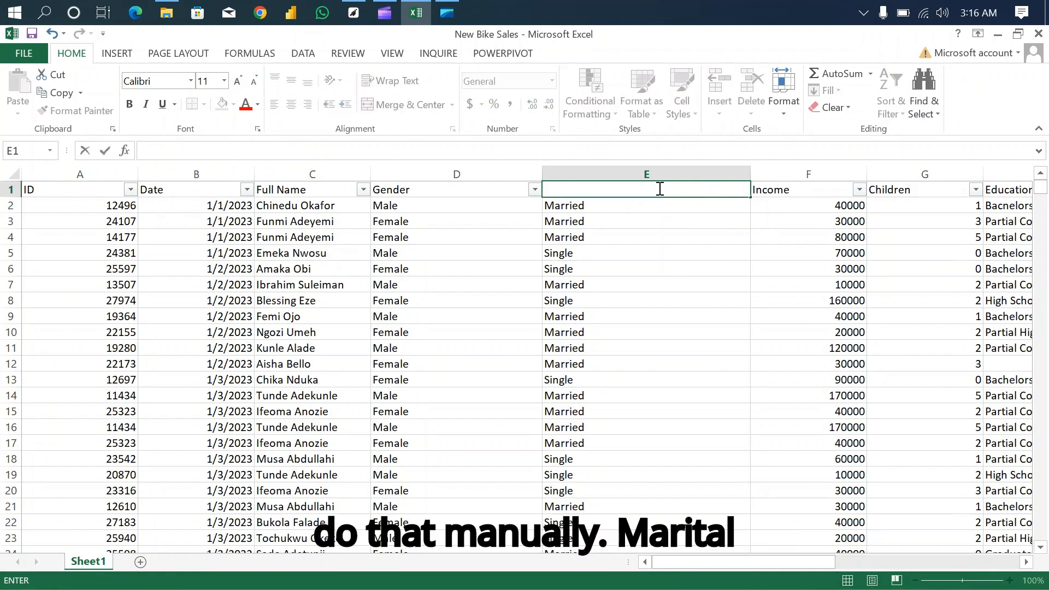
pyautogui.write('Mar')
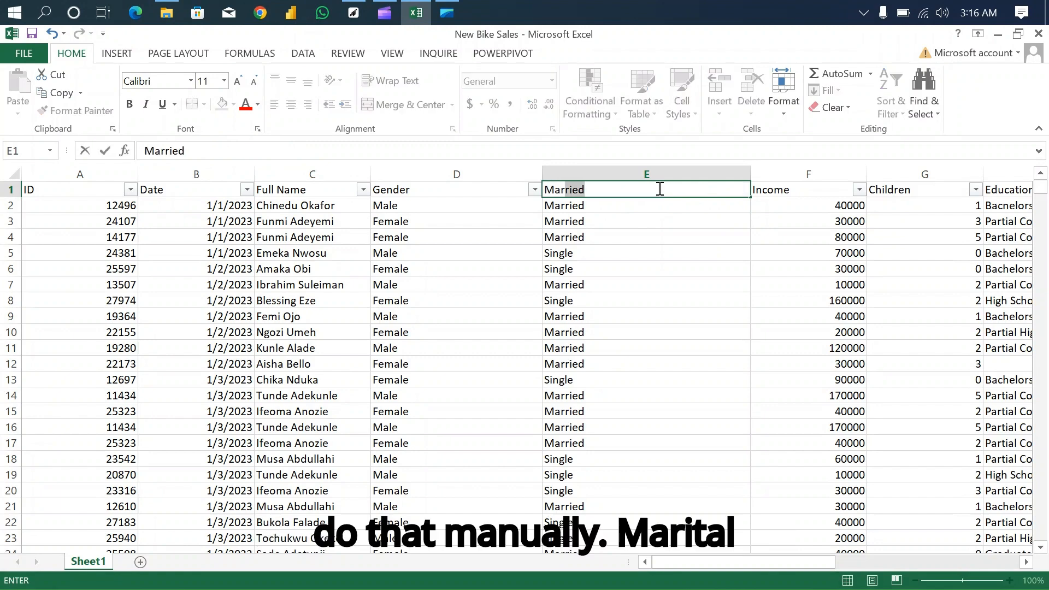
pyautogui.write('ital ')
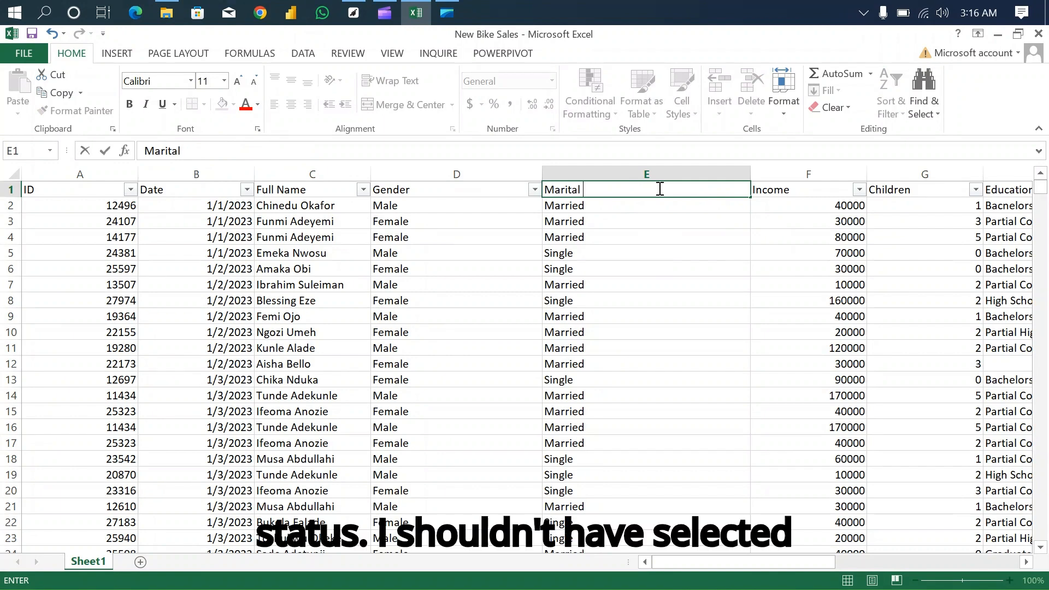
pyautogui.write('Status')
pyautogui.click(665, 232)
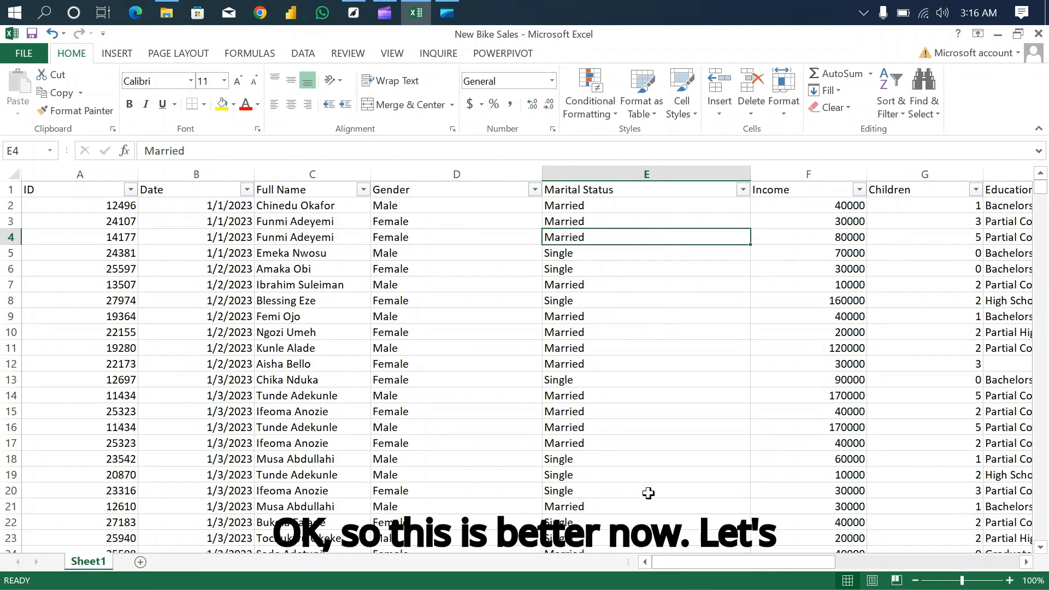
# - Format the Income column as Currency with no decimal places
pyautogui.moveTo(690, 559); pyautogui.dragTo(832, 559)
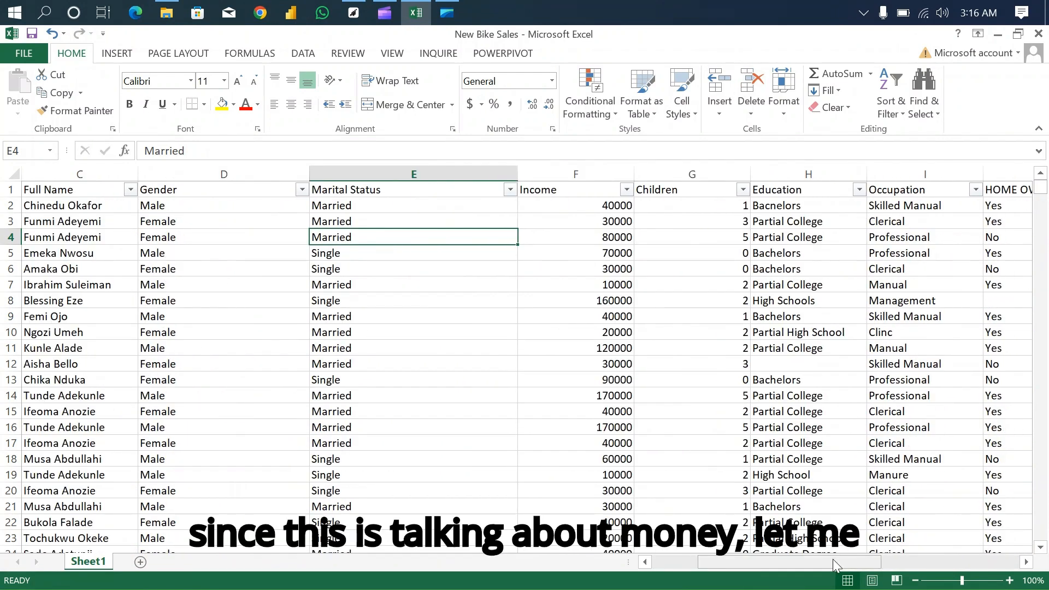
pyautogui.click(585, 168)
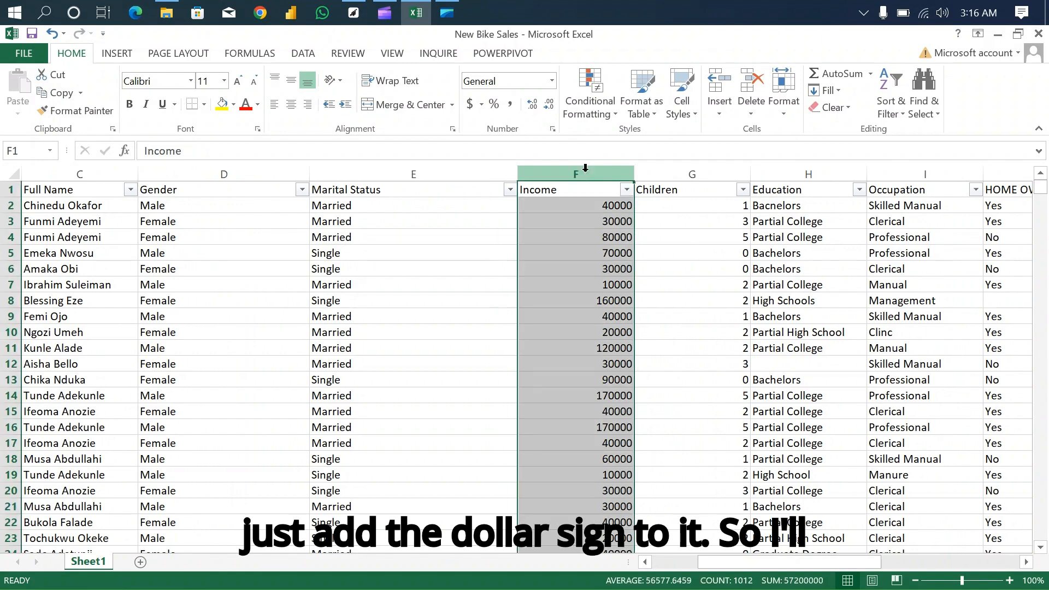
pyautogui.click(552, 82)
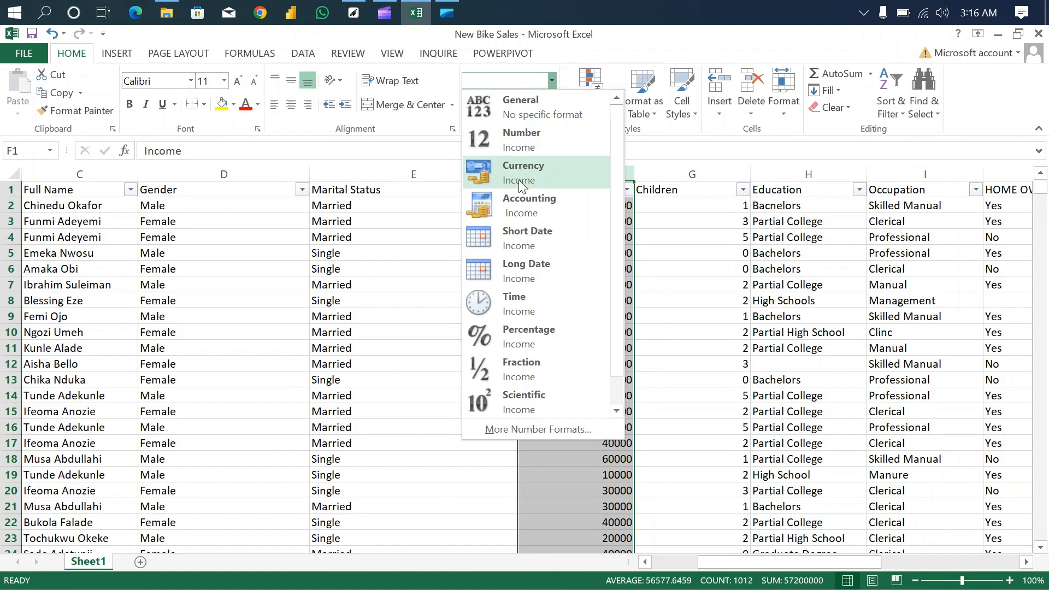
pyautogui.click(526, 176)
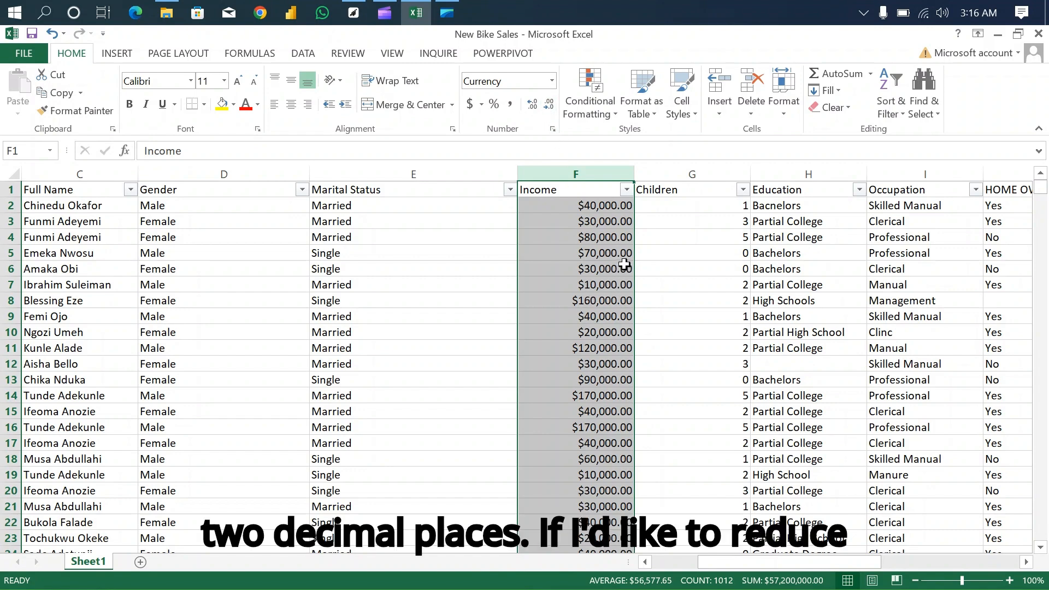
pyautogui.click(549, 106)
pyautogui.click(549, 106)
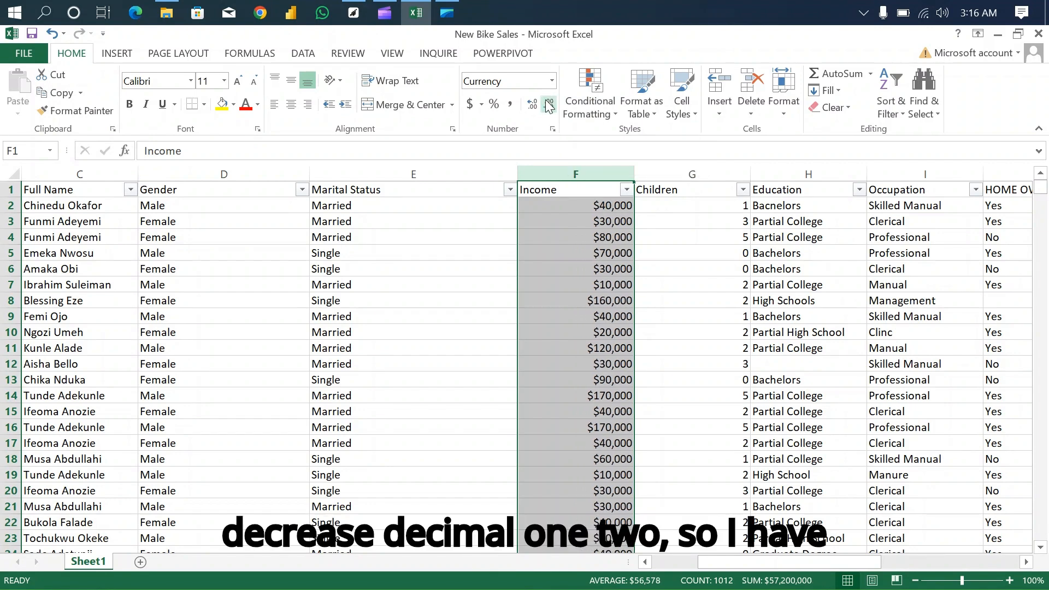
# - Check the distinct values in the Children column for non-numeric entries, leaving the filter unchanged
pyautogui.click(724, 173)
pyautogui.click(743, 190)
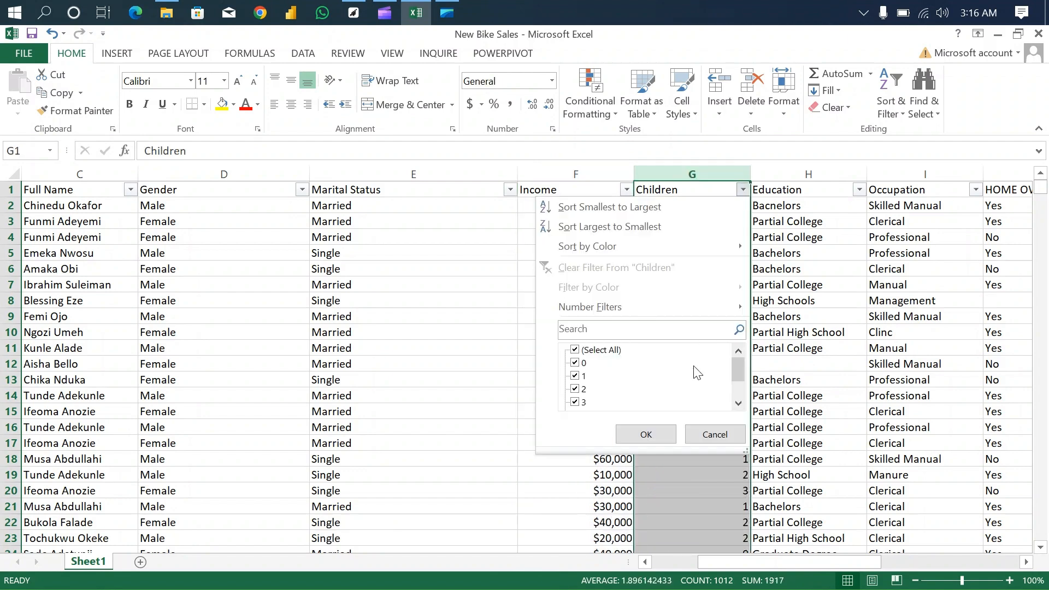
pyautogui.moveTo(742, 369); pyautogui.dragTo(737, 336)
pyautogui.click(716, 432)
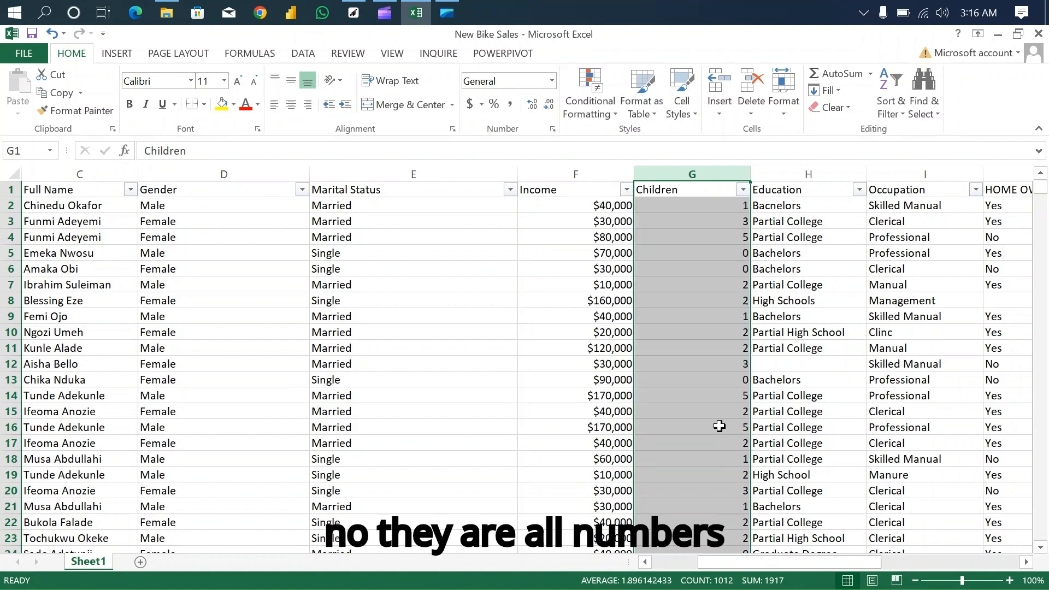
# - Examine the distinct values in the Education column for misspellings and inconsistent entries without applying a filter
pyautogui.moveTo(726, 562); pyautogui.dragTo(777, 565)
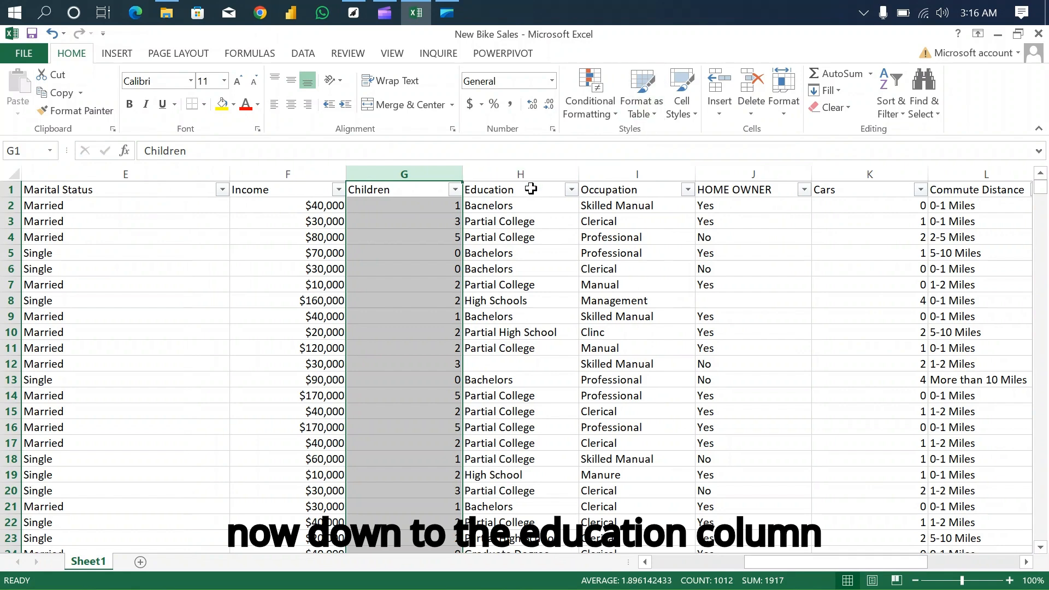
pyautogui.click(528, 171)
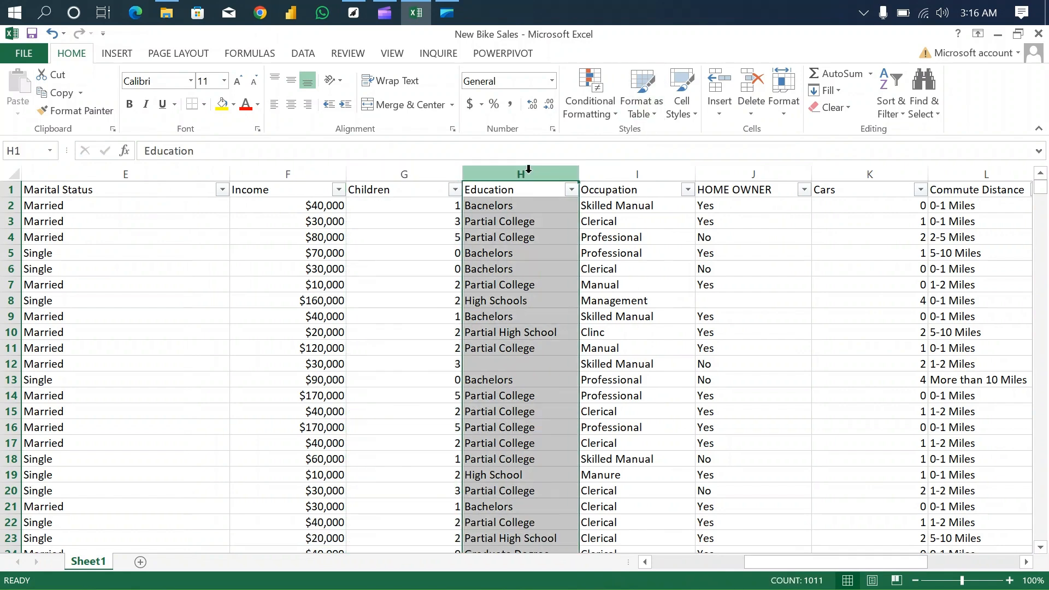
pyautogui.click(570, 189)
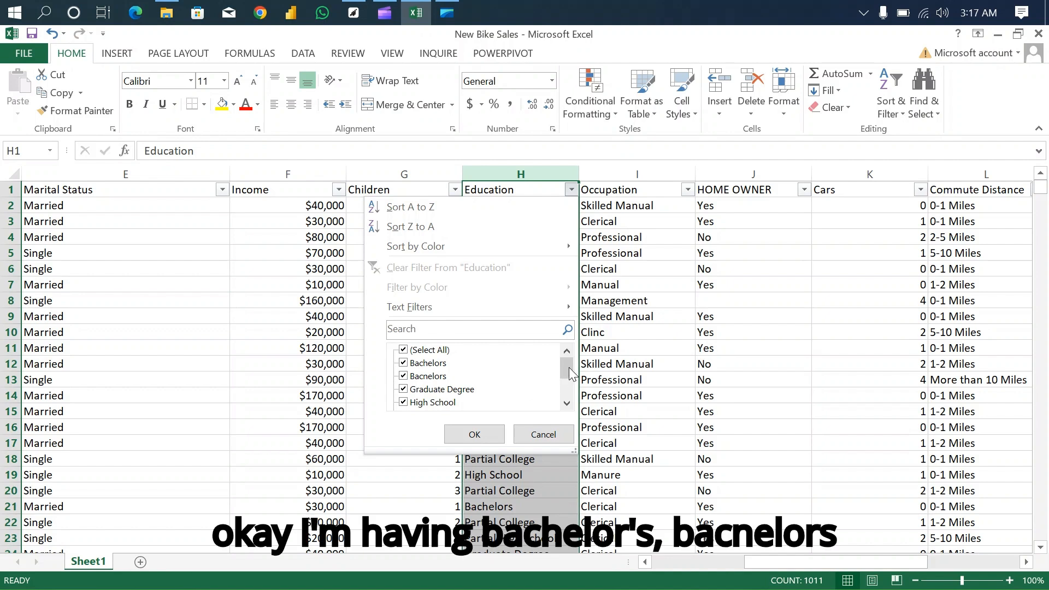
pyautogui.moveTo(569, 367); pyautogui.dragTo(568, 383)
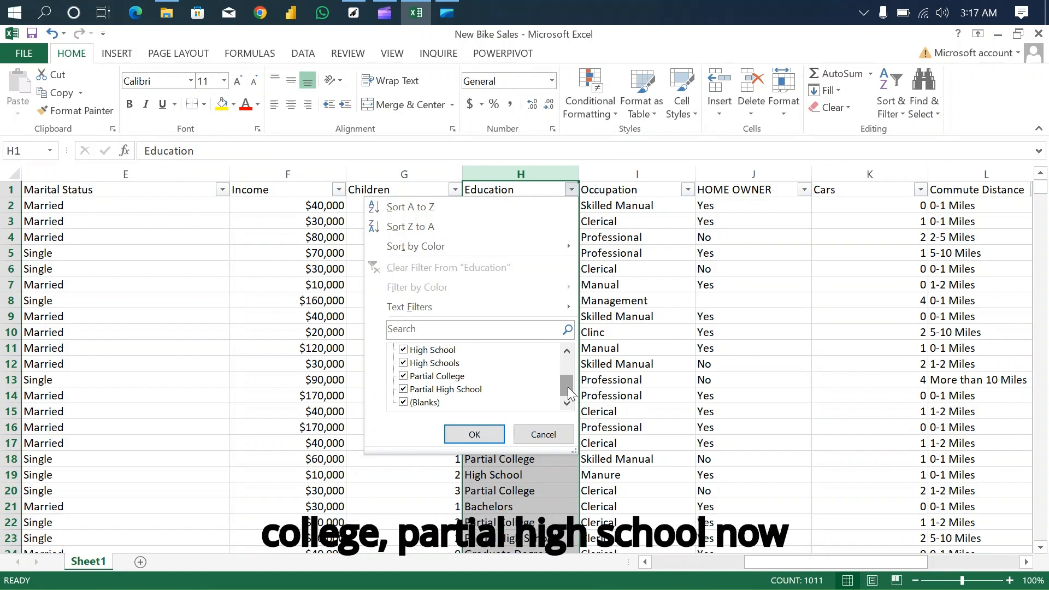
pyautogui.moveTo(568, 388); pyautogui.dragTo(565, 368)
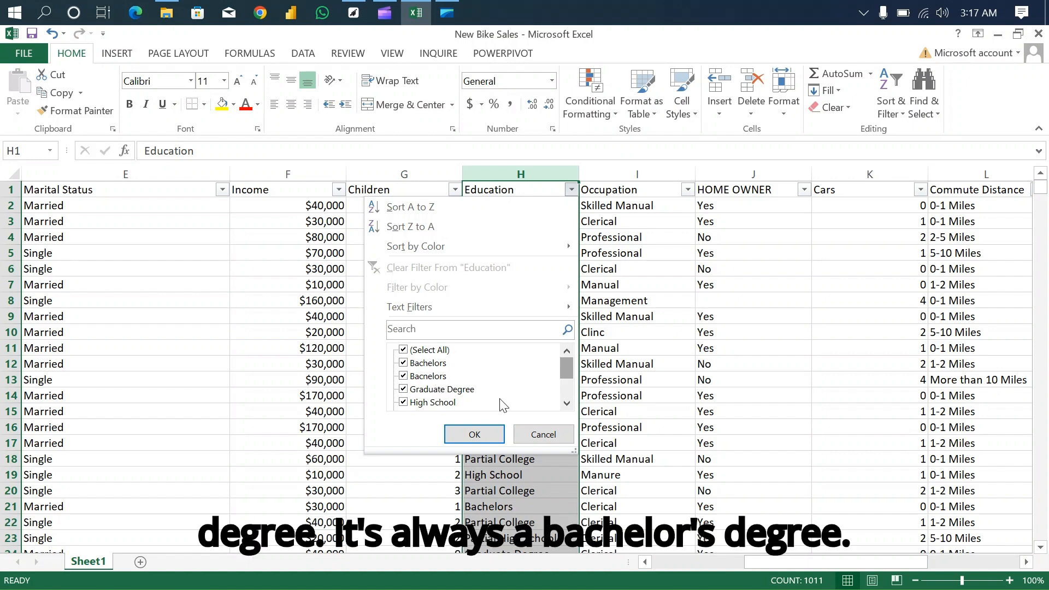
pyautogui.moveTo(568, 368)
pyautogui.mouseDown()
pyautogui.moveTo(569, 388)
pyautogui.moveTo(568, 377)
pyautogui.mouseUp()
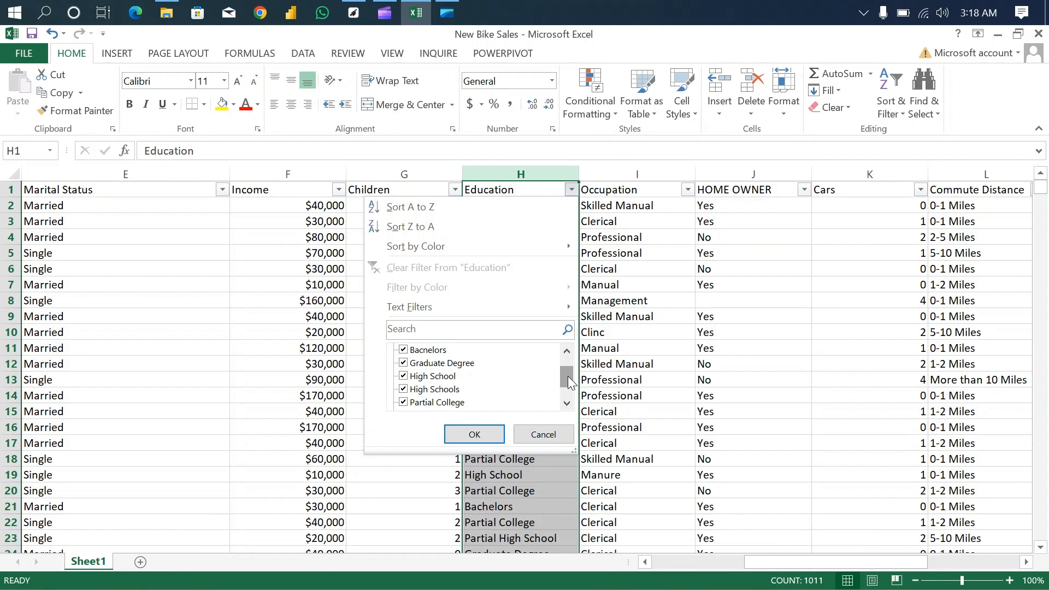
pyautogui.moveTo(568, 376); pyautogui.dragTo(568, 367)
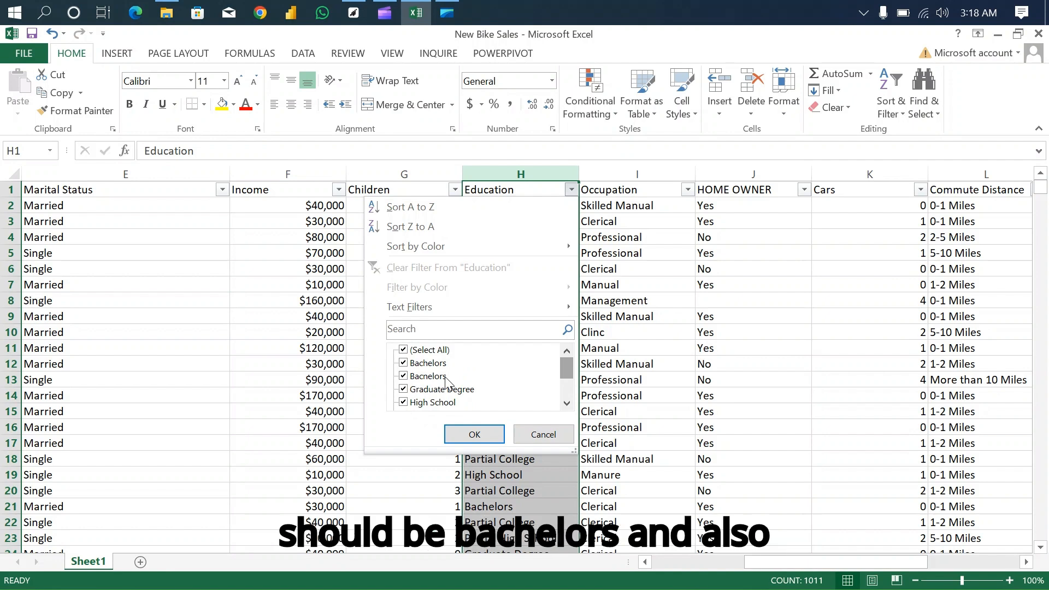
pyautogui.moveTo(568, 372); pyautogui.dragTo(569, 381)
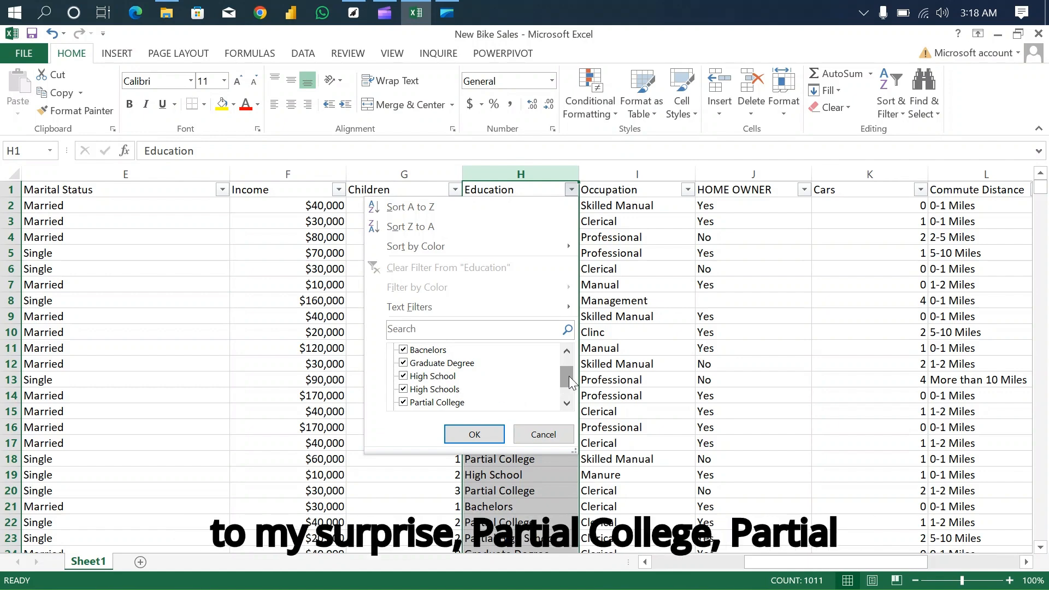
pyautogui.moveTo(568, 376); pyautogui.dragTo(569, 394)
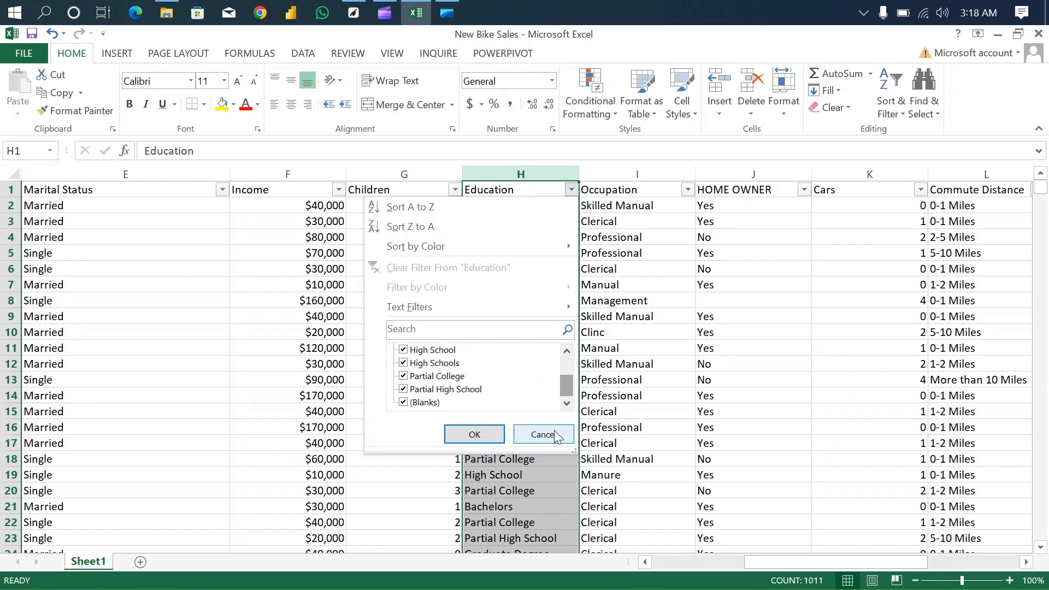
pyautogui.moveTo(569, 379); pyautogui.dragTo(564, 356)
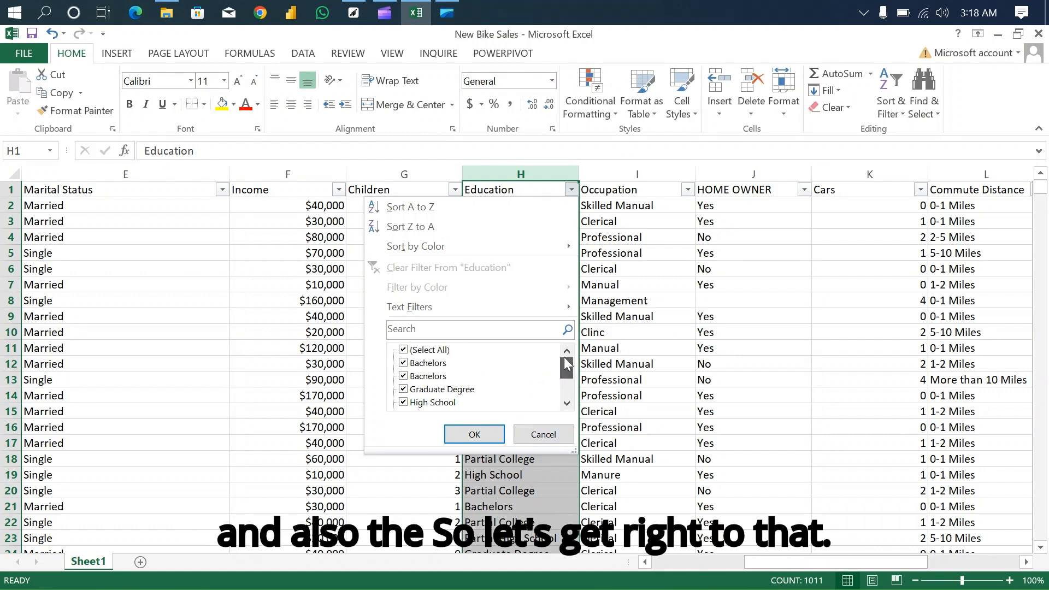
pyautogui.click(555, 433)
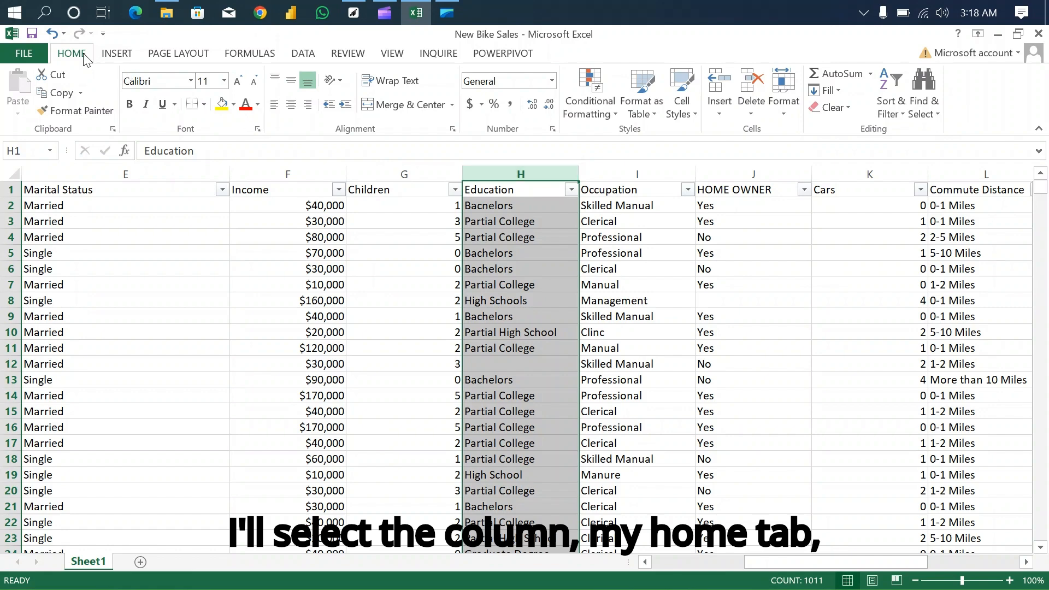
# - Replace every Bacnelors in the Education column with Bachelors
pyautogui.click(923, 109)
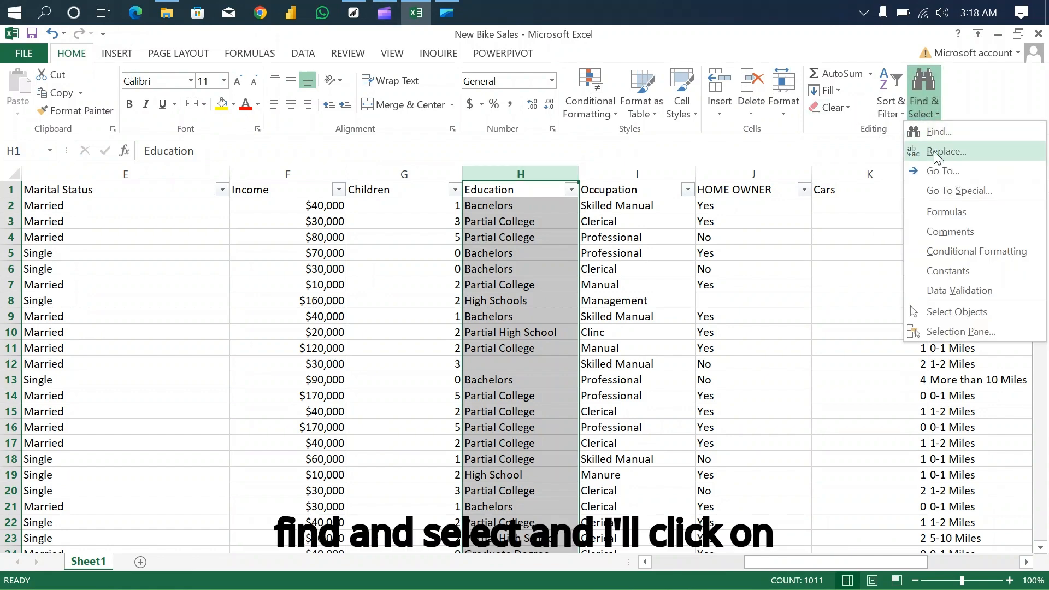
pyautogui.click(936, 153)
pyautogui.click(730, 243)
pyautogui.press('BackSpace')
pyautogui.write('Bacnelor')
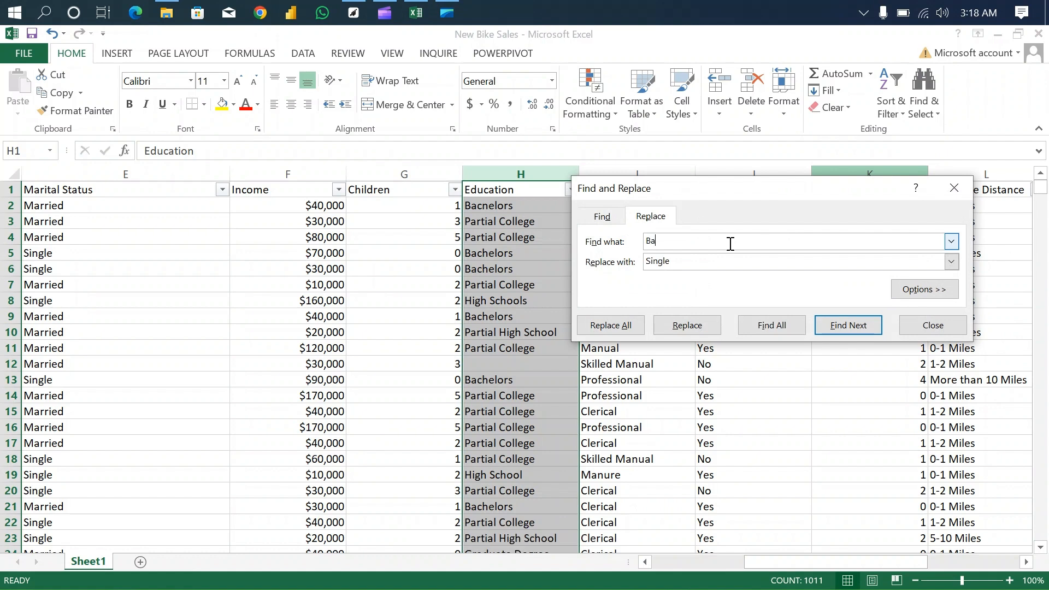
pyautogui.write('s')
pyautogui.press('Tab')
pyautogui.write('Ba')
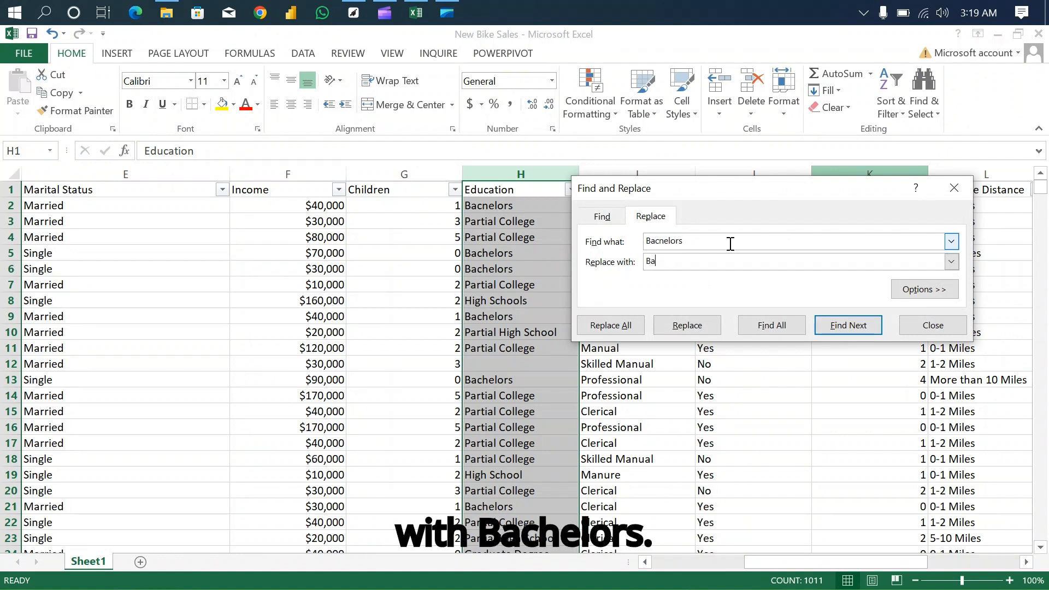
pyautogui.write('chelors')
pyautogui.press('Tab')
pyautogui.press('Tab')
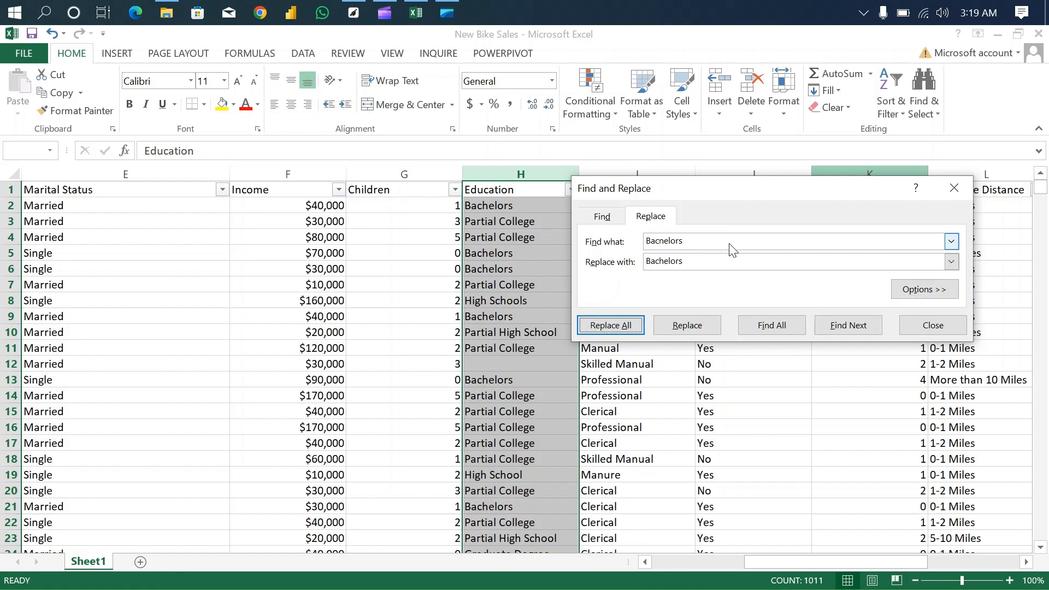
pyautogui.press('Return')
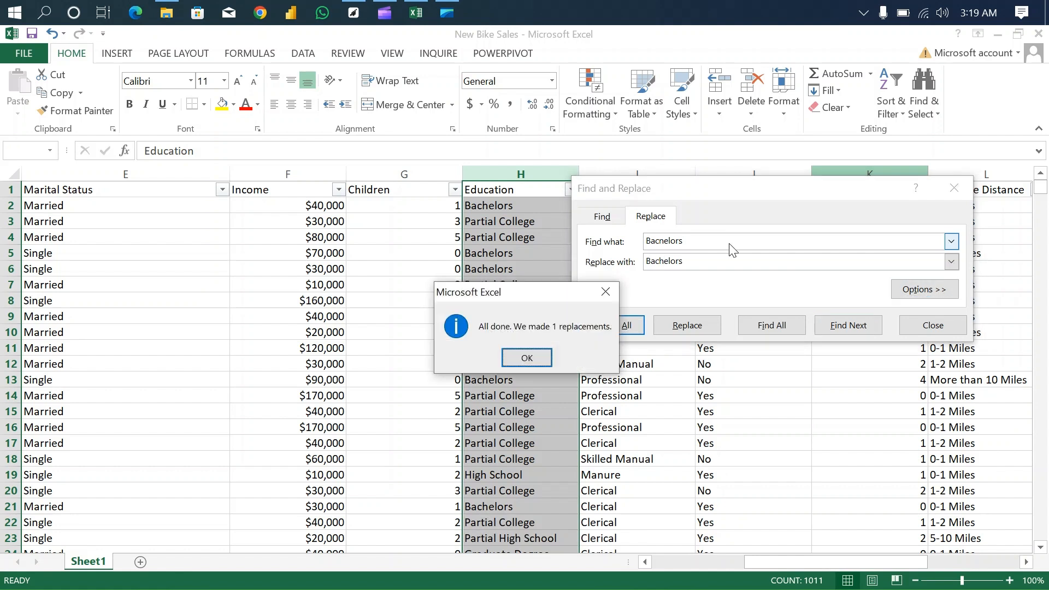
pyautogui.click(528, 358)
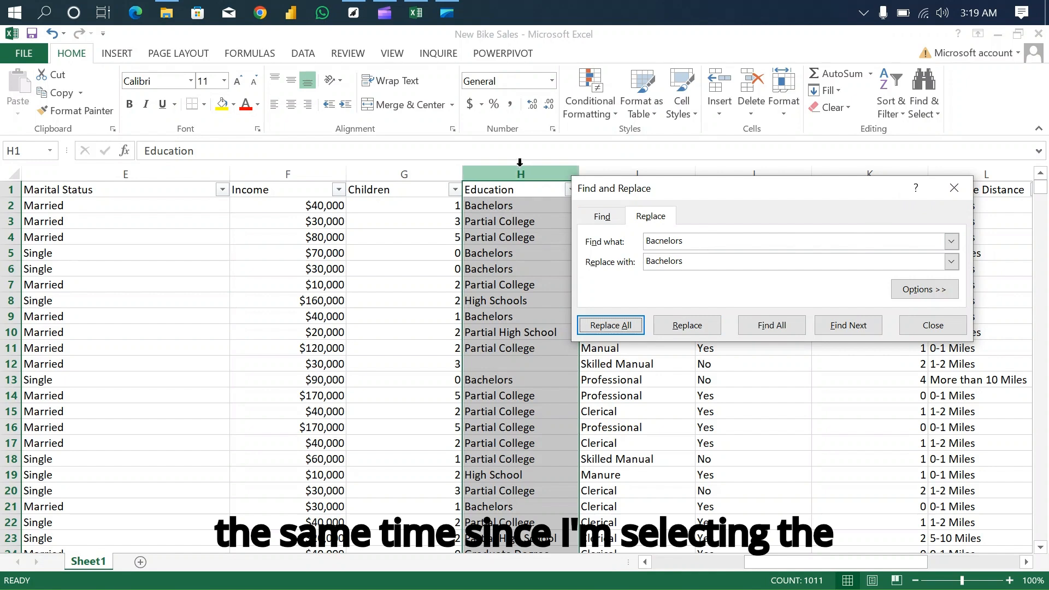
# - Replace every High Schools in the Education column with High School and leave Find and Replace
pyautogui.click(686, 241)
pyautogui.press('BackSpace')
pyautogui.press('BackSpace')
pyautogui.press('BackSpace')
pyautogui.press('BackSpace')
pyautogui.press('BackSpace')
pyautogui.press('BackSpace')
pyautogui.press('BackSpace')
pyautogui.press('BackSpace')
pyautogui.press('BackSpace')
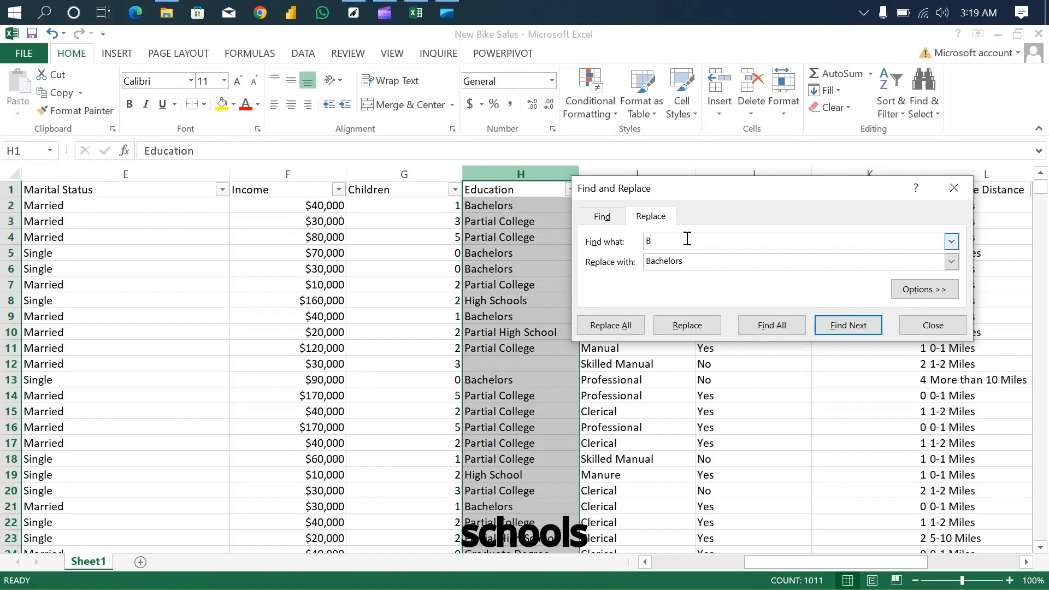
pyautogui.write('Higgh')
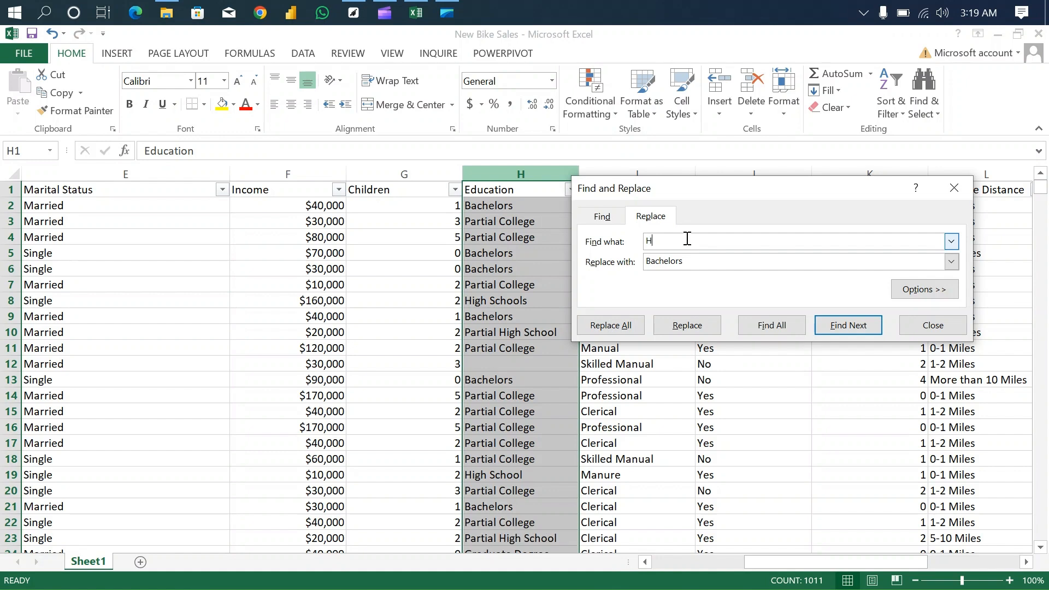
pyautogui.press('BackSpace')
pyautogui.write('h Schools')
pyautogui.press('Tab')
pyautogui.write('High School')
pyautogui.click(616, 326)
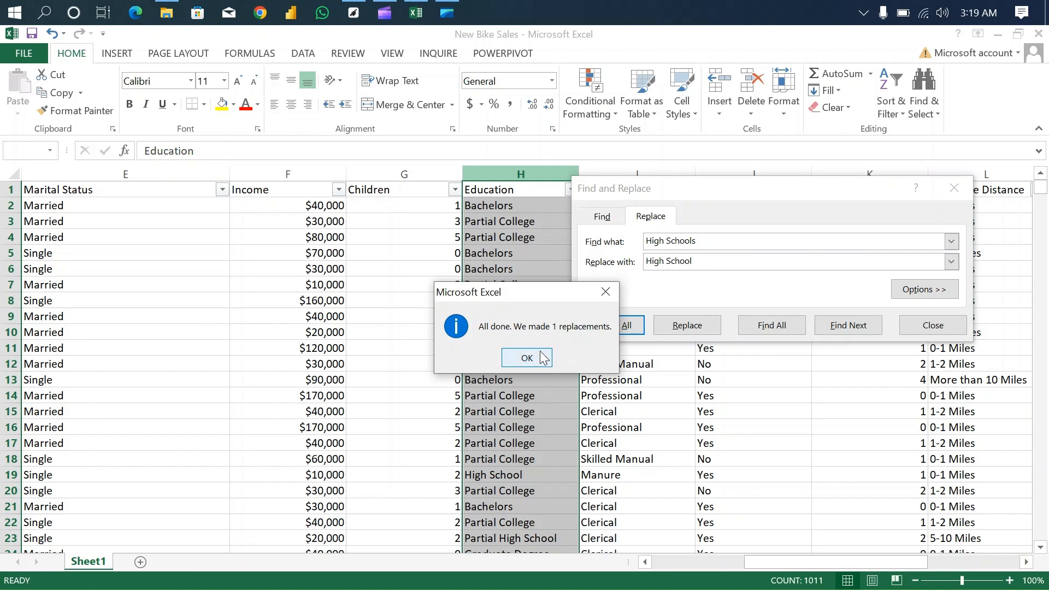
pyautogui.click(516, 358)
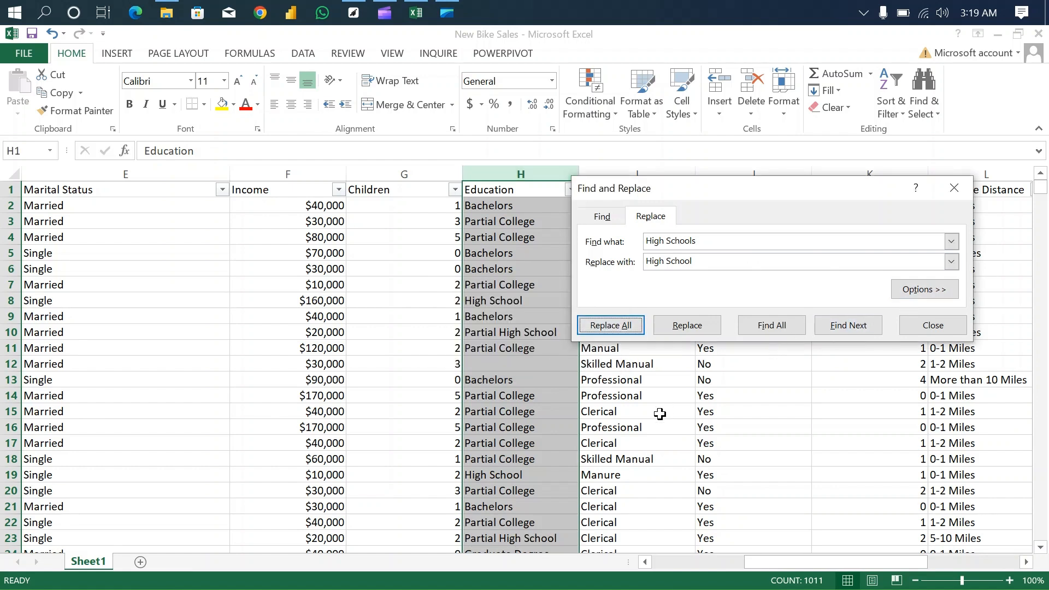
pyautogui.click(952, 188)
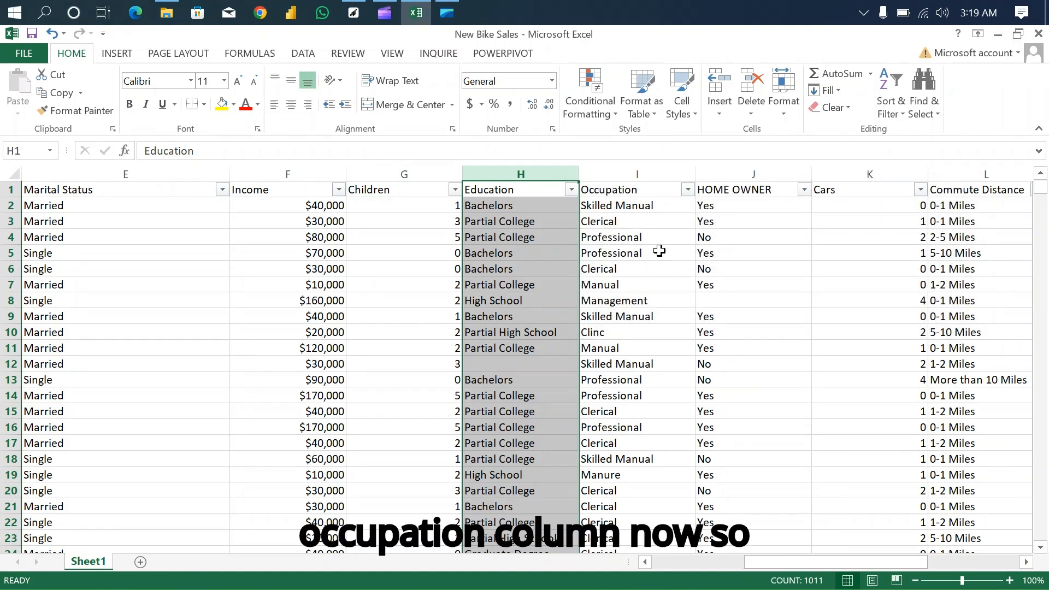
# - Review the distinct values in the Occupation column for invalid job names without applying a filter
pyautogui.click(687, 190)
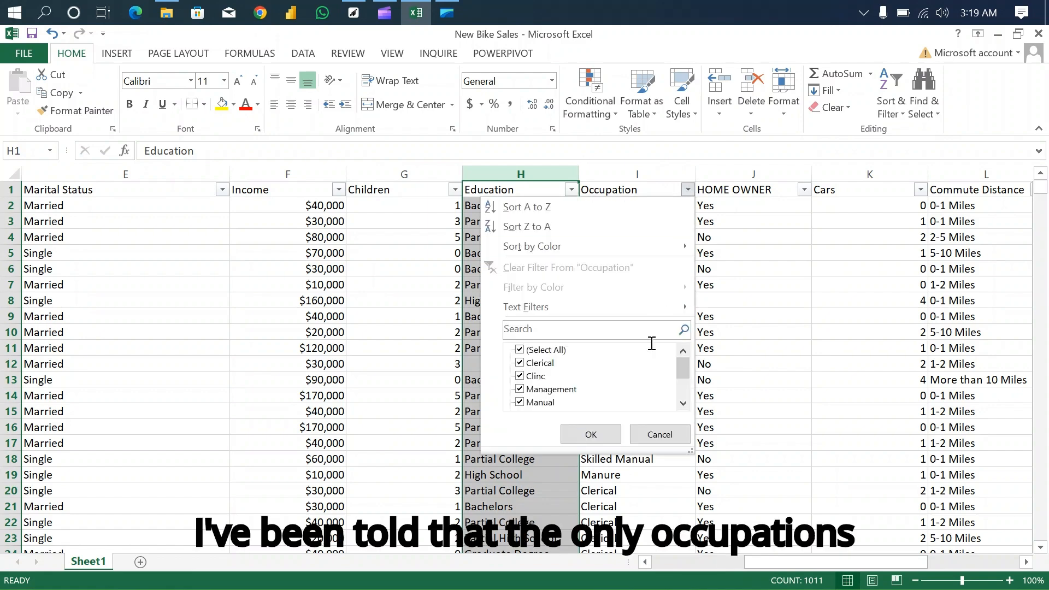
pyautogui.click(684, 405)
pyautogui.click(684, 404)
pyautogui.click(684, 404)
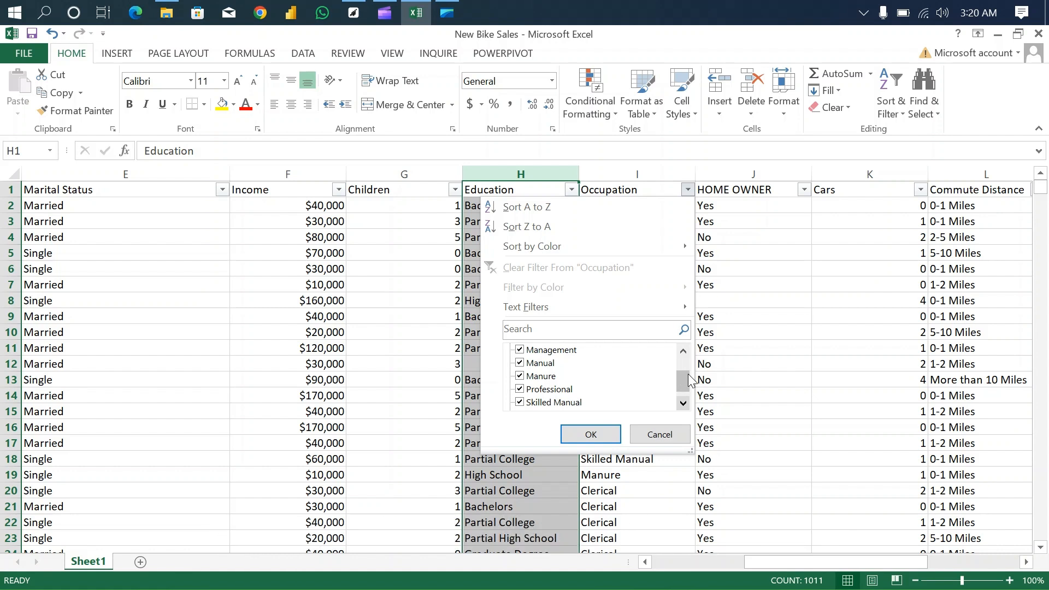
pyautogui.click(684, 352)
pyautogui.click(684, 353)
pyautogui.click(684, 353)
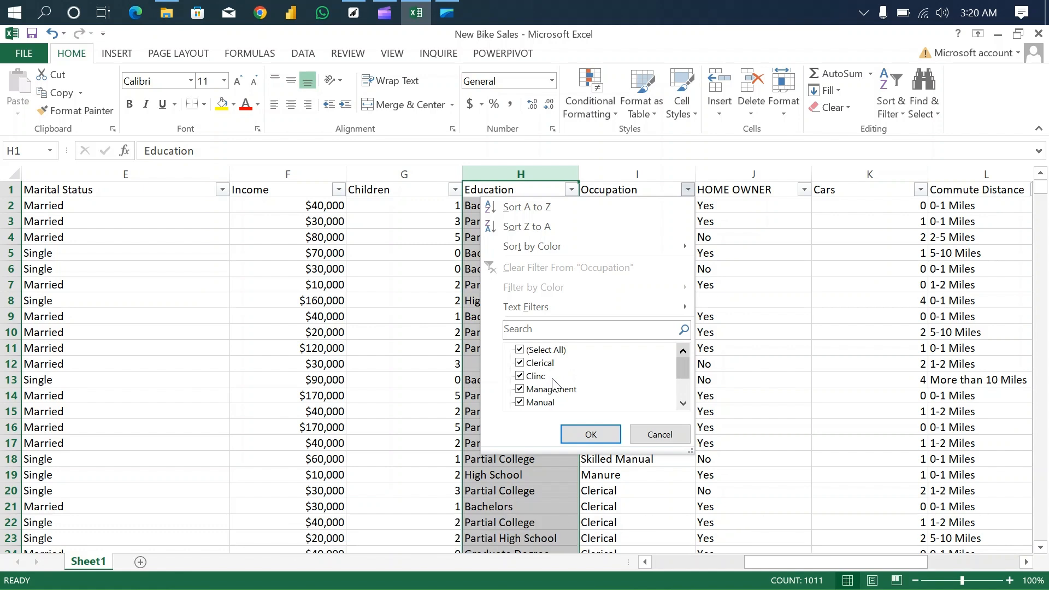
pyautogui.click(664, 435)
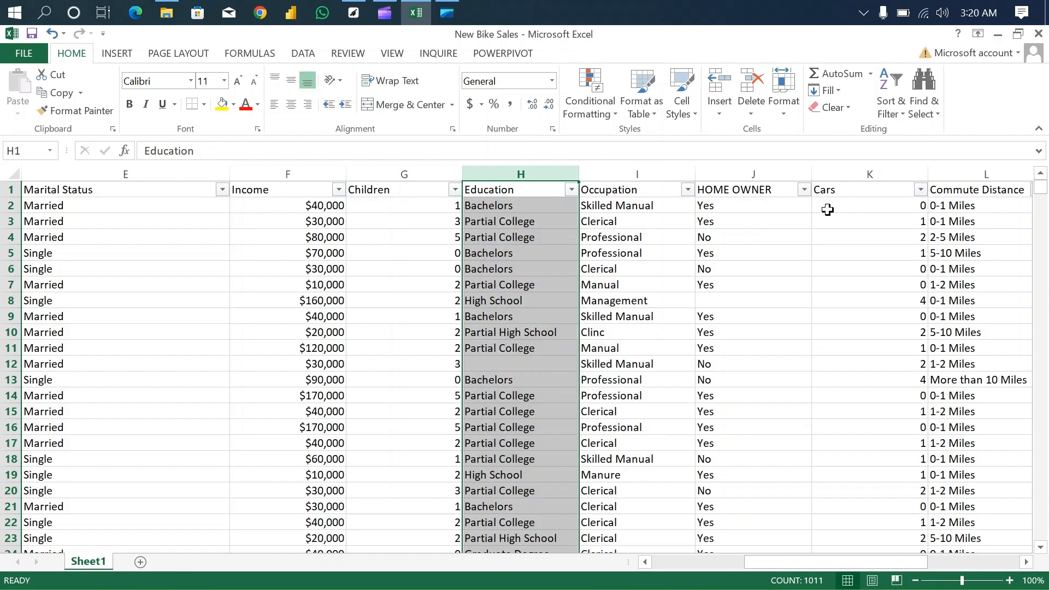
# - Replace every Clinc in the Occupation column with Clerical
pyautogui.click(923, 107)
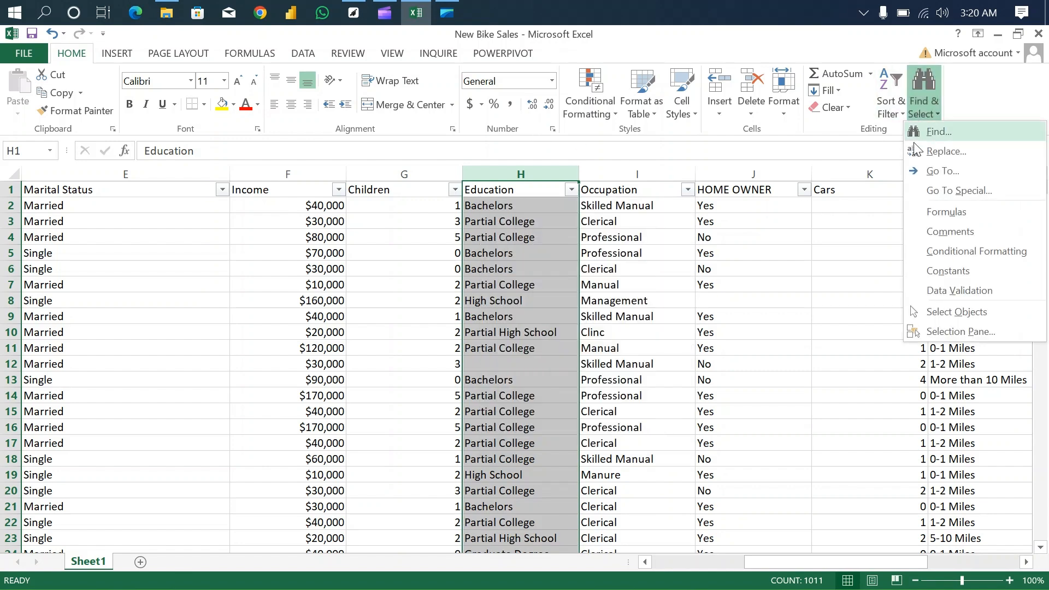
pyautogui.click(954, 153)
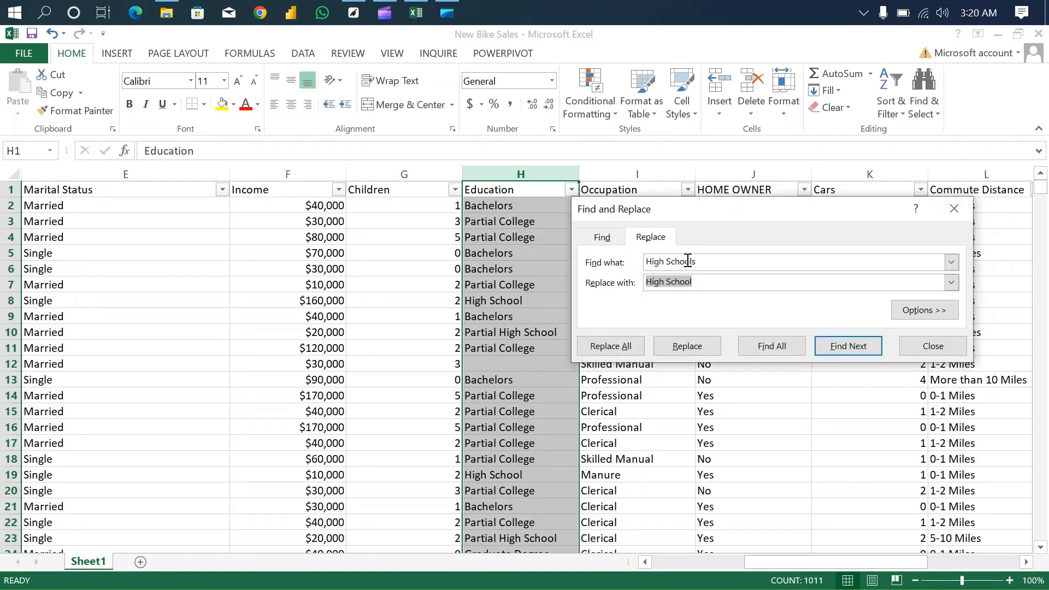
pyautogui.click(717, 262)
pyautogui.press('BackSpace')
pyautogui.press('BackSpace')
pyautogui.press('BackSpace')
pyautogui.press('BackSpace')
pyautogui.press('BackSpace')
pyautogui.press('BackSpace')
pyautogui.press('BackSpace')
pyautogui.press('BackSpace')
pyautogui.press('BackSpace')
pyautogui.press('BackSpace')
pyautogui.press('BackSpace')
pyautogui.write('Clinc')
pyautogui.press('Tab')
pyautogui.write('Clerical')
pyautogui.click(611, 347)
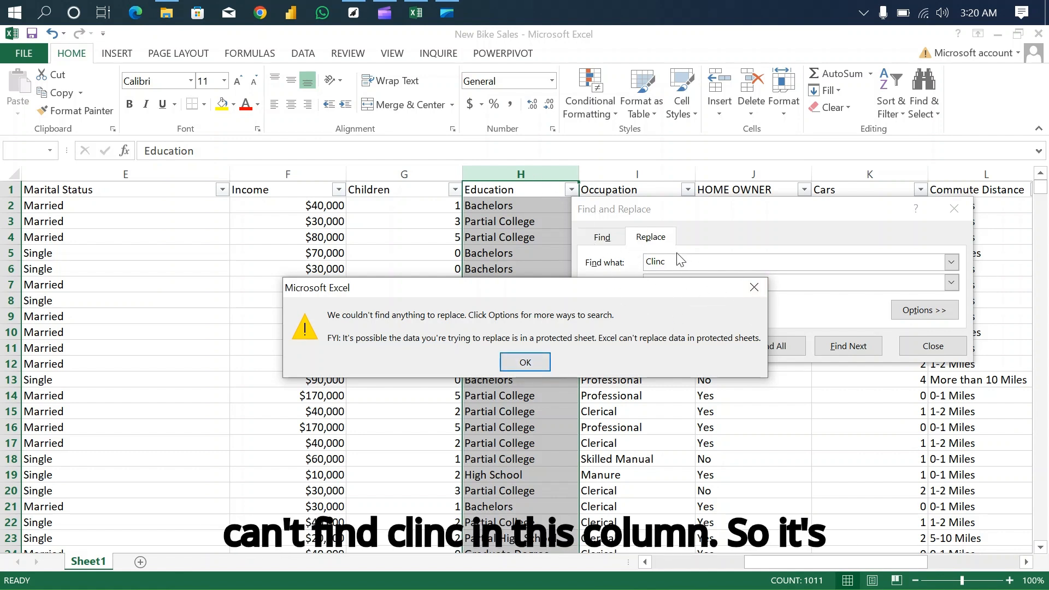
pyautogui.click(527, 362)
pyautogui.click(628, 170)
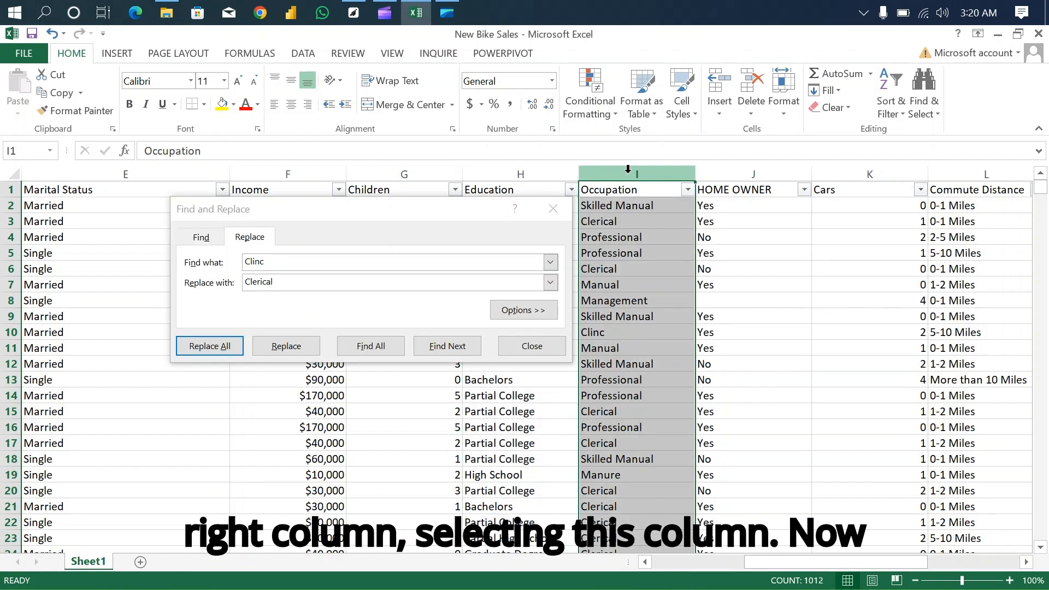
pyautogui.click(209, 350)
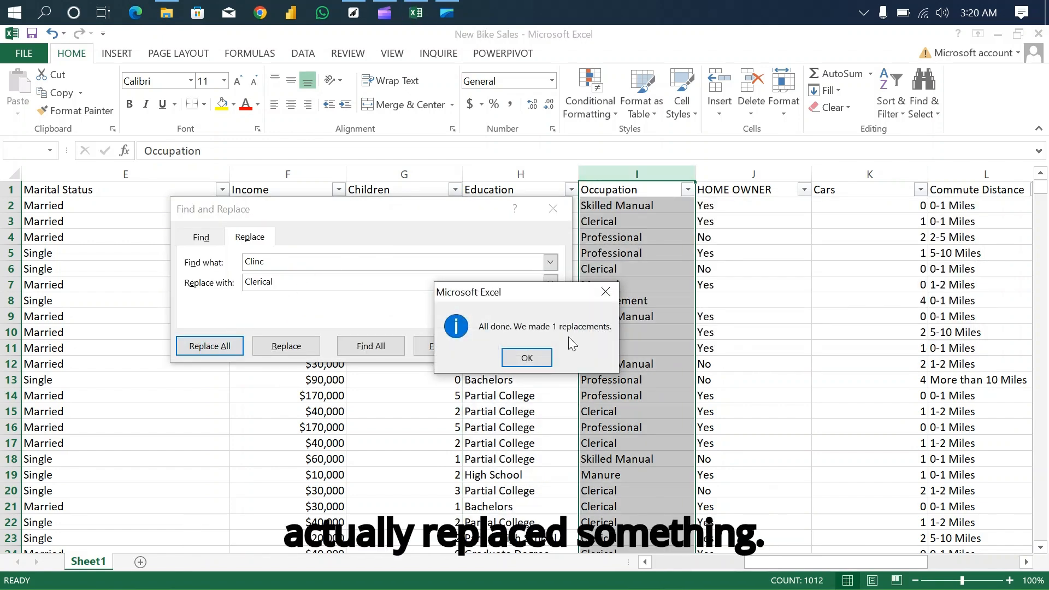
pyautogui.click(526, 356)
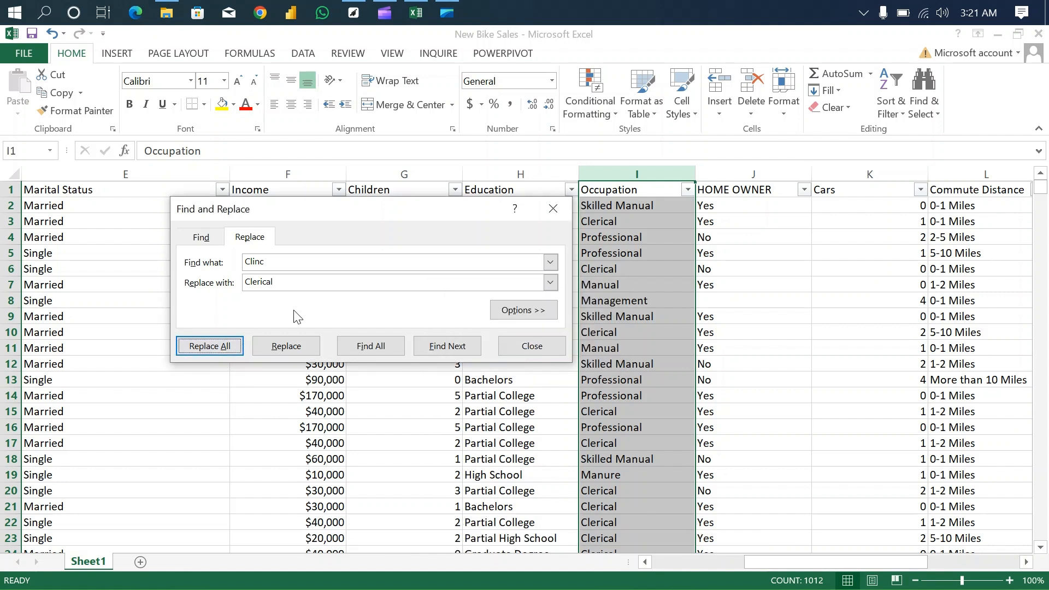
# - Replace every Manure in the Occupation column with Manual and leave Find and Replace
pyautogui.click(291, 262)
pyautogui.press('BackSpace')
pyautogui.press('BackSpace')
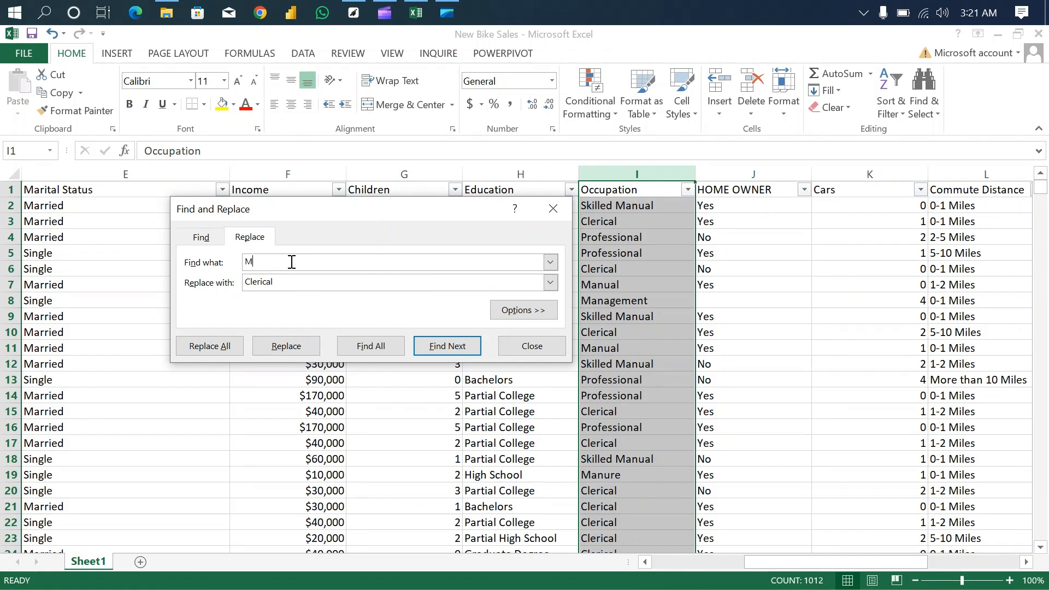
pyautogui.write('Manure')
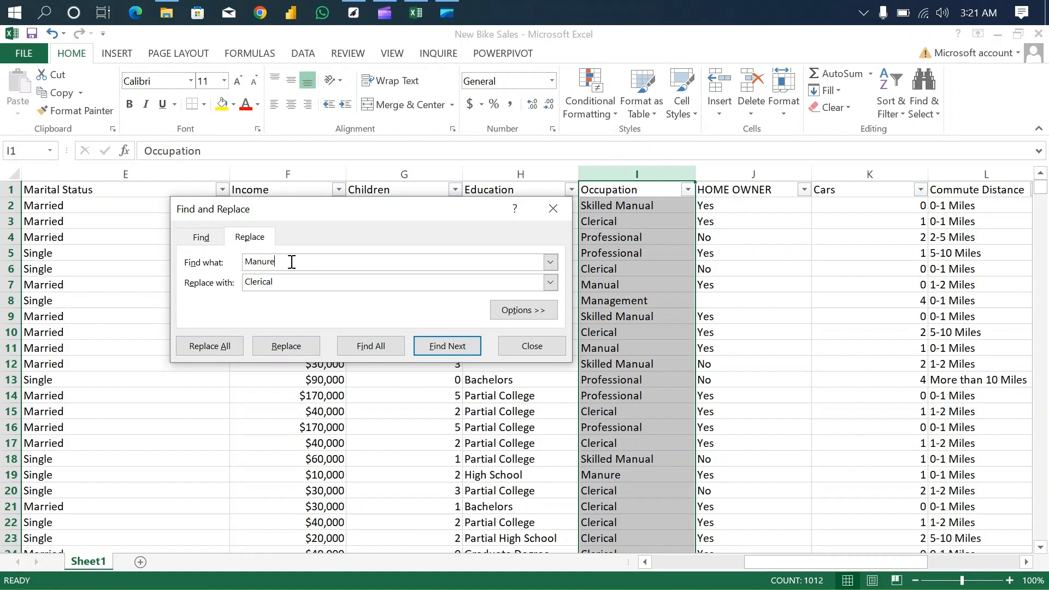
pyautogui.press('Tab')
pyautogui.write('Manua')
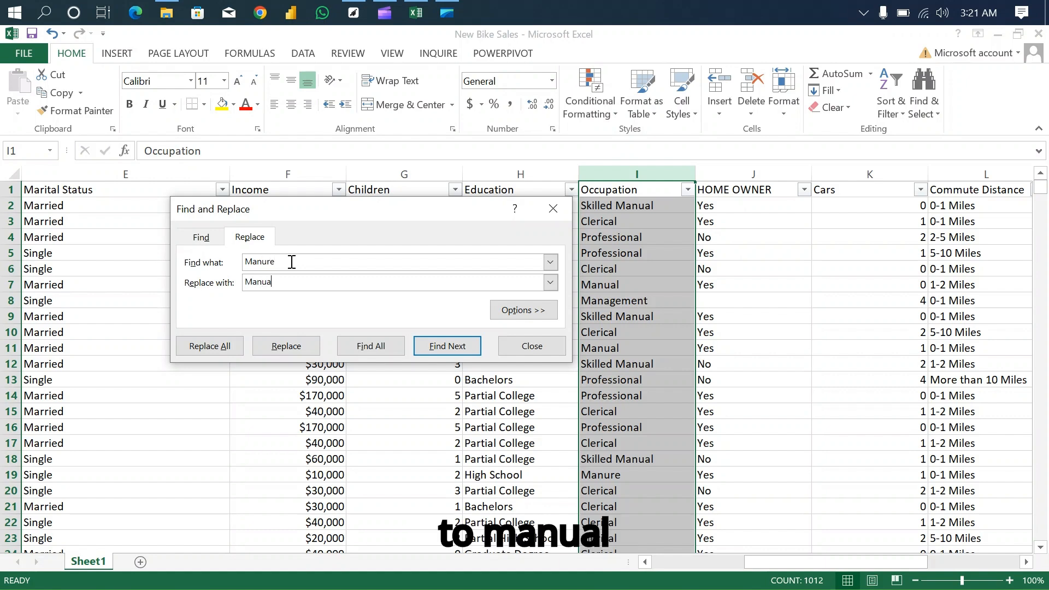
pyautogui.write('l')
pyautogui.click(214, 351)
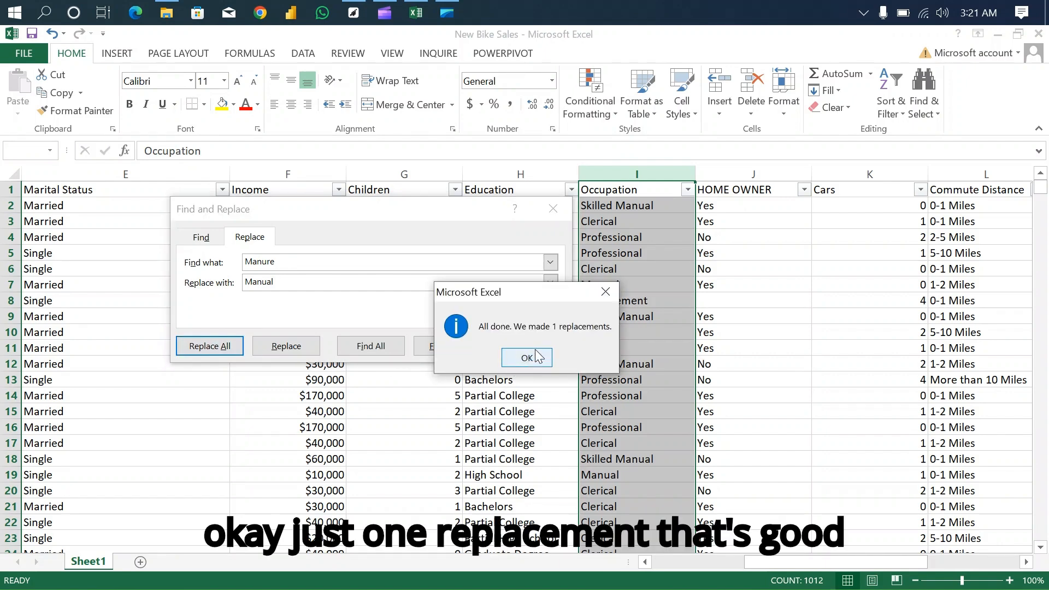
pyautogui.click(536, 356)
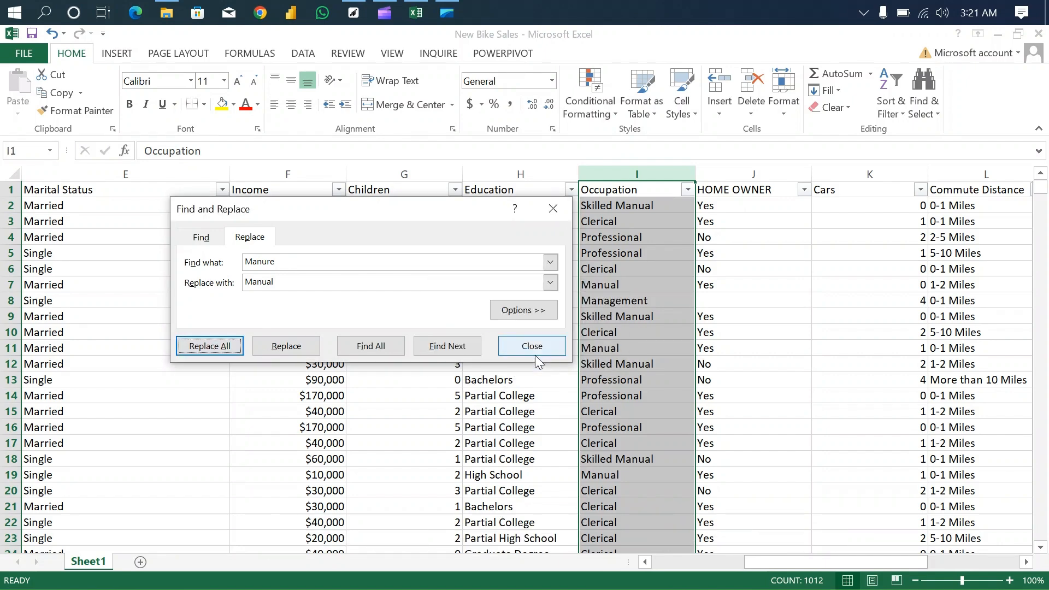
pyautogui.click(553, 209)
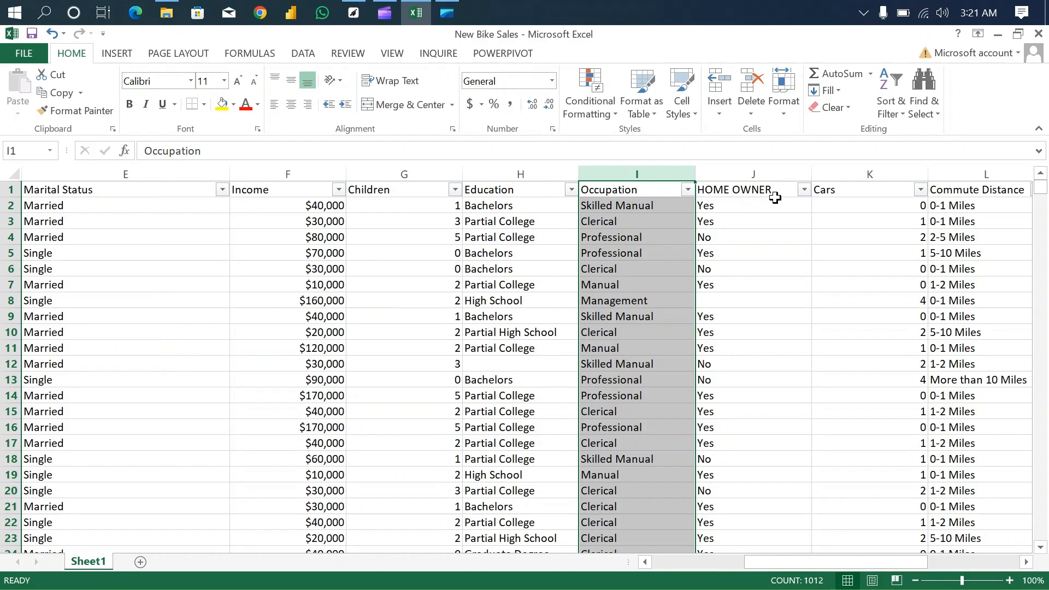
# - Review the distinct values in the HOME OWNER and Commute Distance columns for errors without filtering any rows
pyautogui.click(803, 189)
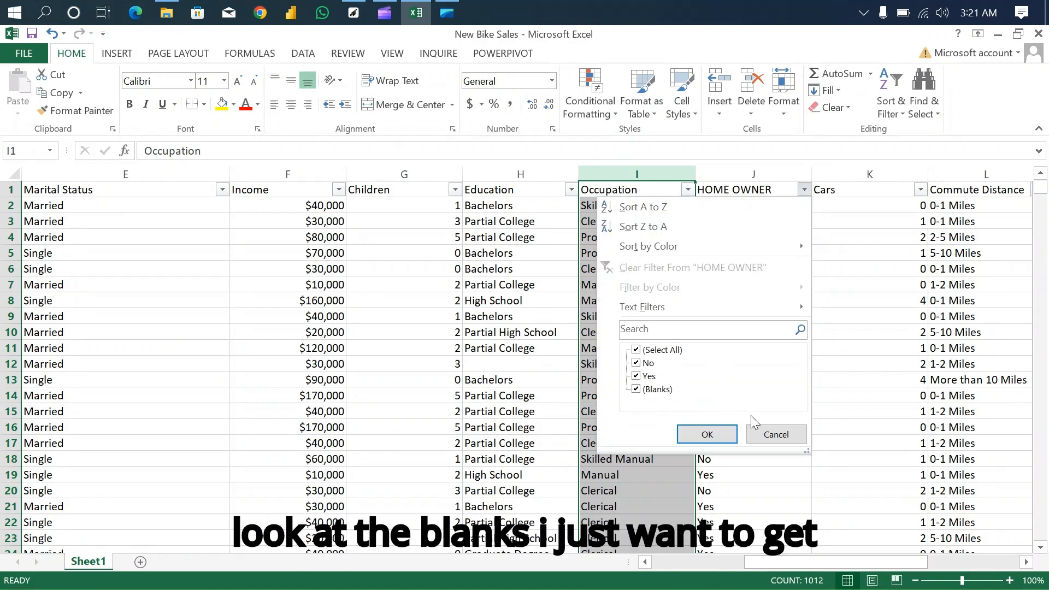
pyautogui.click(717, 435)
pyautogui.moveTo(824, 565); pyautogui.dragTo(862, 559)
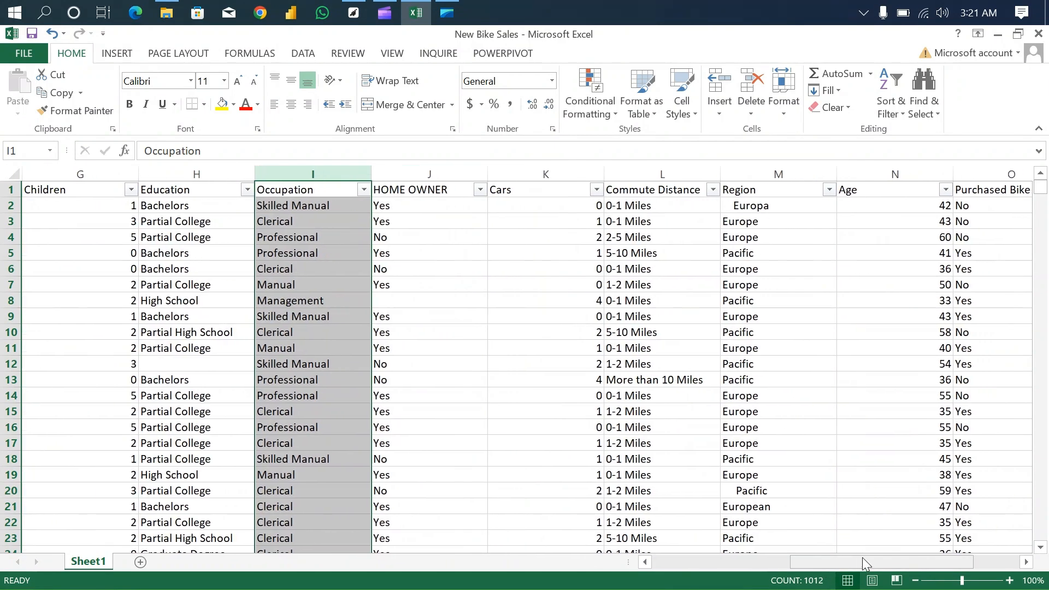
pyautogui.click(711, 190)
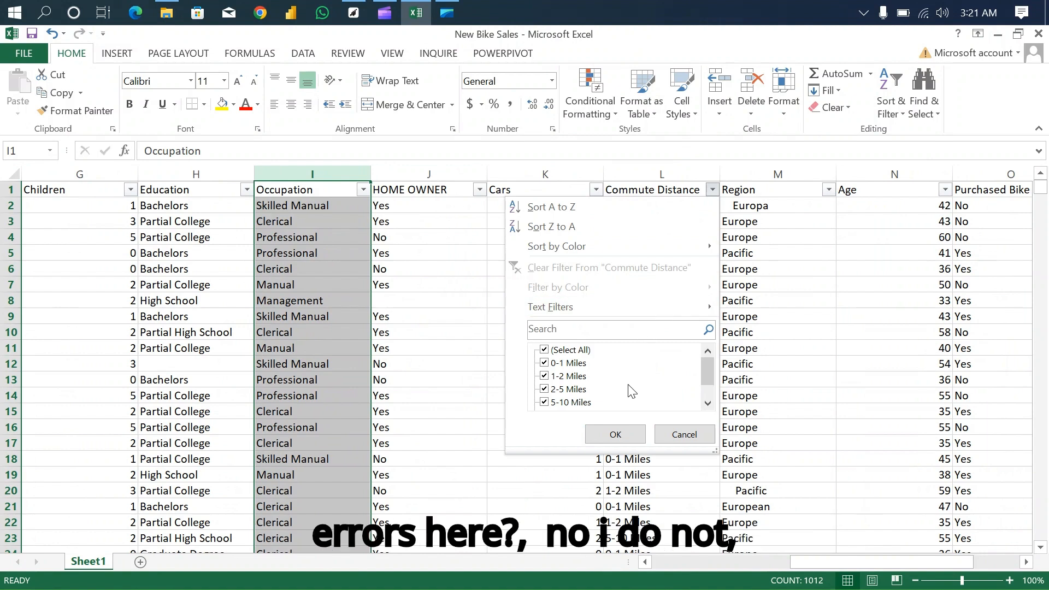
pyautogui.moveTo(706, 375); pyautogui.dragTo(708, 391)
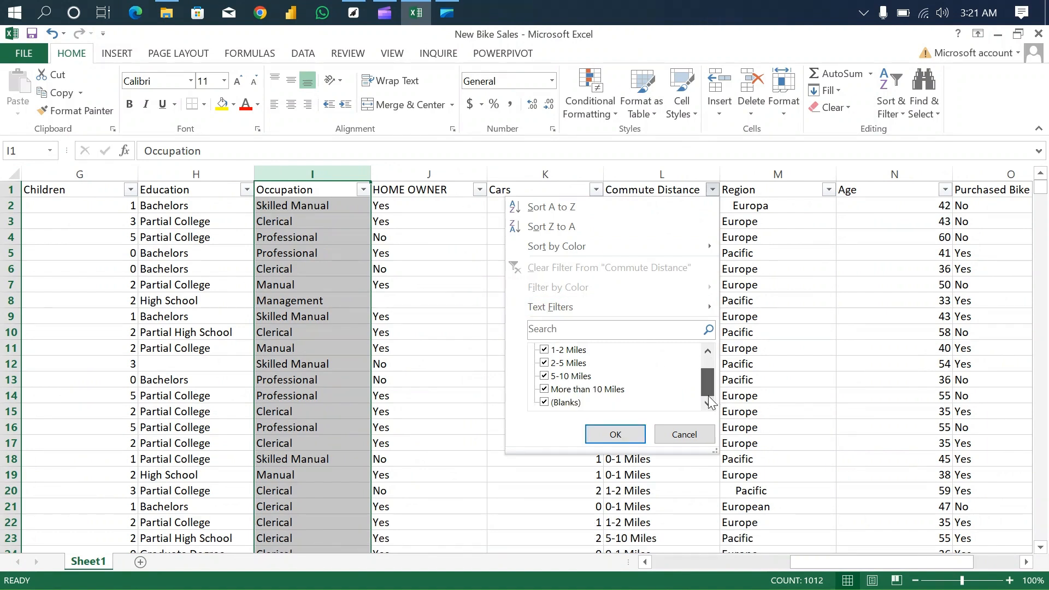
pyautogui.click(630, 435)
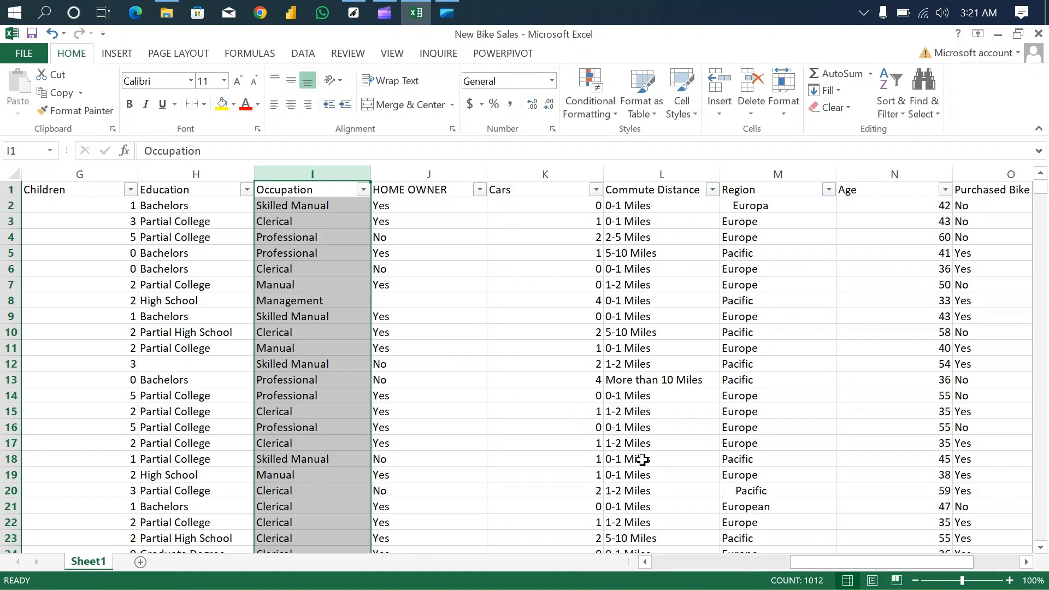
# - Insert an empty column between the Region and Age columns
pyautogui.moveTo(810, 558); pyautogui.dragTo(840, 563)
pyautogui.click(671, 168)
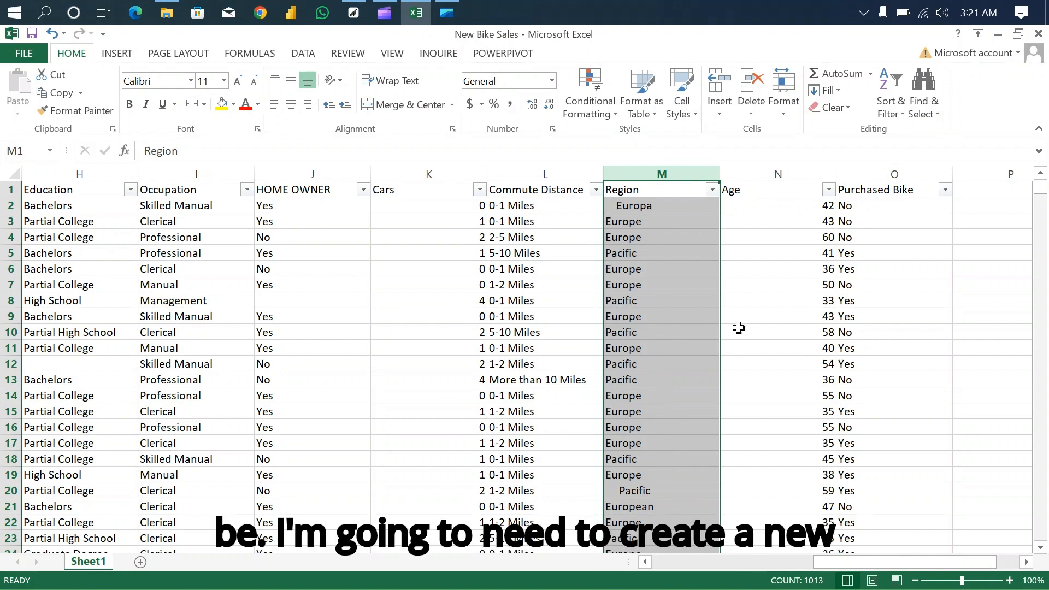
pyautogui.click(779, 174)
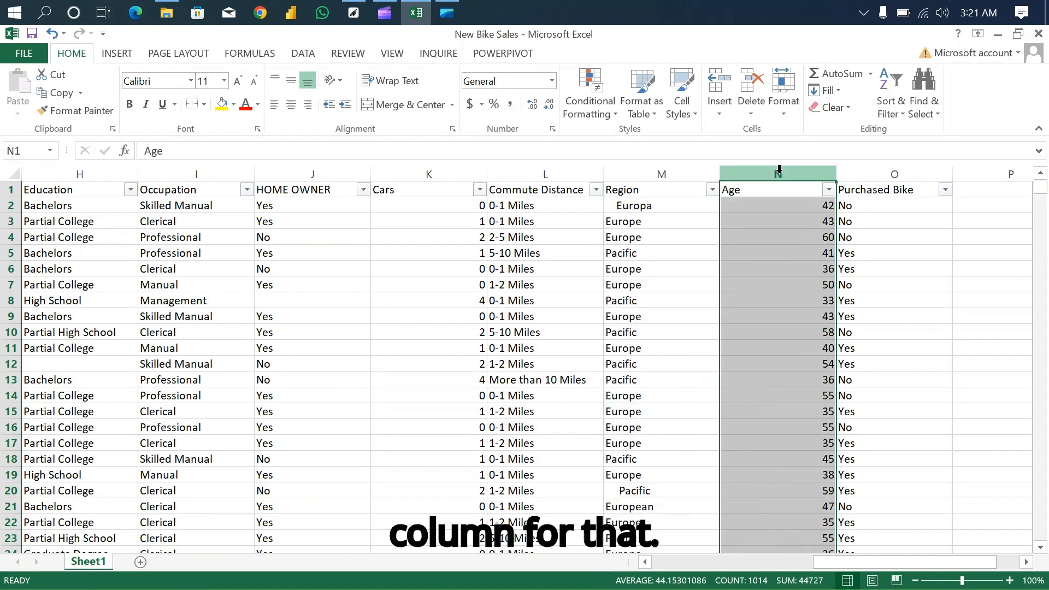
pyautogui.rightClick(778, 174)
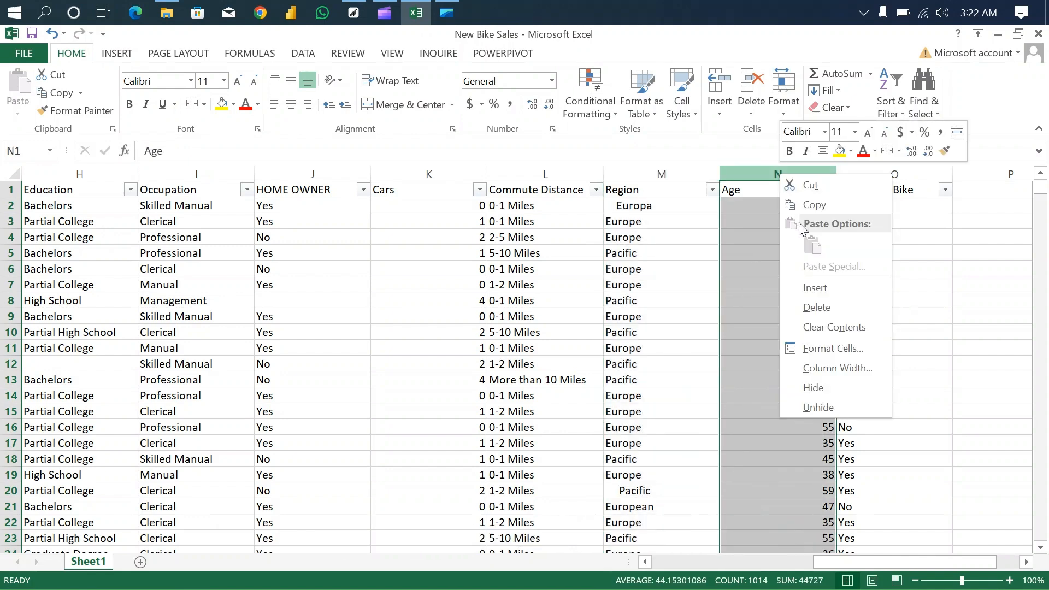
pyautogui.click(837, 290)
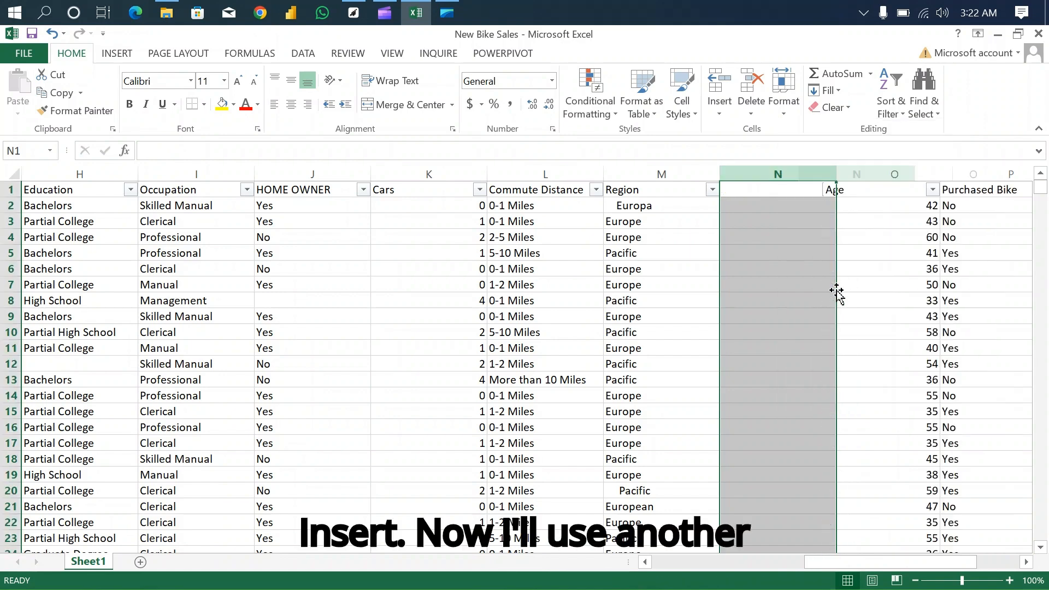
# - Enter the formula =TRIM(M1) in cell N1 to strip extra spaces from the Region header text
pyautogui.click(767, 189)
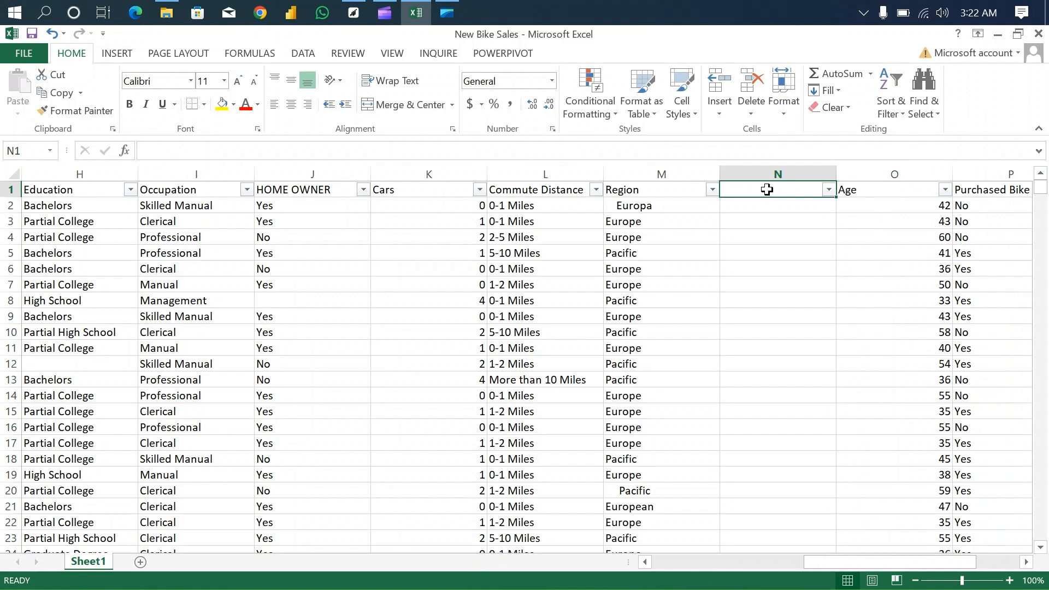
pyautogui.write('=')
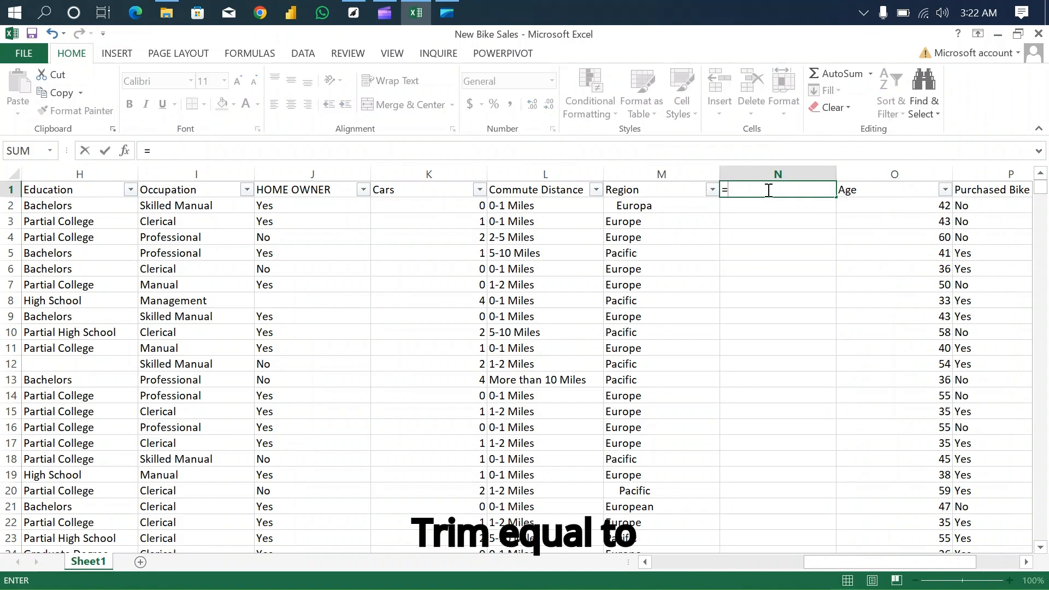
pyautogui.write('trim')
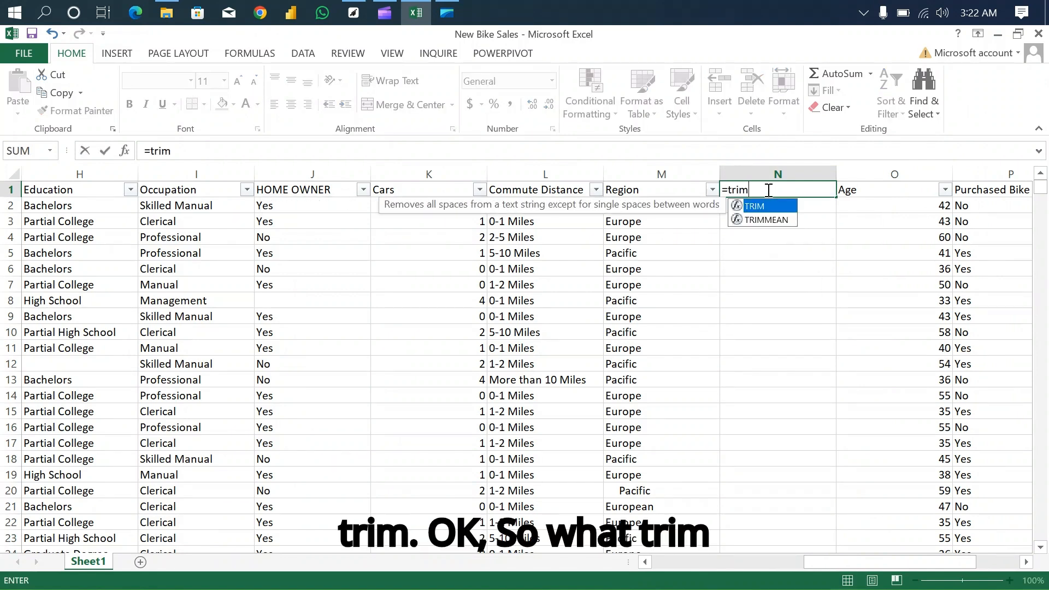
pyautogui.doubleClick(757, 206)
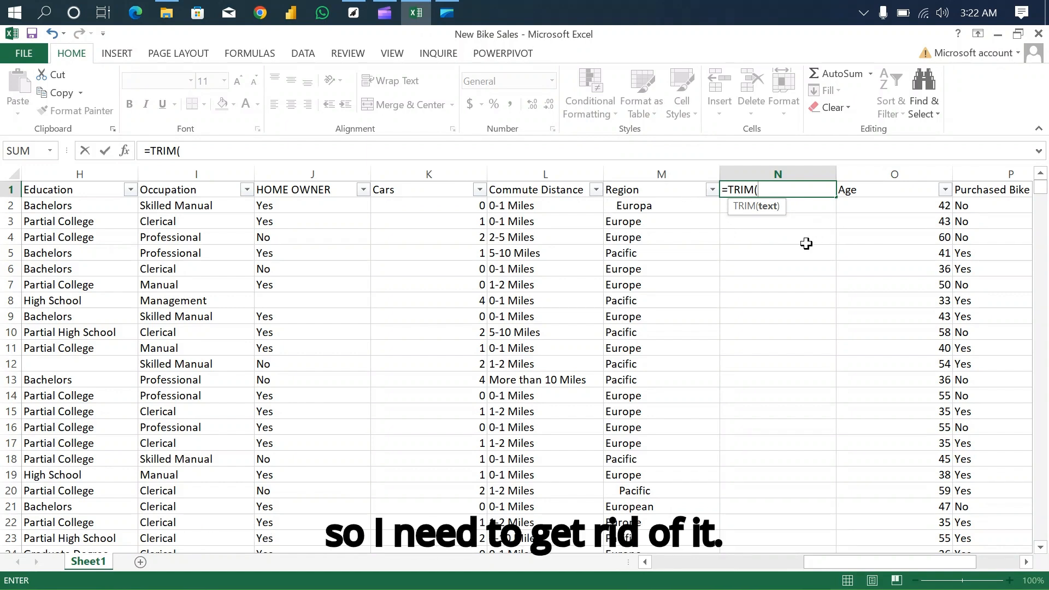
pyautogui.click(629, 189)
pyautogui.write(')')
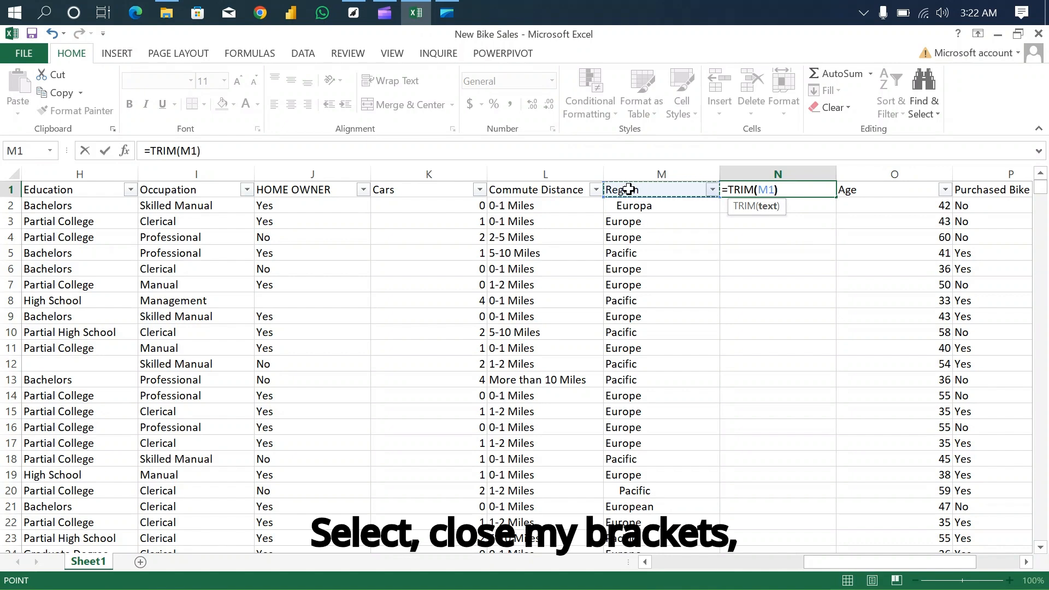
pyautogui.press('Return')
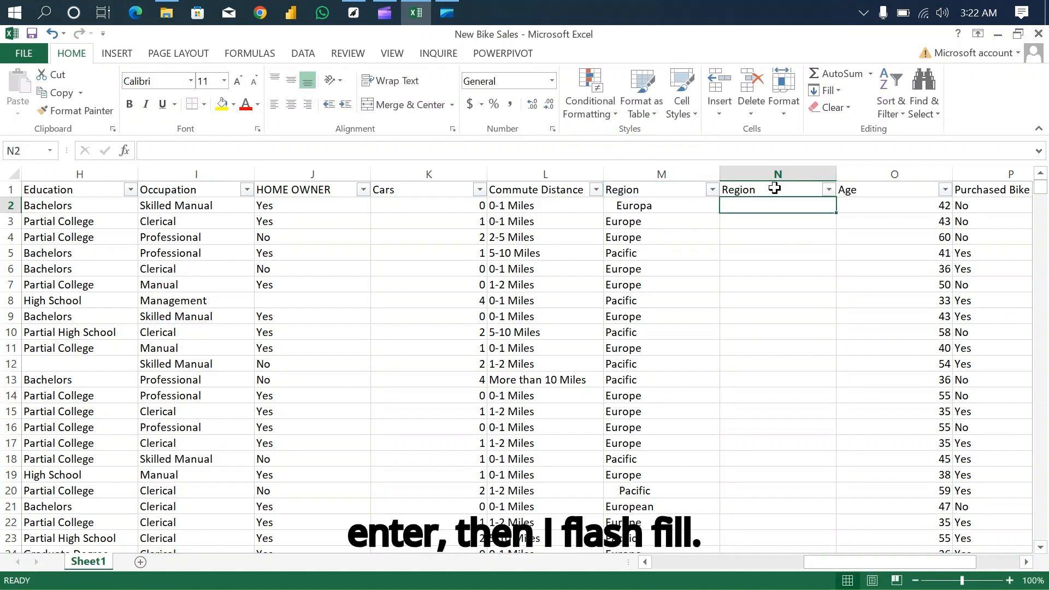
# - Fill the TRIM formula from N1 down the whole column and check the trimmed regions
pyautogui.click(774, 188)
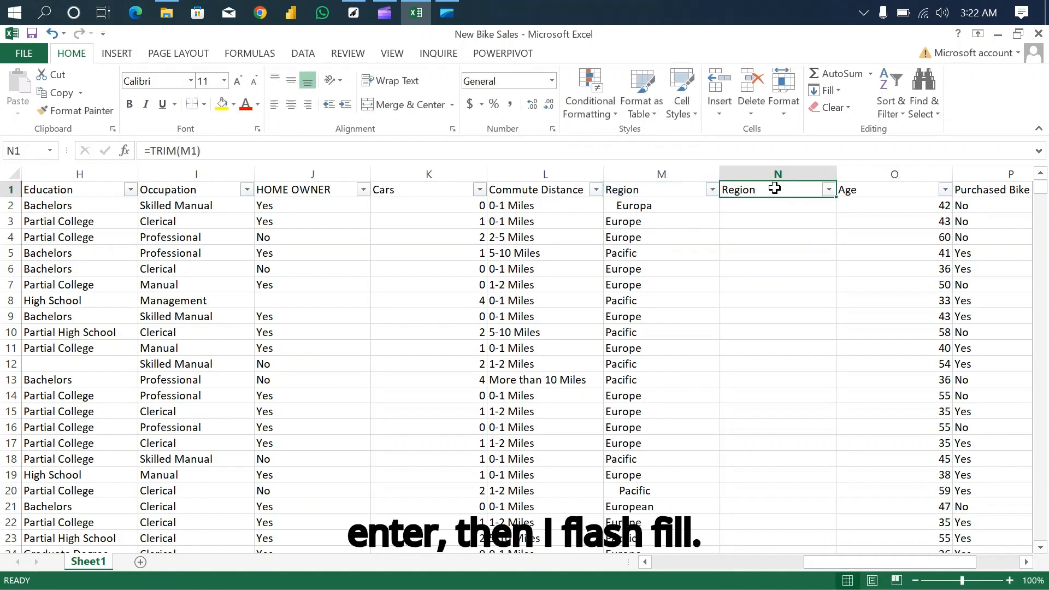
pyautogui.doubleClick(838, 198)
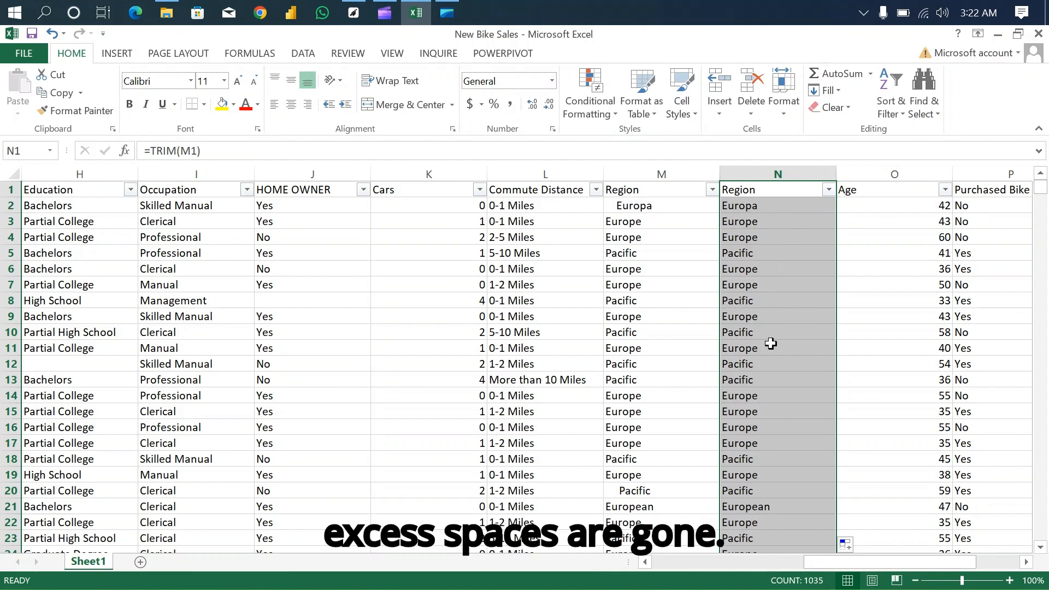
pyautogui.scroll(-2, 770, 347)
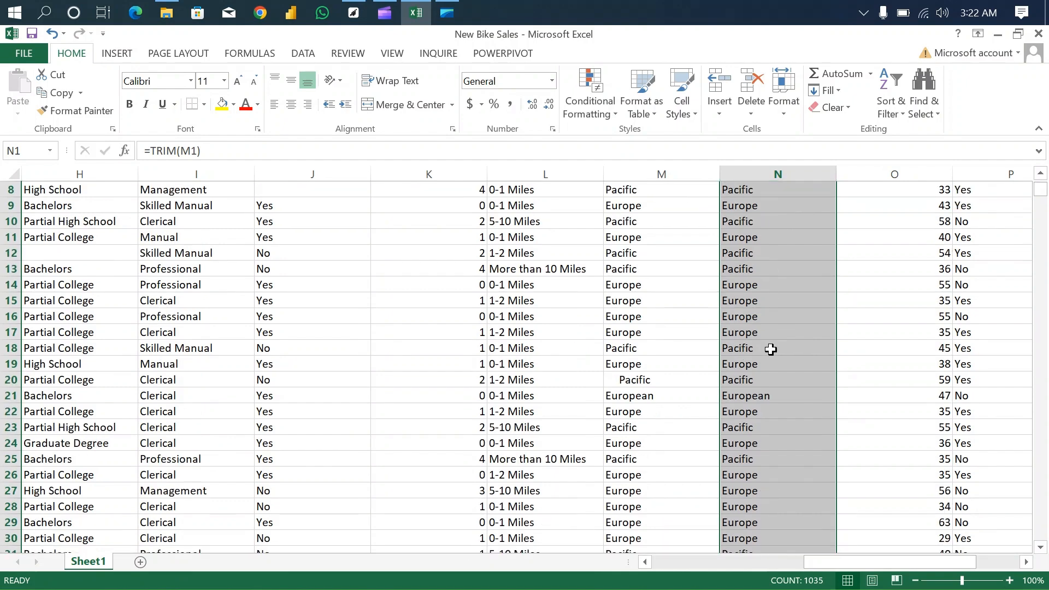
pyautogui.scroll(2, 768, 348)
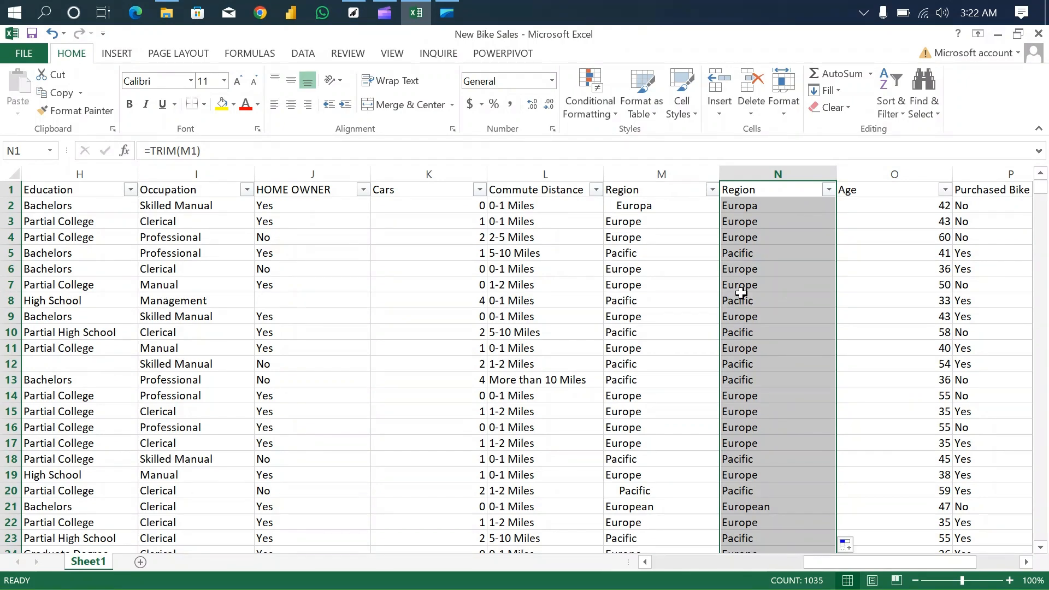
# - Copy the trimmed Region column N and paste it over itself as values only
pyautogui.rightClick(782, 173)
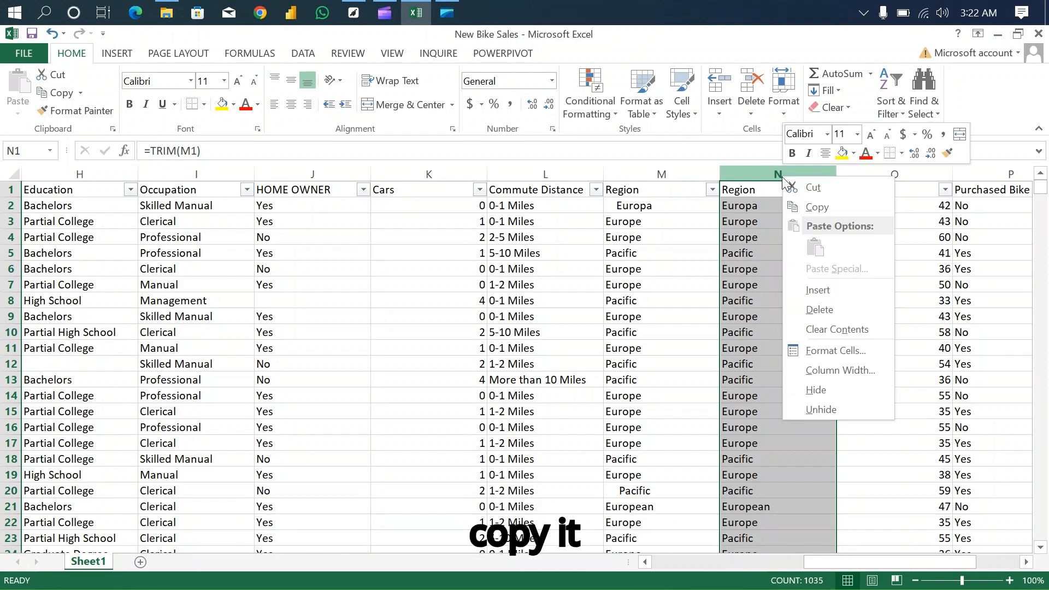
pyautogui.click(817, 207)
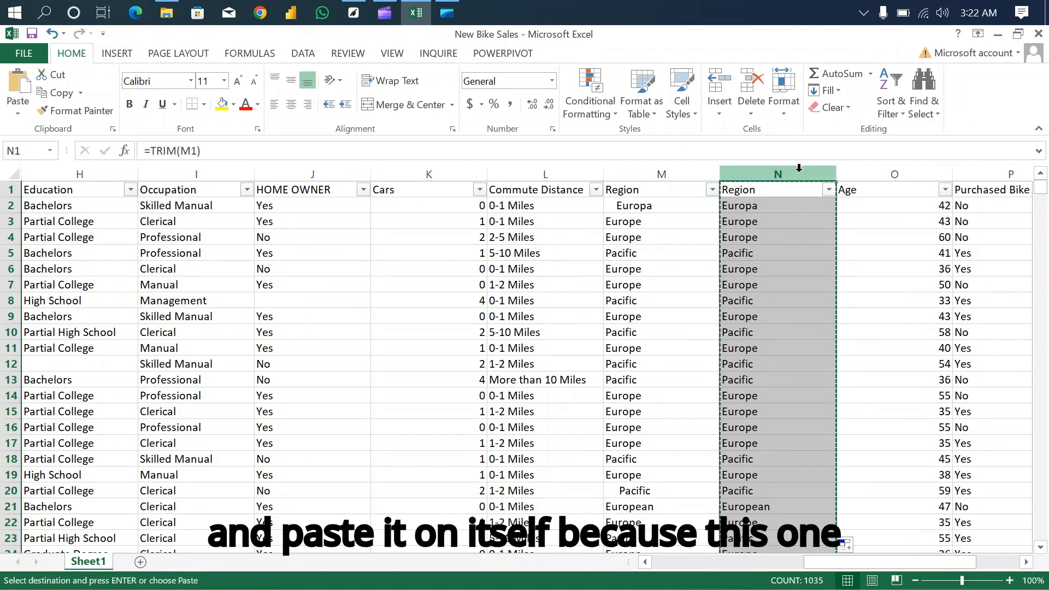
pyautogui.rightClick(799, 172)
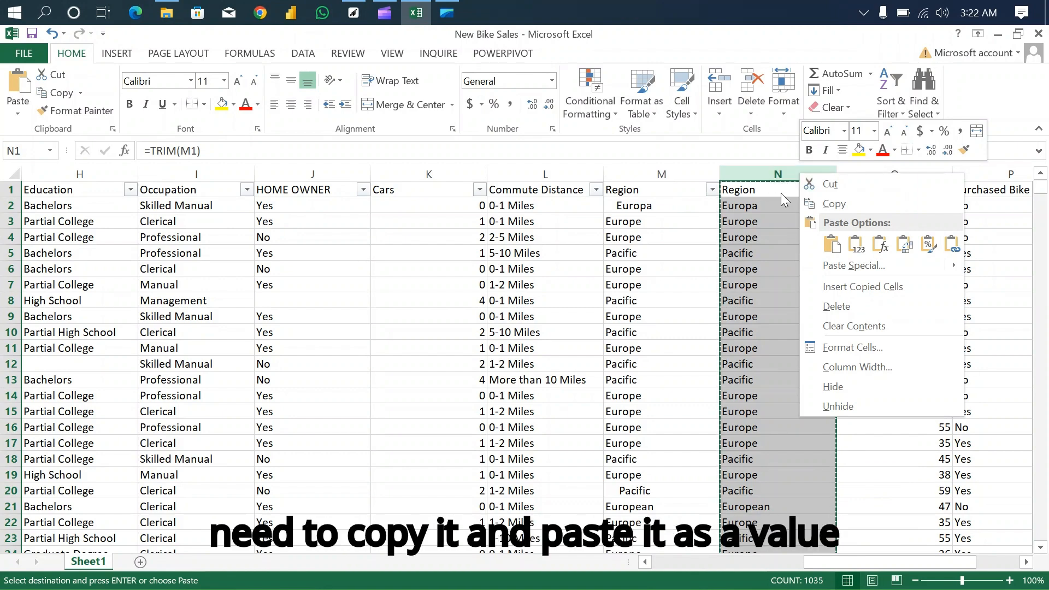
pyautogui.click(856, 246)
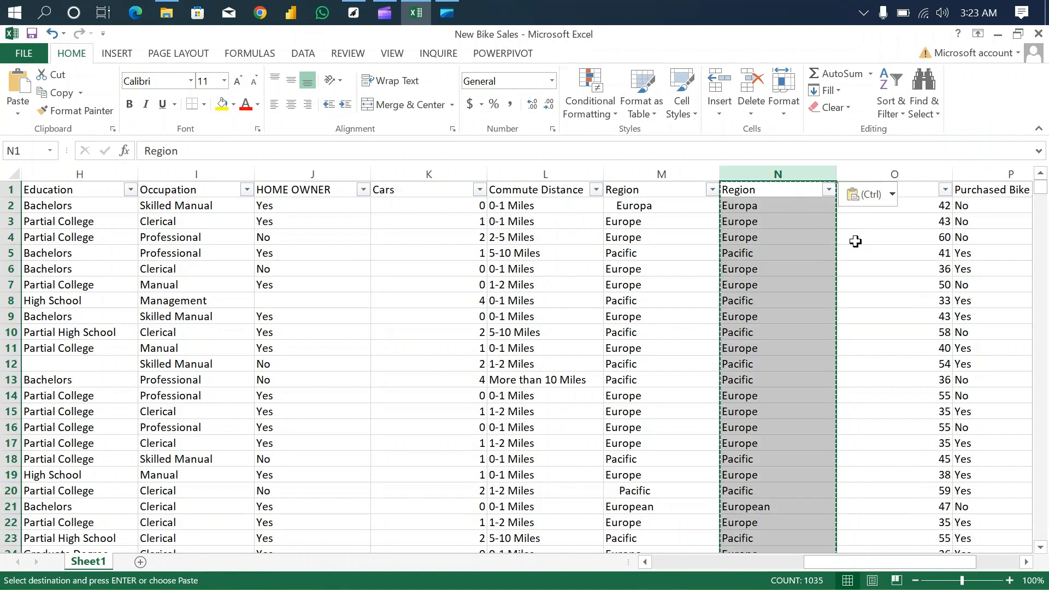
# - Delete the original untrimmed Region column M
pyautogui.click(678, 175)
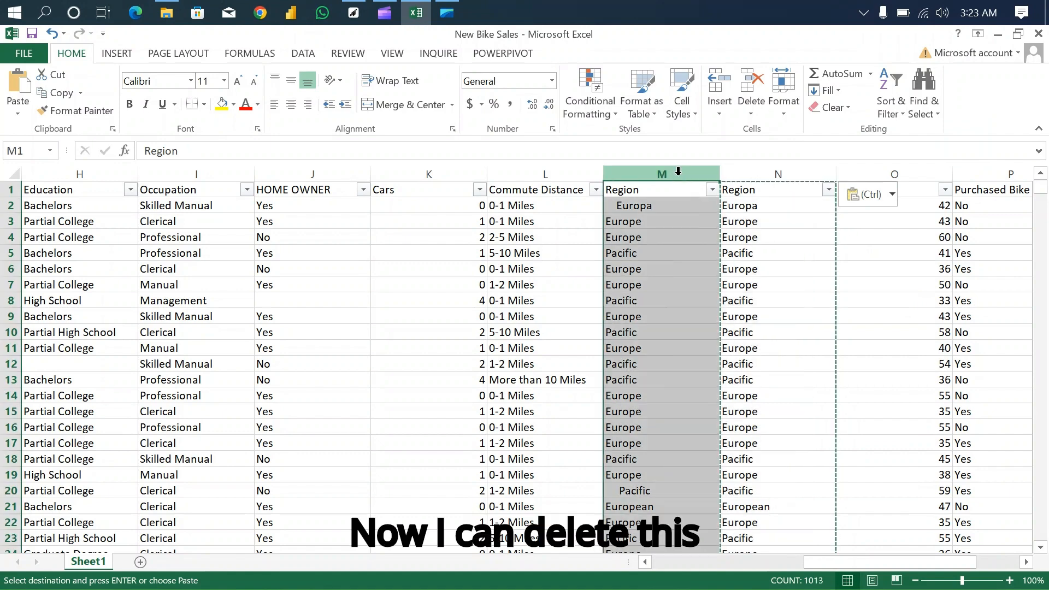
pyautogui.rightClick(677, 175)
pyautogui.click(734, 313)
pyautogui.click(764, 311)
pyautogui.hotkey('ctrl', 'Down')
pyautogui.scroll(-2, 765, 310)
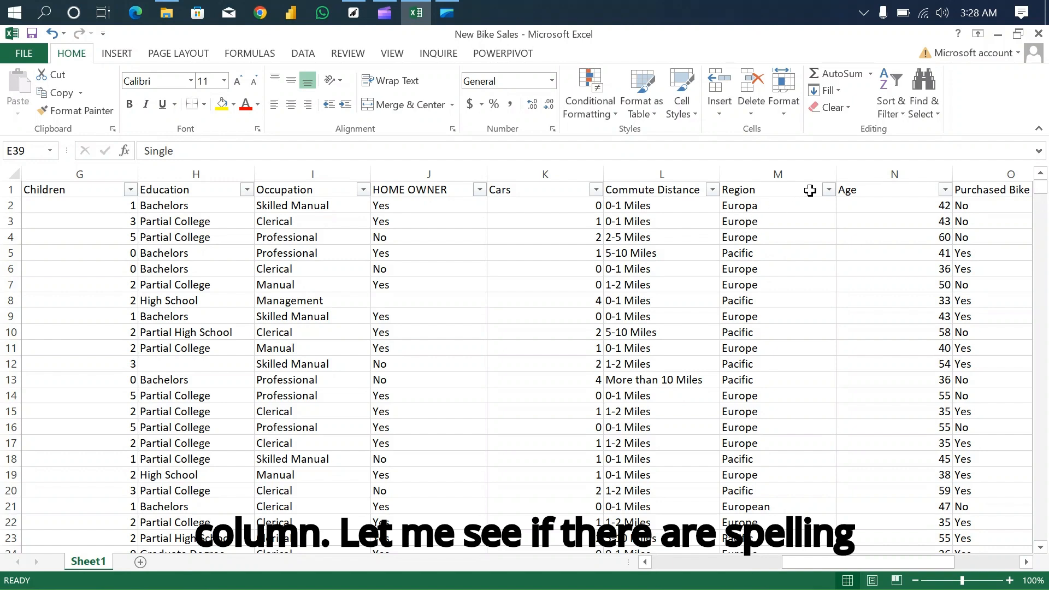
# - Review the distinct values in the trimmed Region column for misspelled region names without applying a filter
pyautogui.click(829, 190)
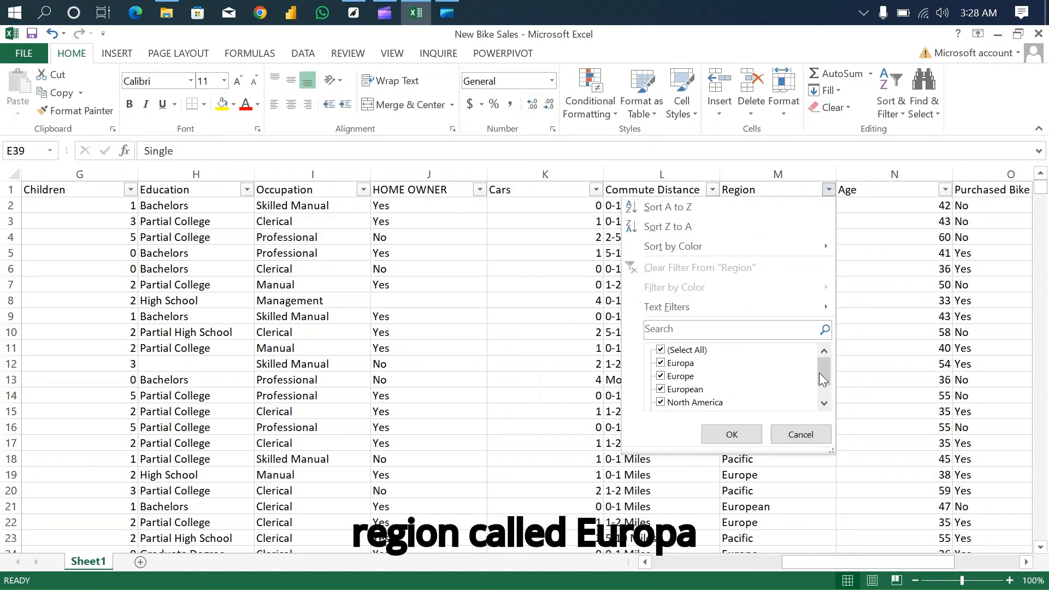
pyautogui.moveTo(824, 373); pyautogui.dragTo(824, 377)
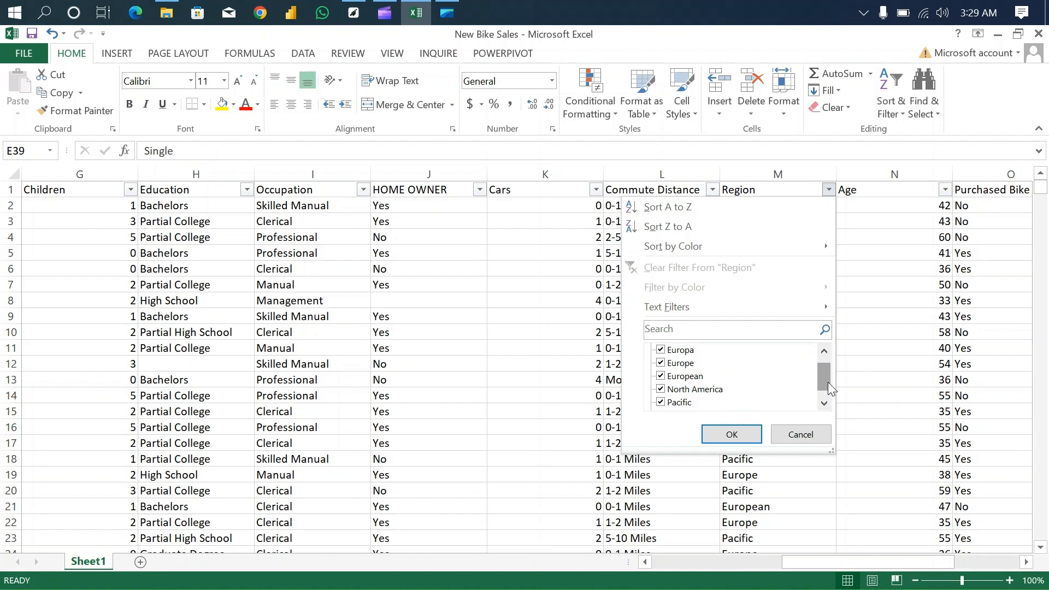
pyautogui.moveTo(824, 384); pyautogui.dragTo(824, 372)
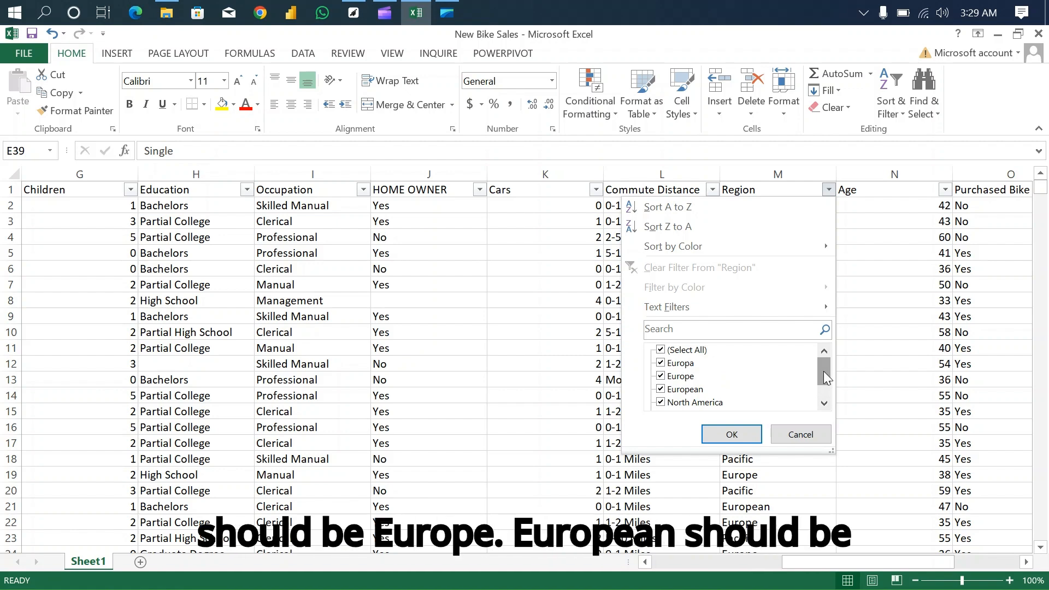
pyautogui.click(801, 434)
# - Replace every occurrence of Europa with Europe in the Region column
pyautogui.click(775, 163)
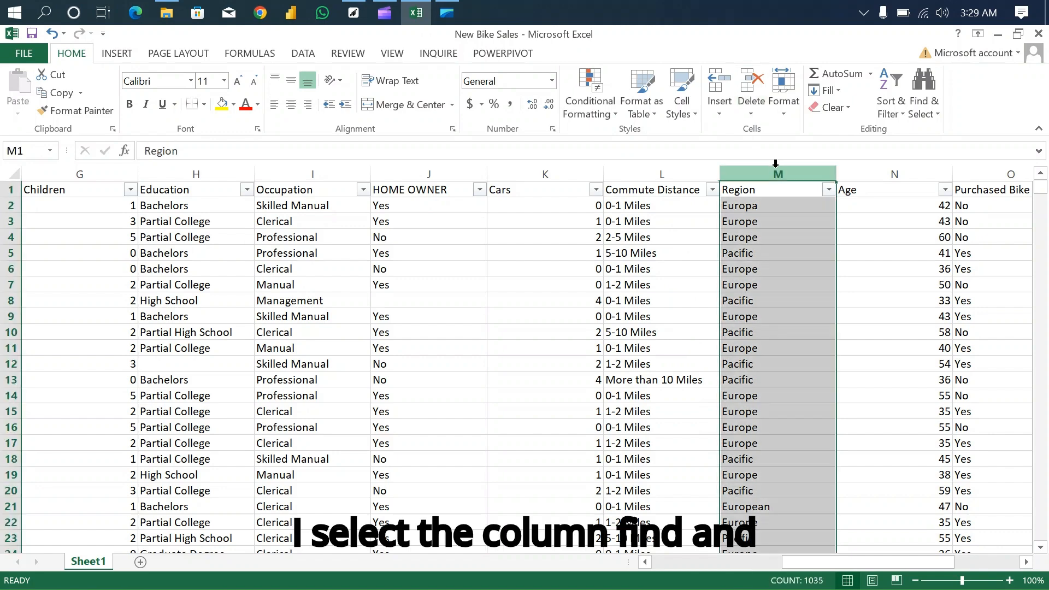
pyautogui.click(921, 103)
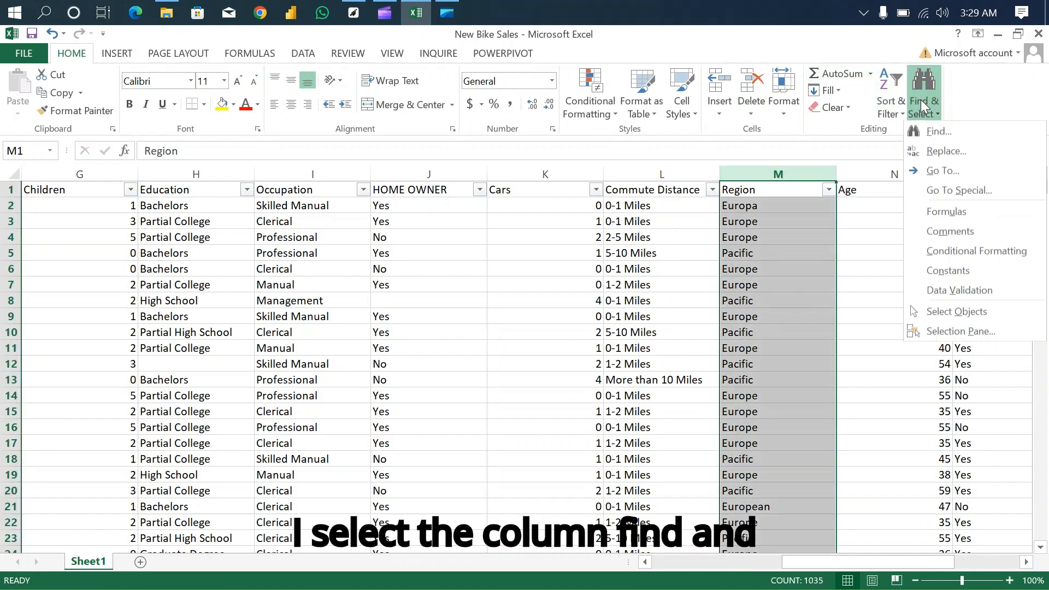
pyautogui.click(936, 153)
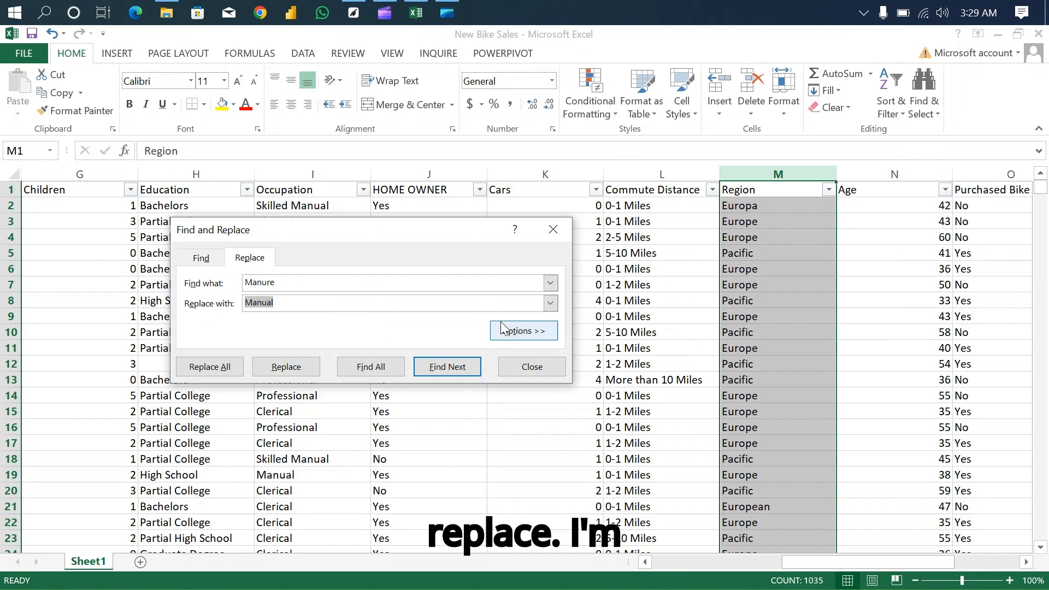
pyautogui.click(391, 277)
pyautogui.press('BackSpace')
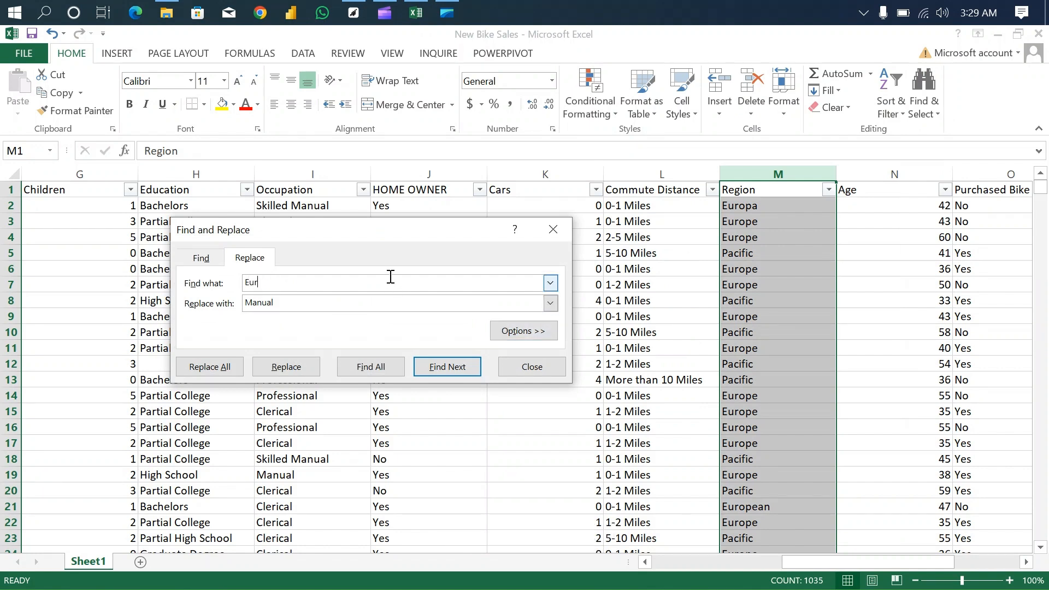
pyautogui.write('Europa')
pyautogui.press('Tab')
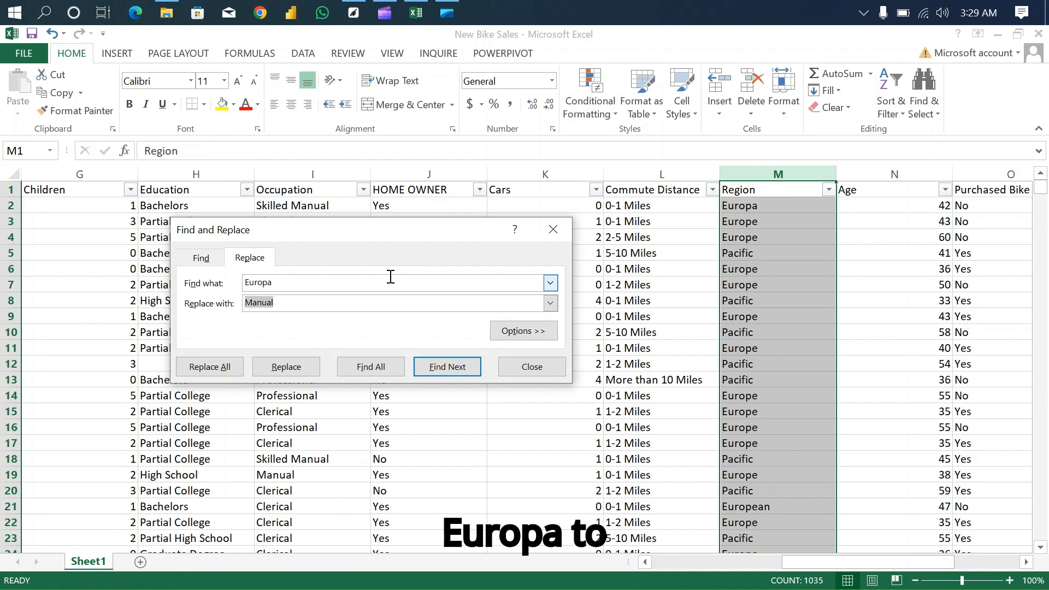
pyautogui.write('Europe')
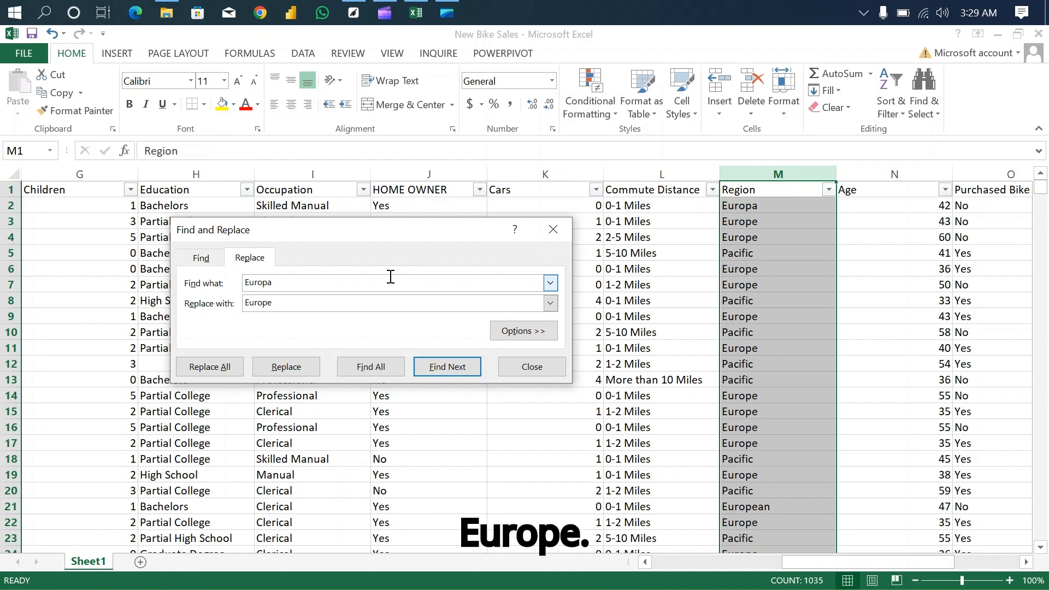
pyautogui.click(229, 368)
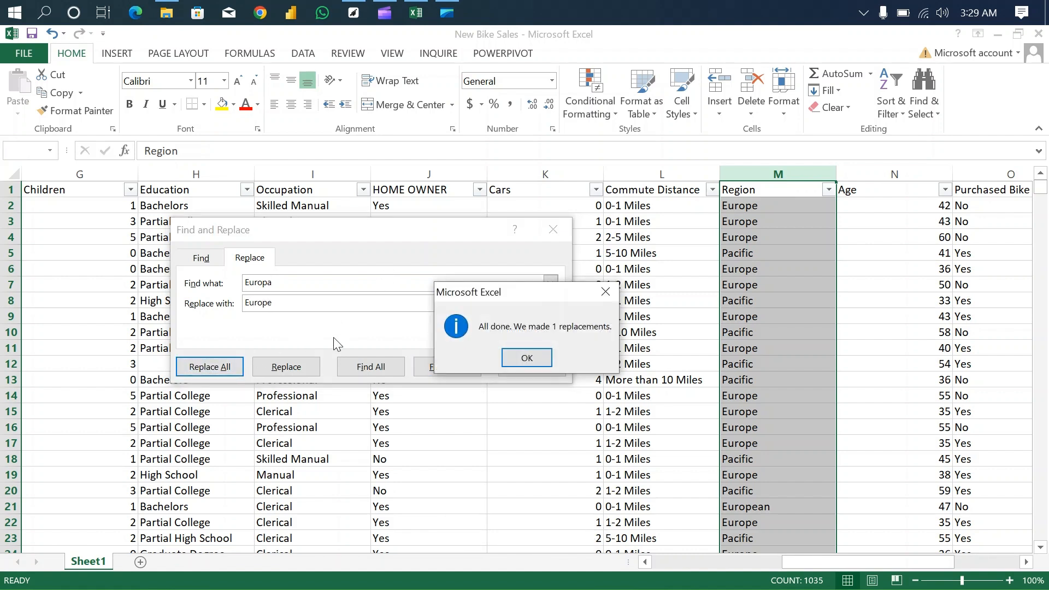
pyautogui.click(523, 353)
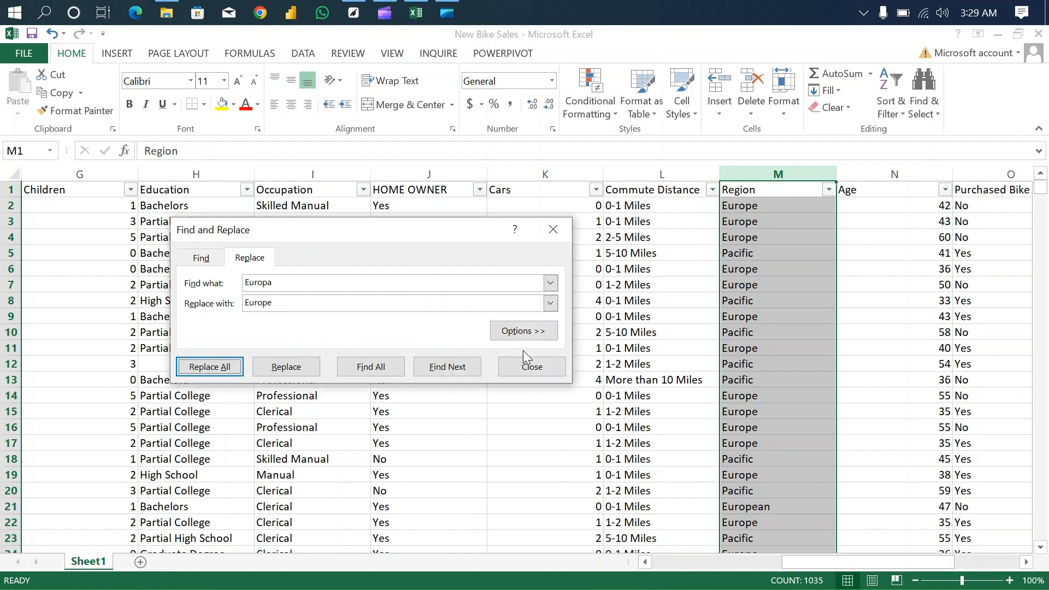
# - Replace every occurrence of European with Europe in the Region column and close the find-and-replace dialog
pyautogui.click(290, 282)
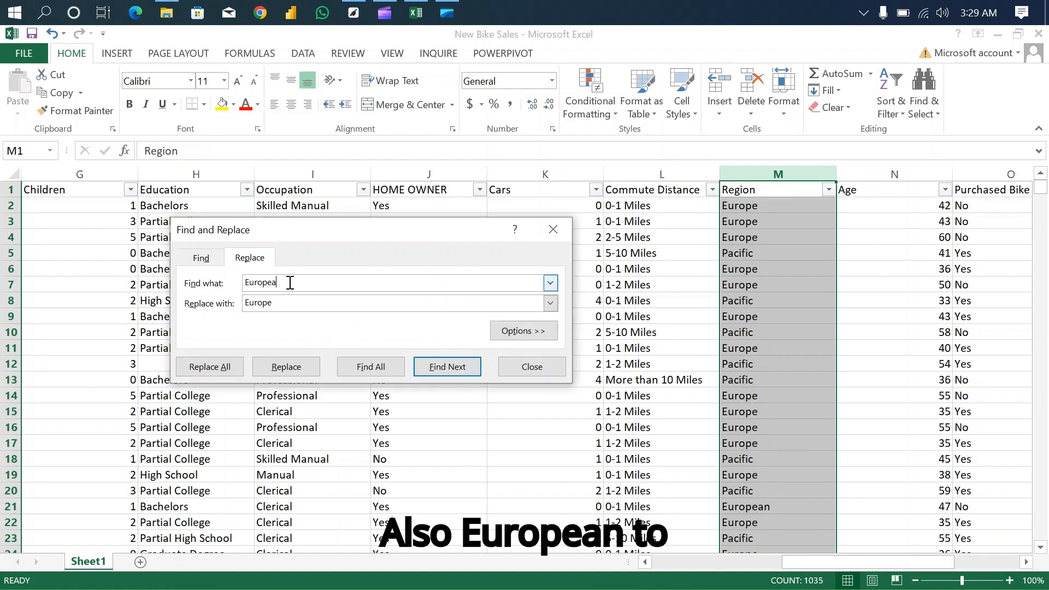
pyautogui.click(209, 367)
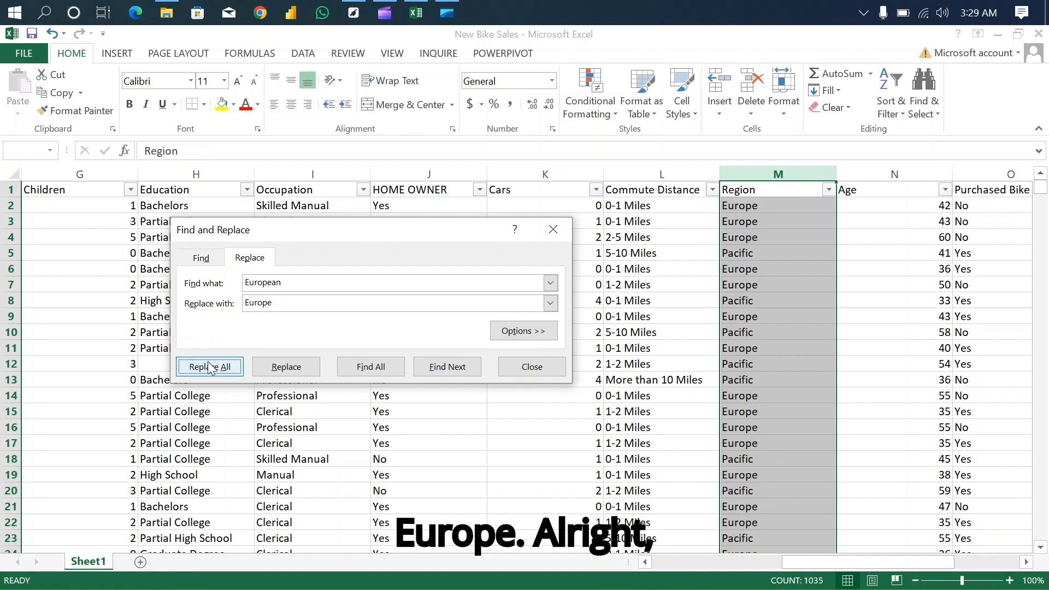
pyautogui.click(541, 358)
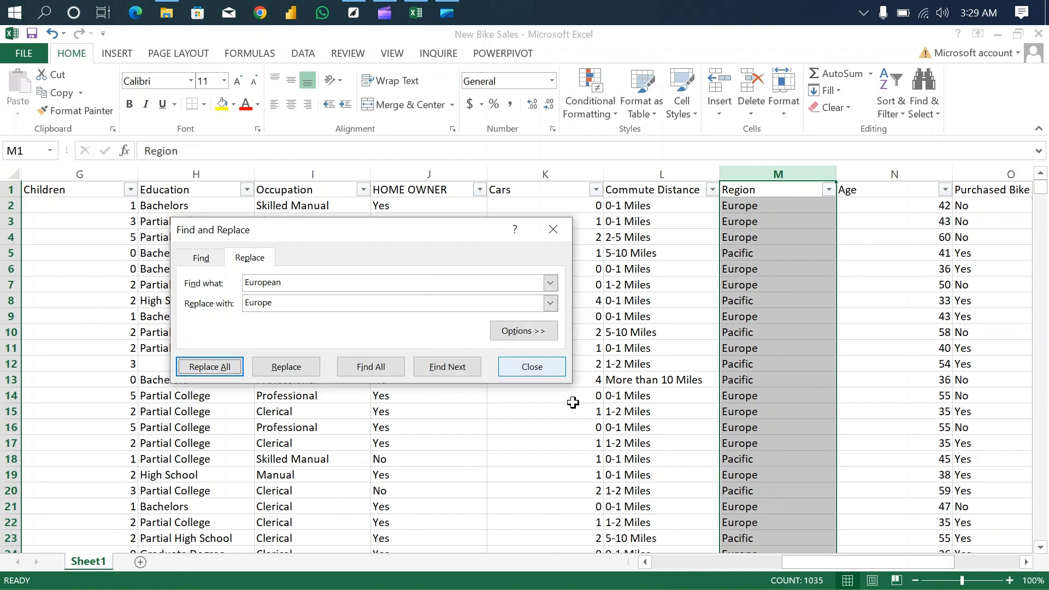
pyautogui.click(554, 230)
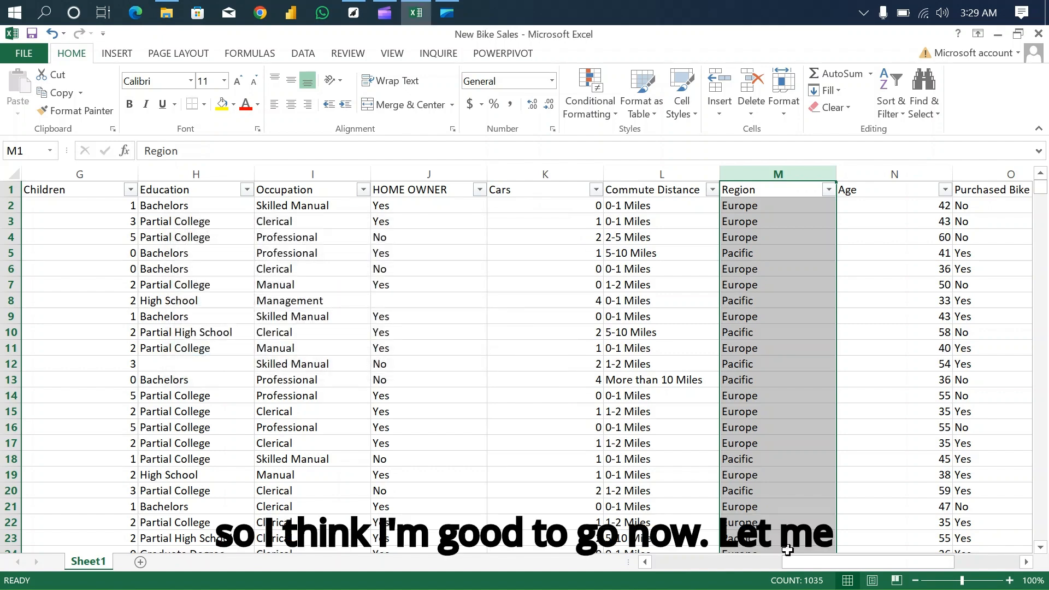
# - Check the distinct values in the Purchased Bike and Age columns for errors without applying a filter
pyautogui.hscroll(2, 830, 566)
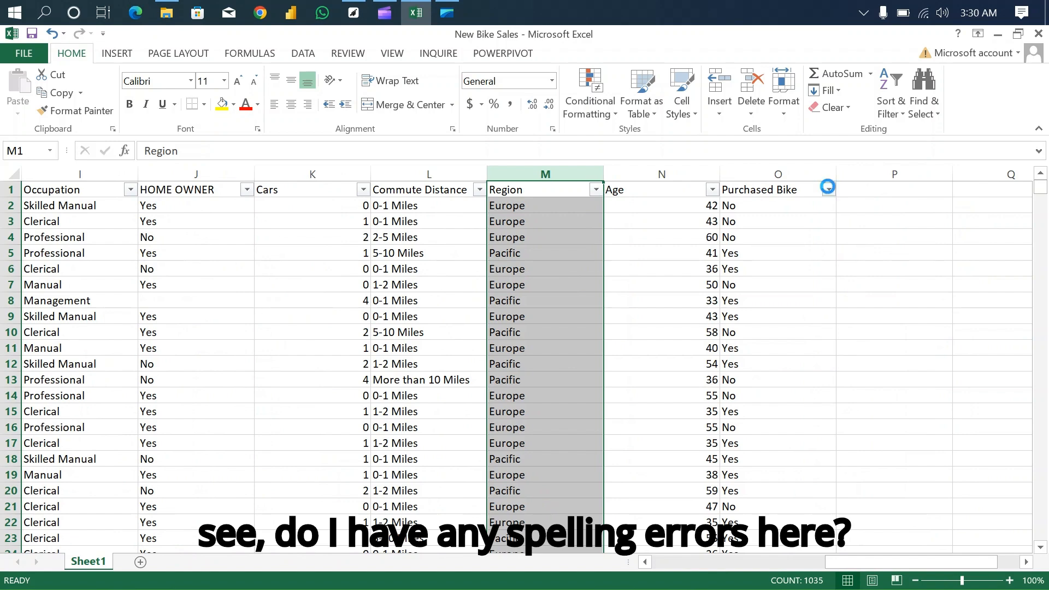
pyautogui.click(828, 191)
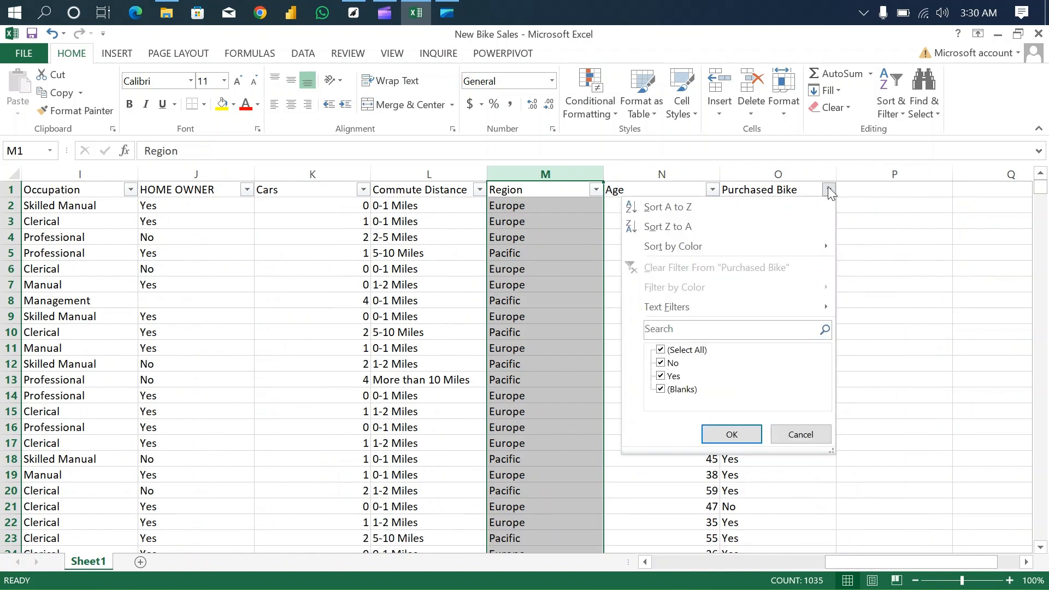
pyautogui.click(812, 434)
pyautogui.click(713, 191)
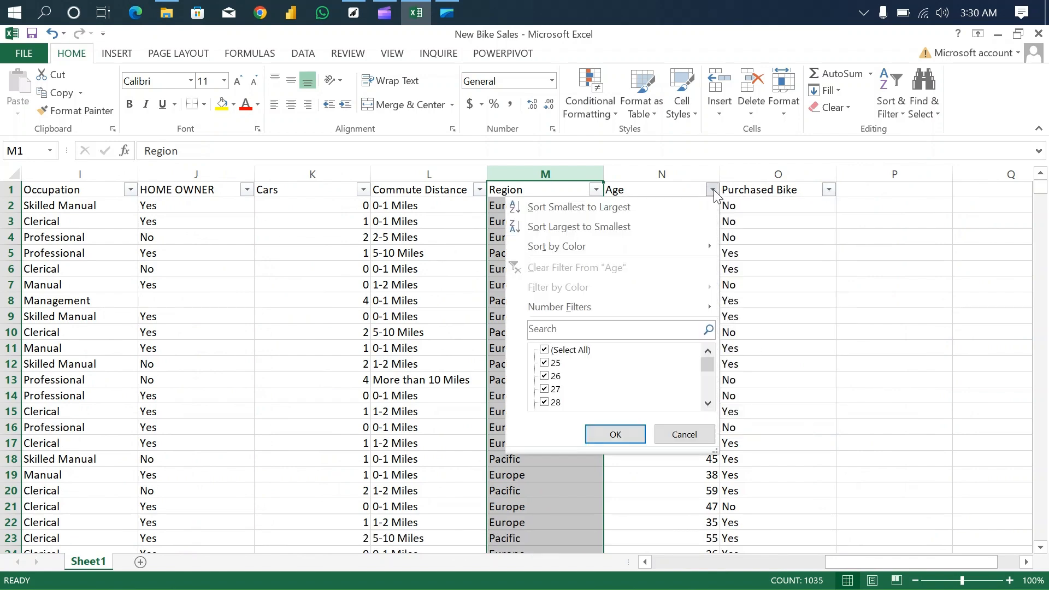
pyautogui.moveTo(707, 364); pyautogui.dragTo(712, 337)
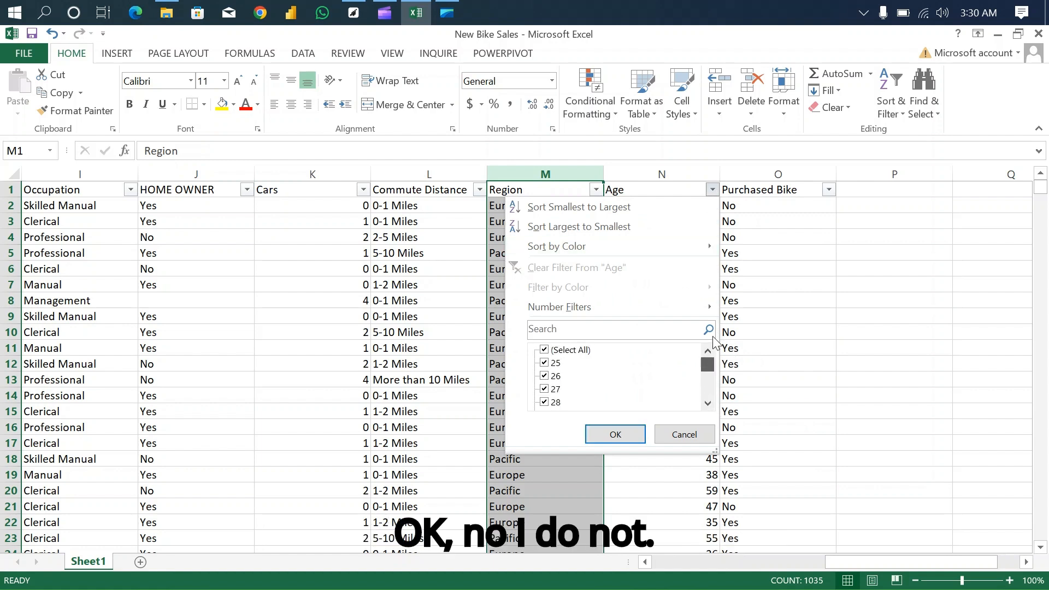
pyautogui.click(691, 435)
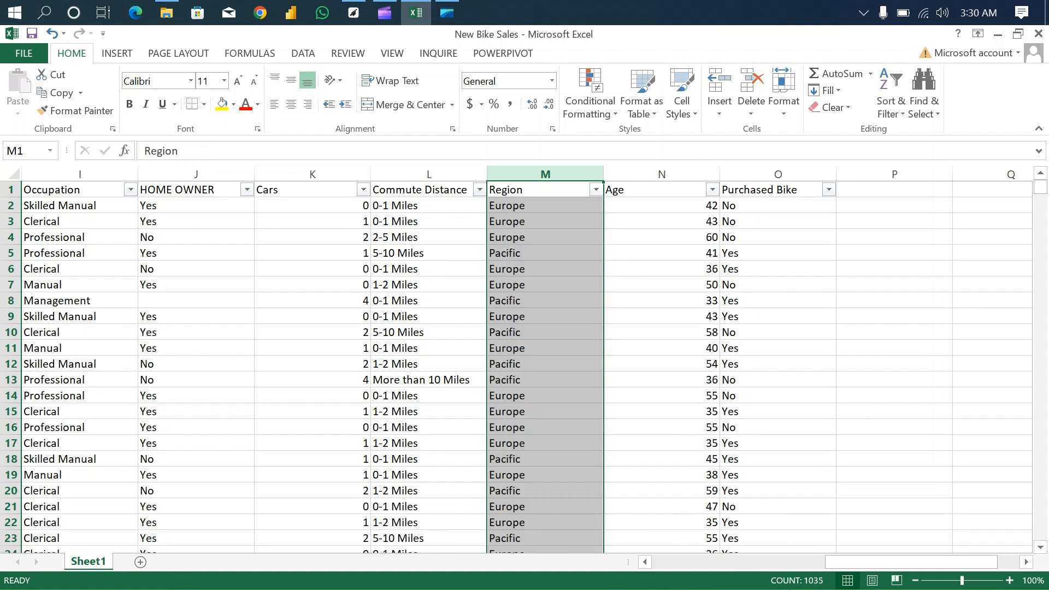
# - Check the distinct values in the ID and Date columns for blanks without applying a filter
pyautogui.moveTo(865, 565); pyautogui.dragTo(772, 499)
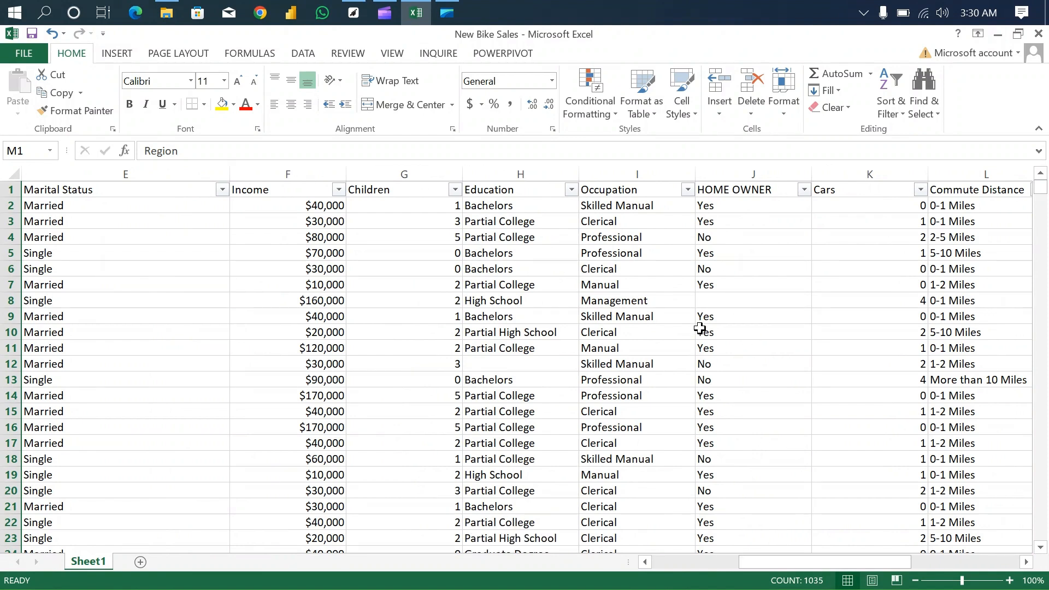
pyautogui.moveTo(793, 565); pyautogui.dragTo(606, 546)
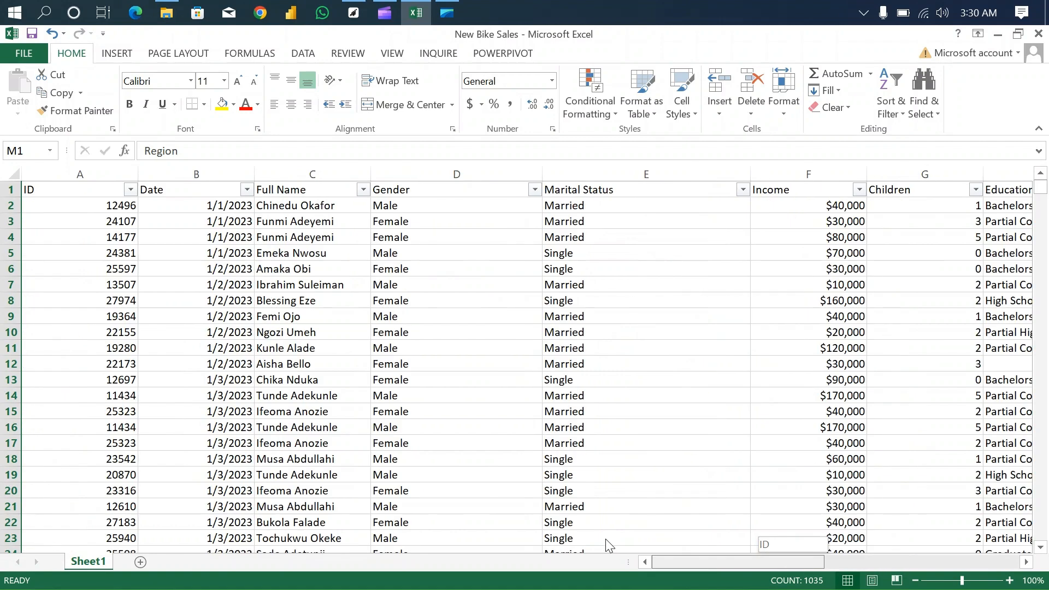
pyautogui.click(131, 189)
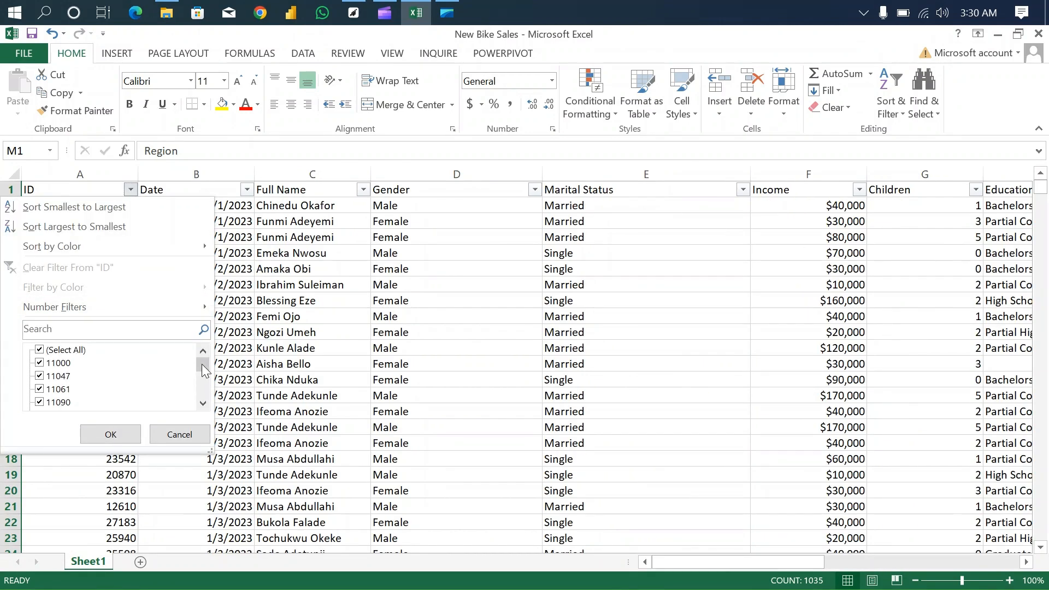
pyautogui.moveTo(203, 363); pyautogui.dragTo(203, 389)
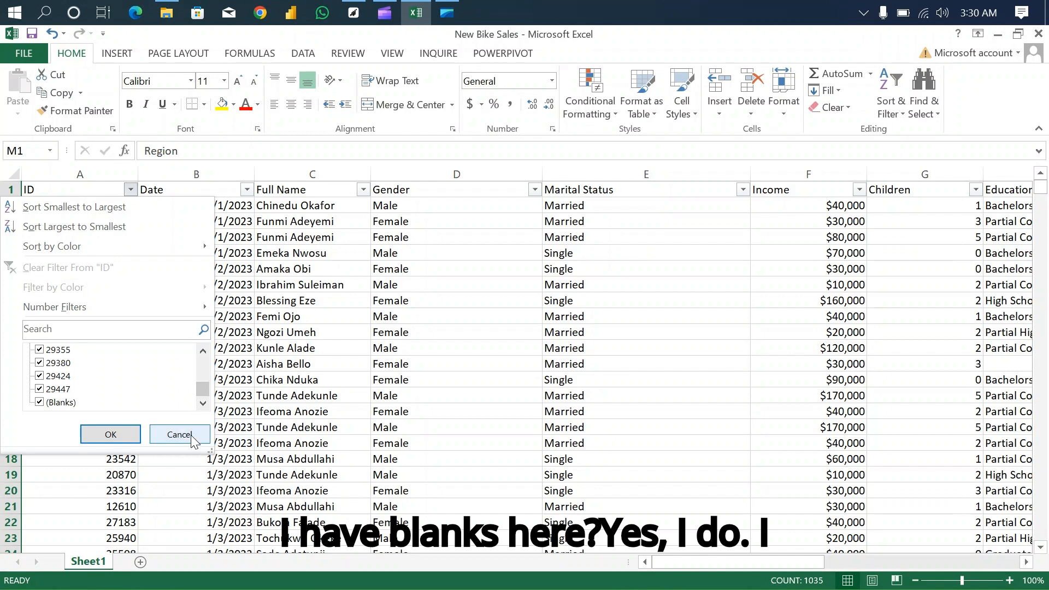
pyautogui.click(191, 435)
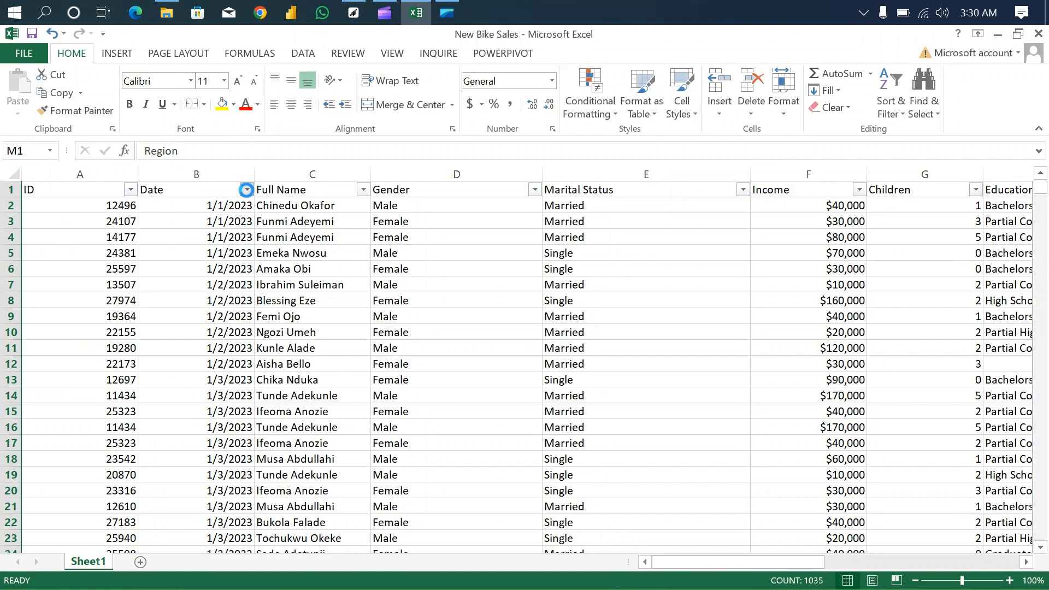
pyautogui.click(247, 189)
pyautogui.moveTo(245, 367); pyautogui.dragTo(244, 404)
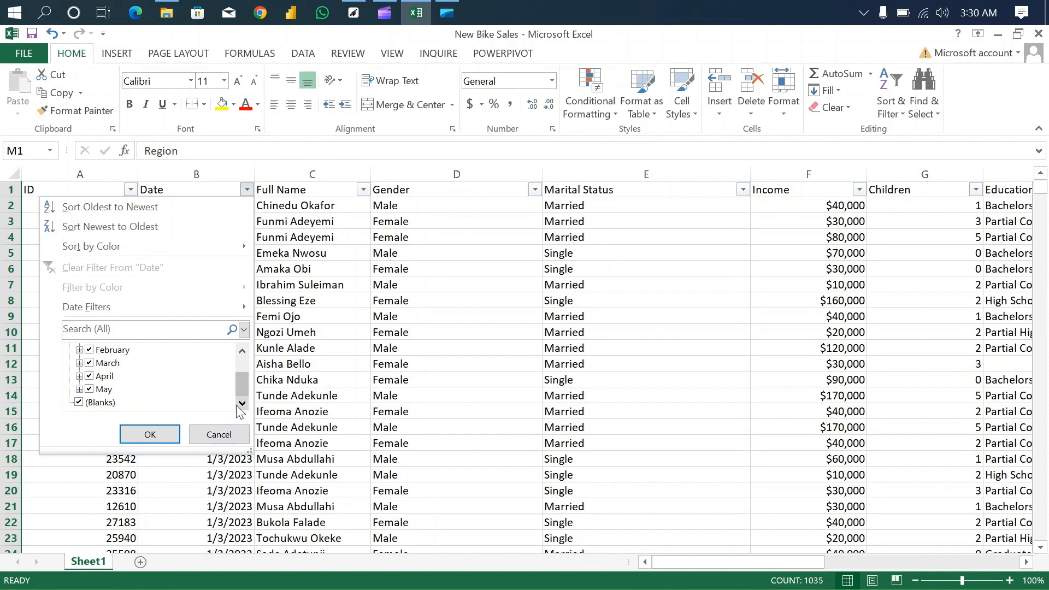
pyautogui.click(219, 434)
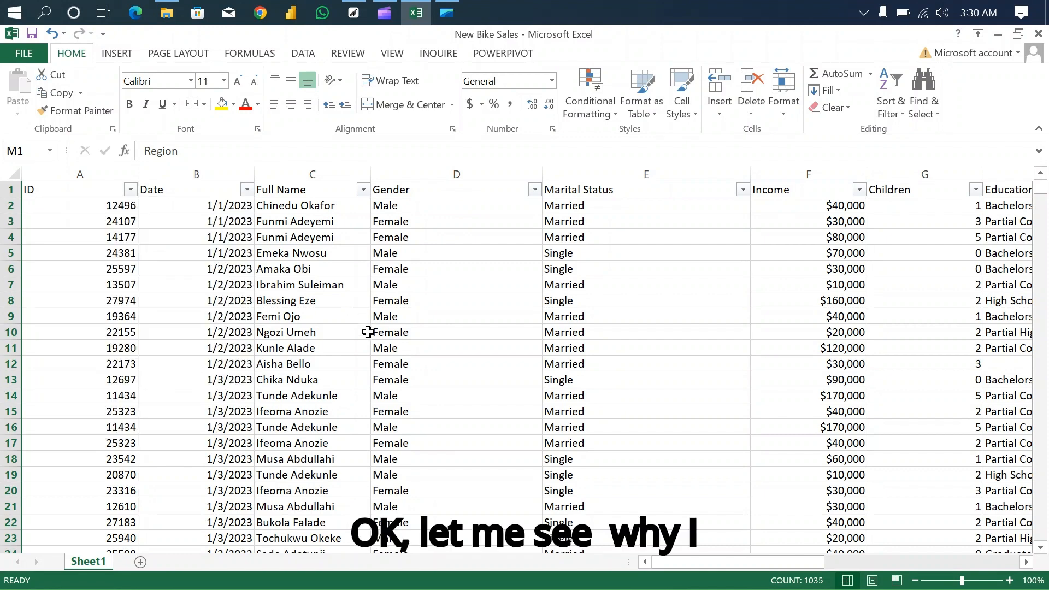
# - Filter the ID column to blanks only and inspect the matching rows across all columns
pyautogui.click(130, 190)
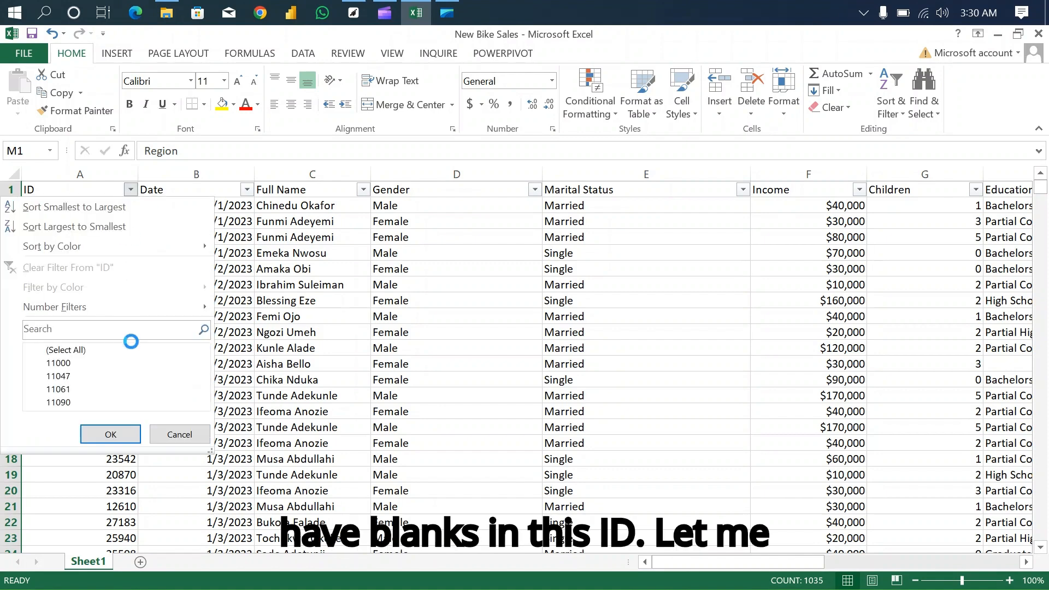
pyautogui.moveTo(205, 366)
pyautogui.mouseDown()
pyautogui.moveTo(205, 411)
pyautogui.moveTo(203, 358)
pyautogui.mouseUp()
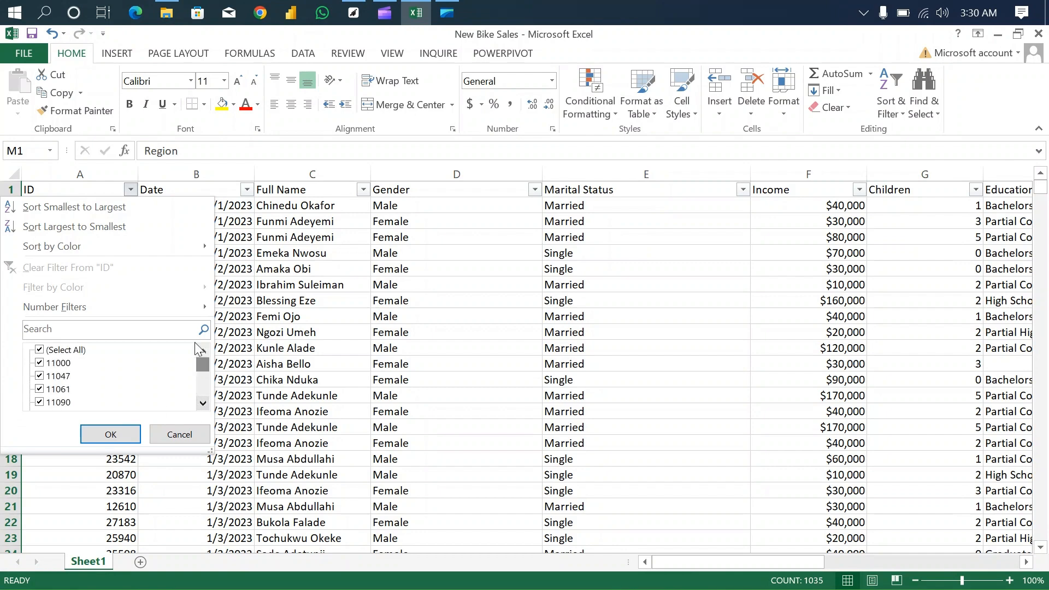
pyautogui.click(39, 350)
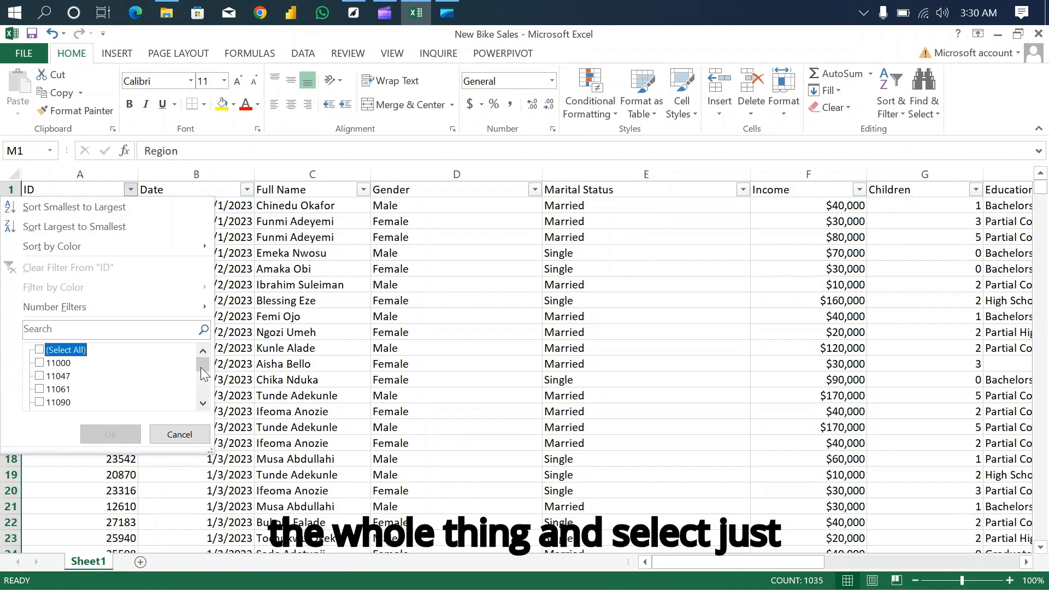
pyautogui.moveTo(205, 368); pyautogui.dragTo(198, 415)
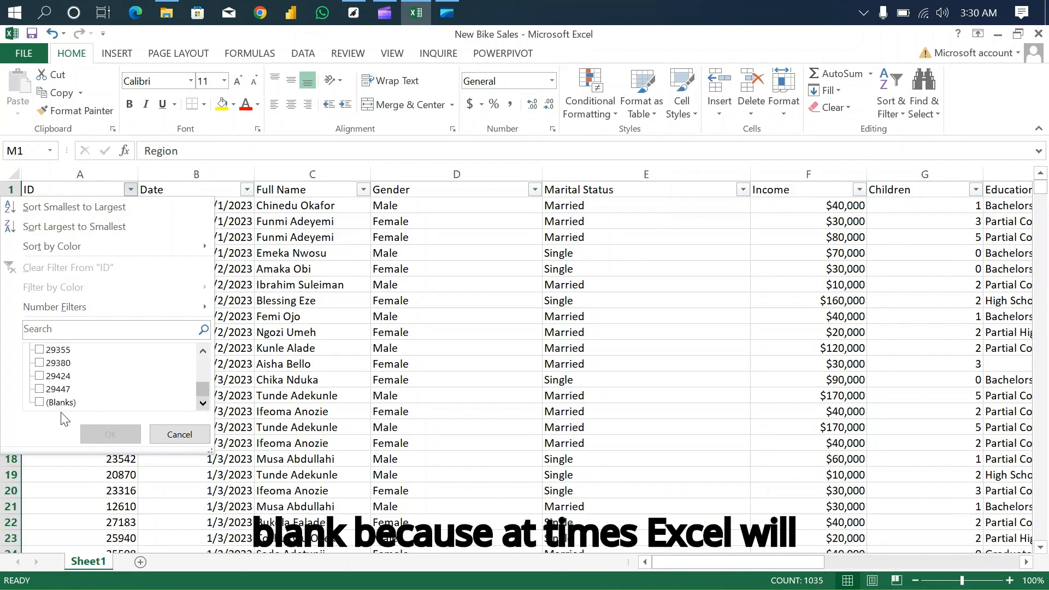
pyautogui.click(39, 403)
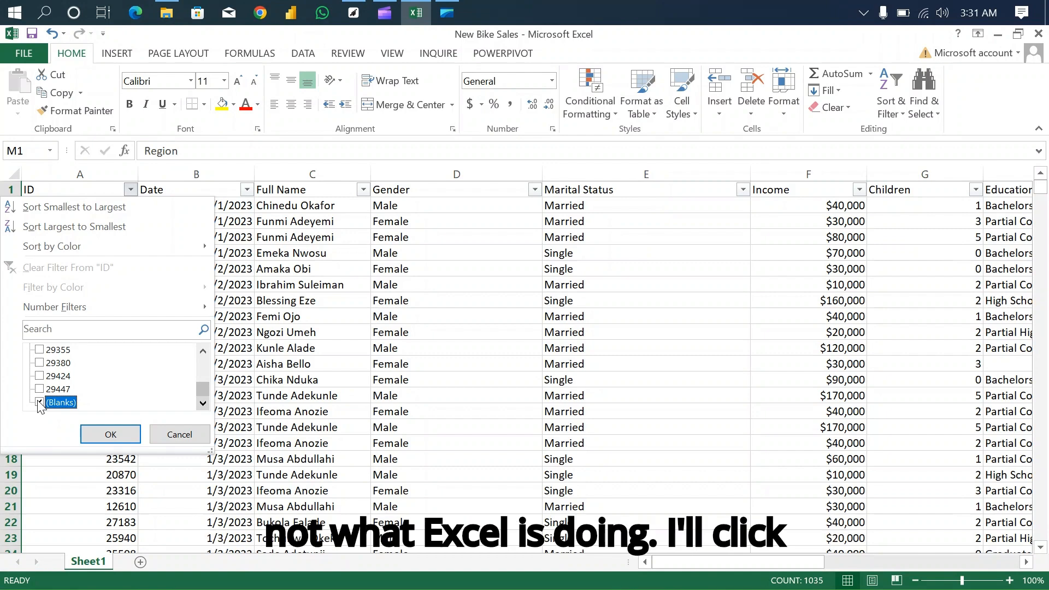
pyautogui.click(111, 434)
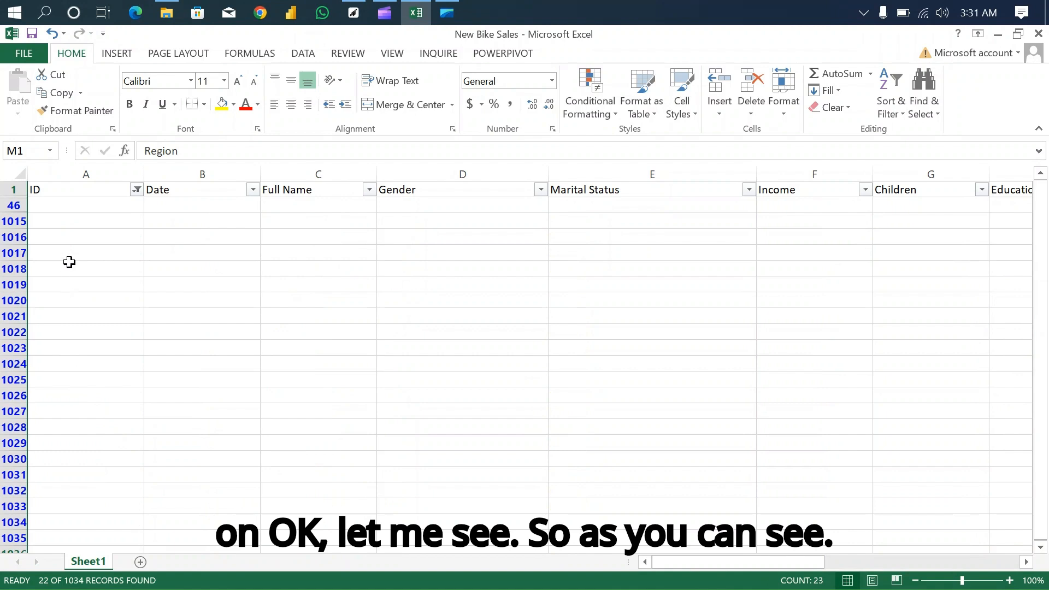
pyautogui.hscroll(13, 311, 371)
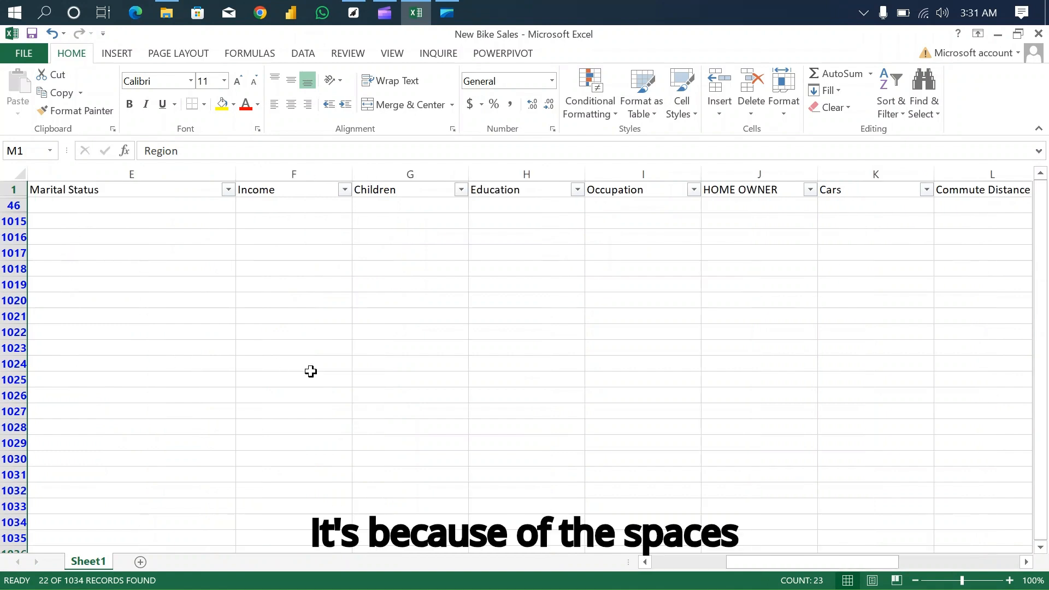
pyautogui.hscroll(-13, 310, 371)
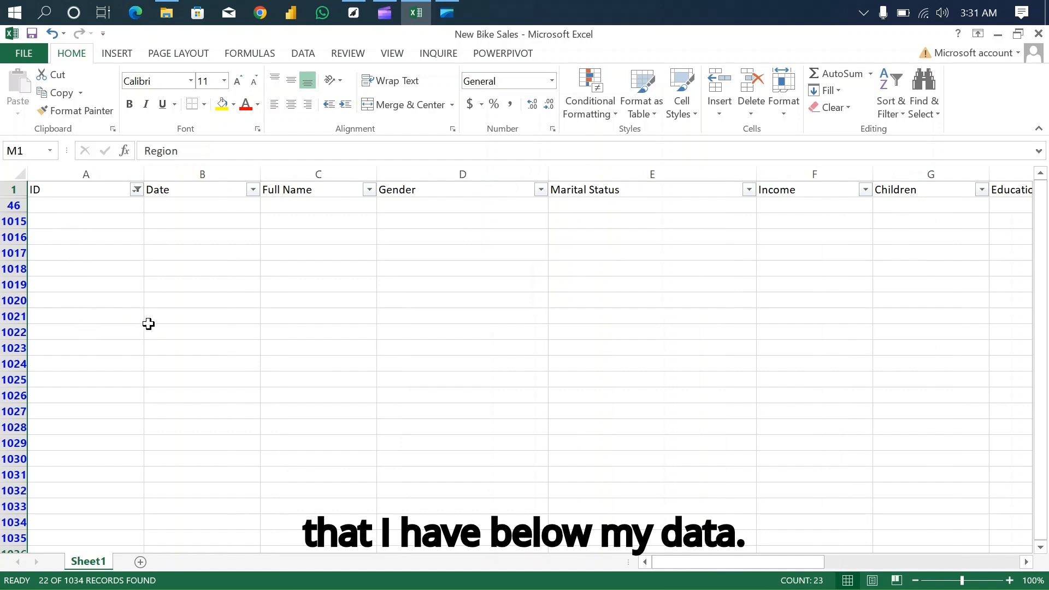
# - Change the ID column filter to show every ID and exclude the blanks
pyautogui.click(137, 191)
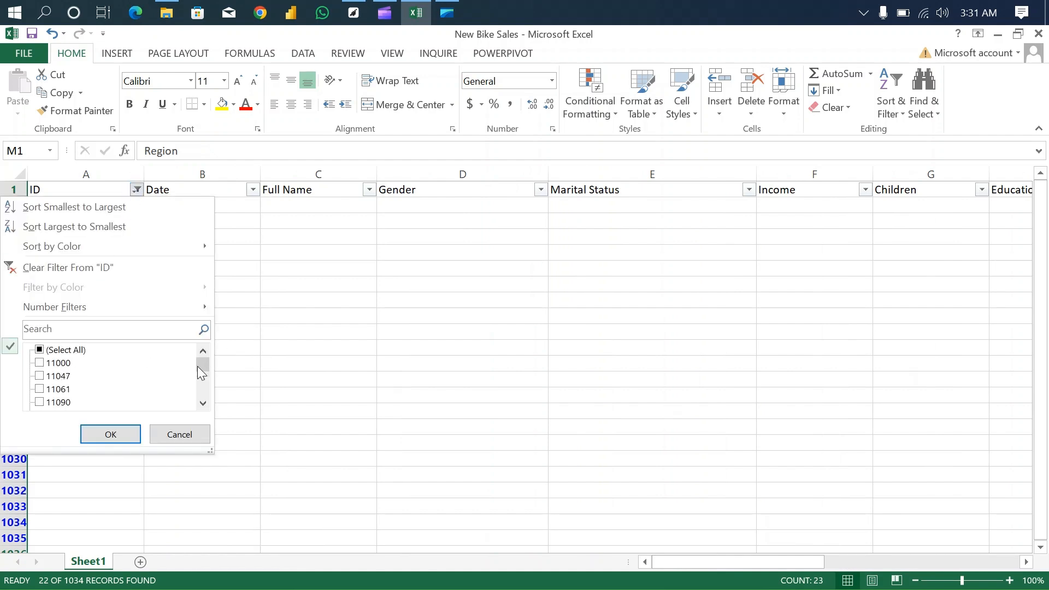
pyautogui.moveTo(205, 371); pyautogui.dragTo(206, 408)
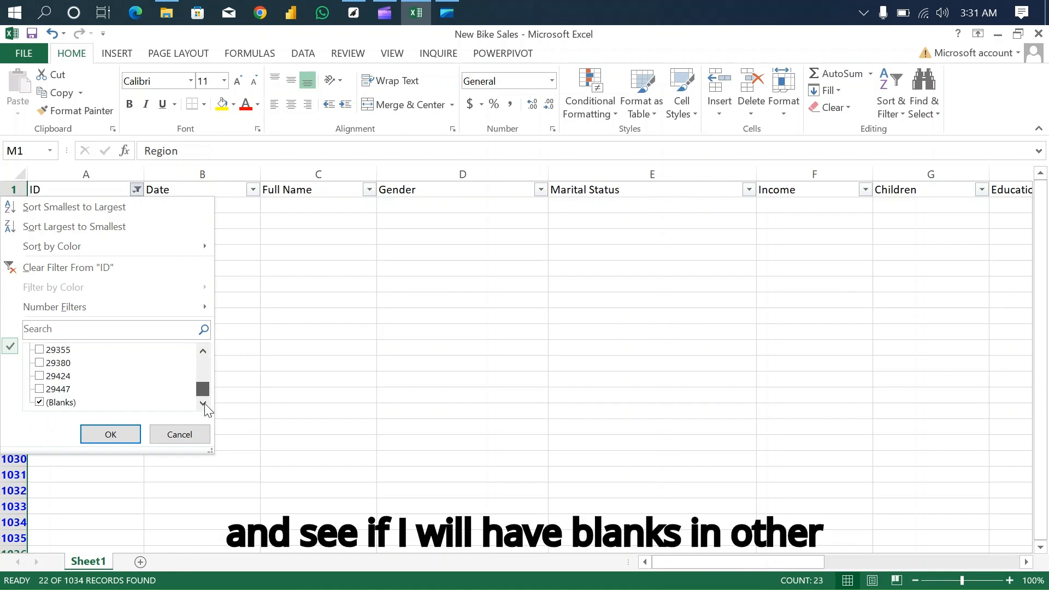
pyautogui.click(40, 402)
pyautogui.moveTo(205, 397); pyautogui.dragTo(195, 363)
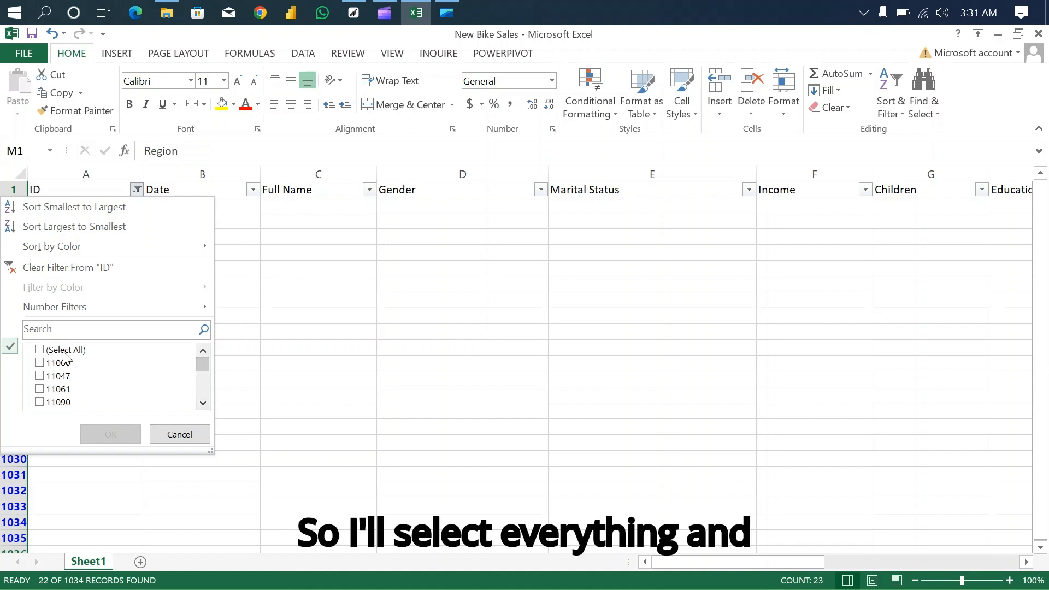
pyautogui.click(47, 352)
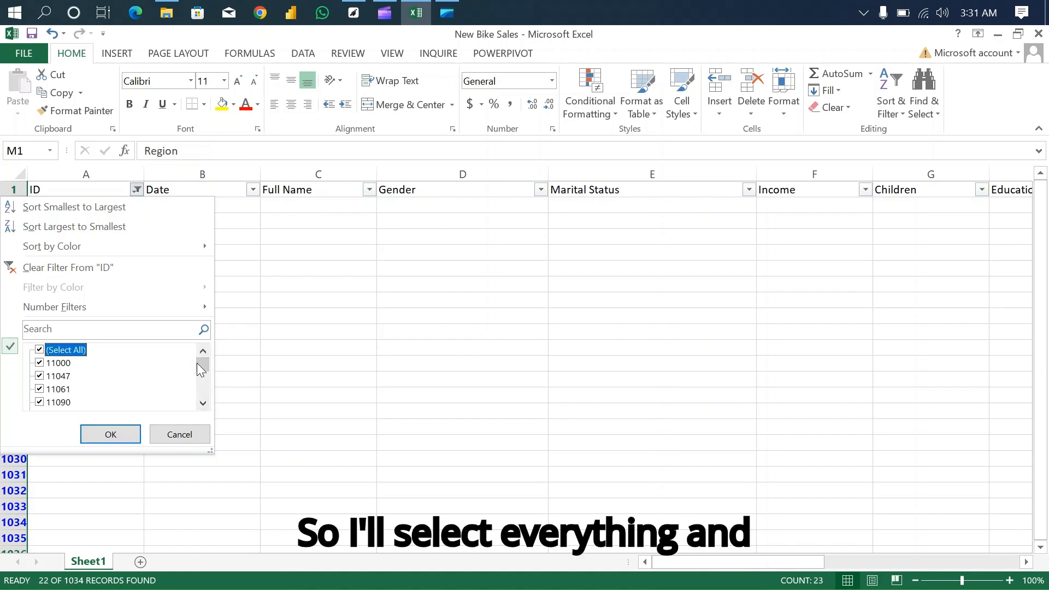
pyautogui.moveTo(201, 364); pyautogui.dragTo(202, 388)
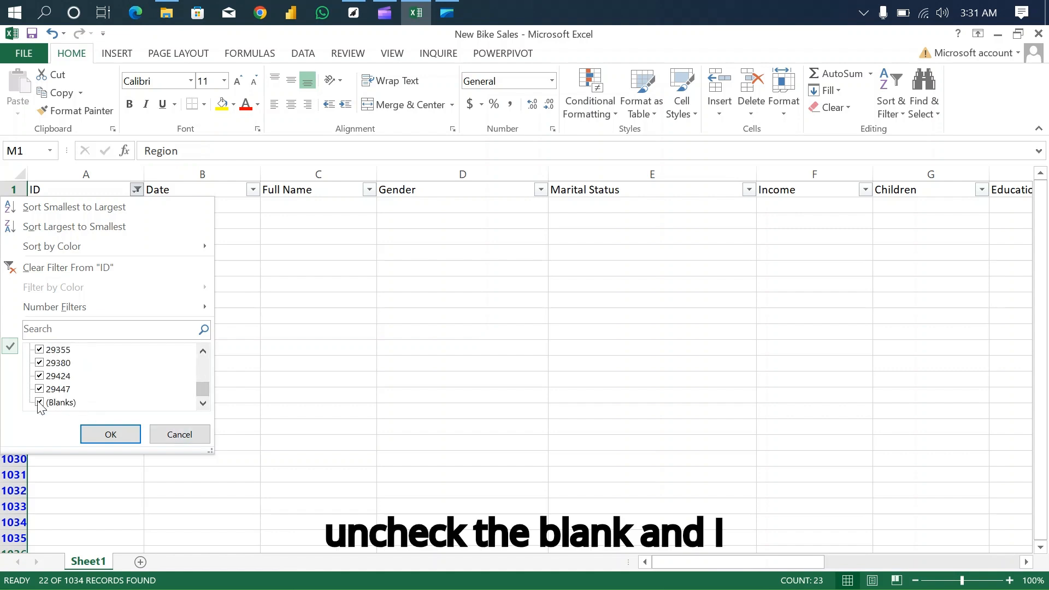
pyautogui.click(52, 404)
pyautogui.click(111, 434)
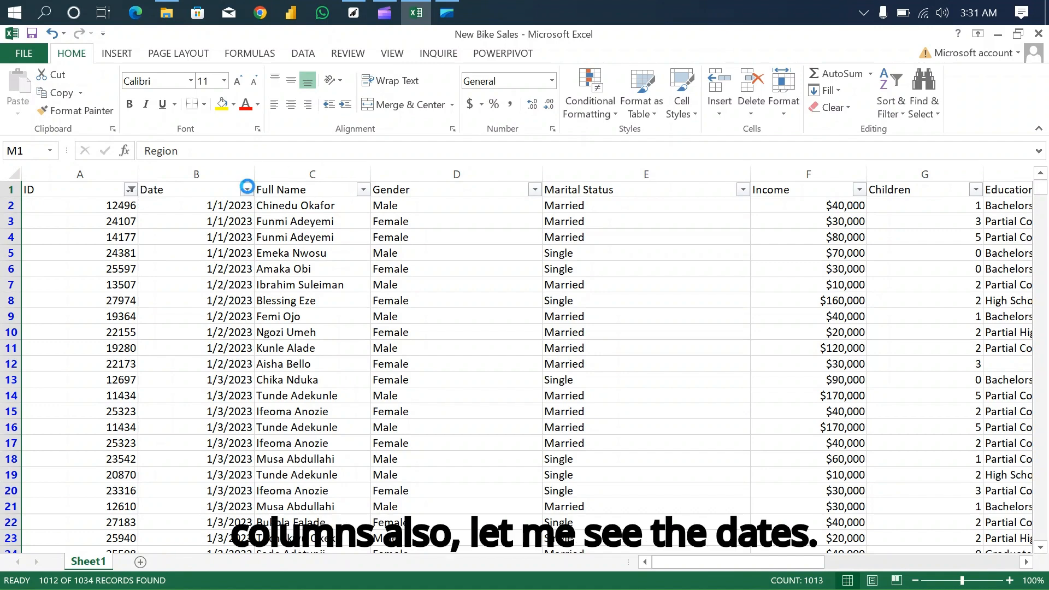
# - Check the distinct values in the Date column for blanks without applying a filter
pyautogui.click(247, 190)
pyautogui.moveTo(244, 373); pyautogui.dragTo(246, 401)
pyautogui.click(239, 428)
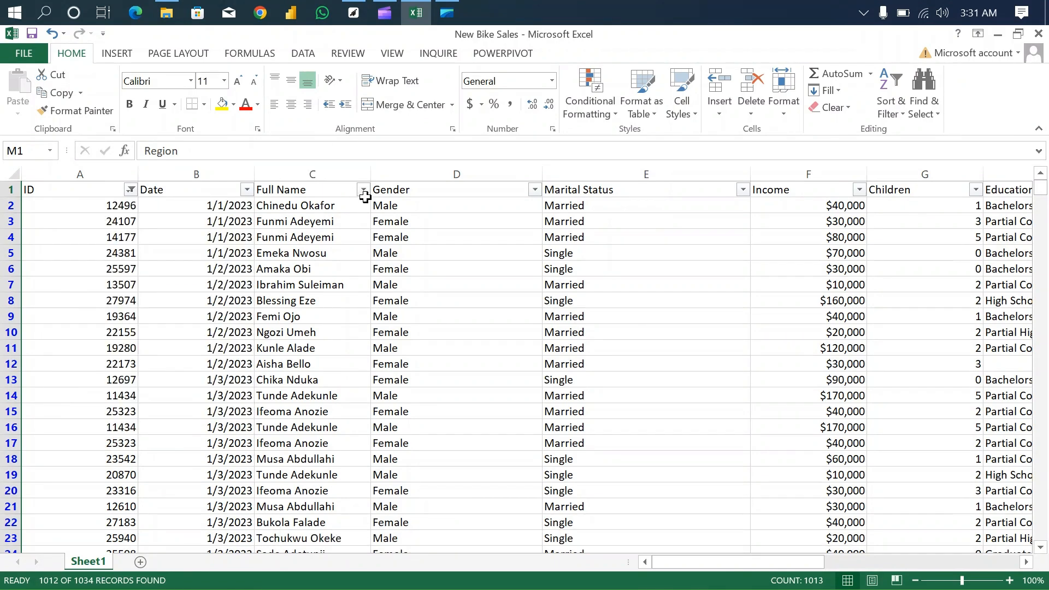
# - Filter the Full Name column to blanks only and inspect the matching row across all columns
pyautogui.click(363, 191)
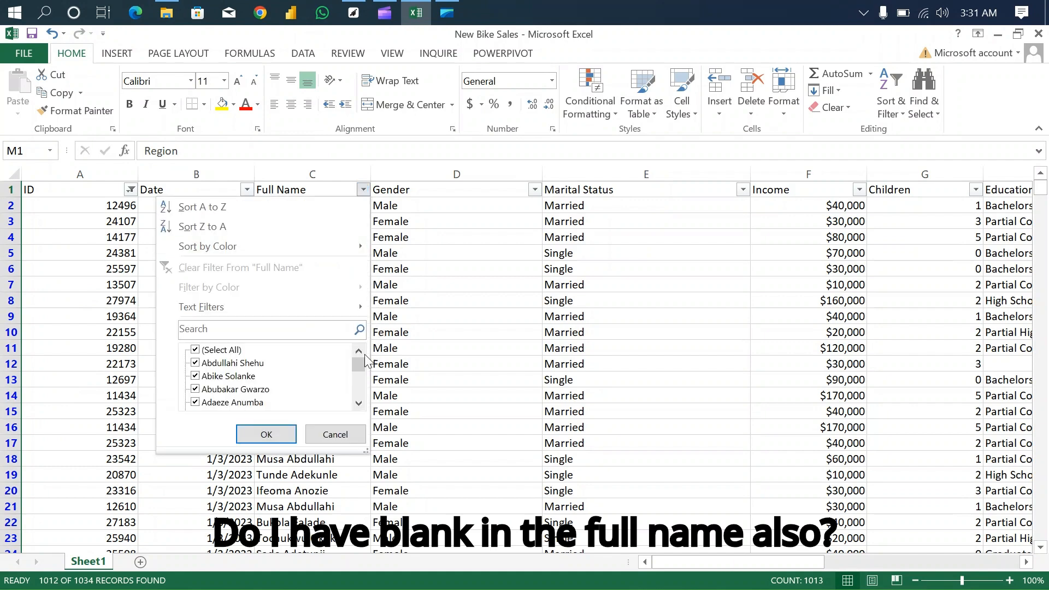
pyautogui.moveTo(358, 363); pyautogui.dragTo(358, 402)
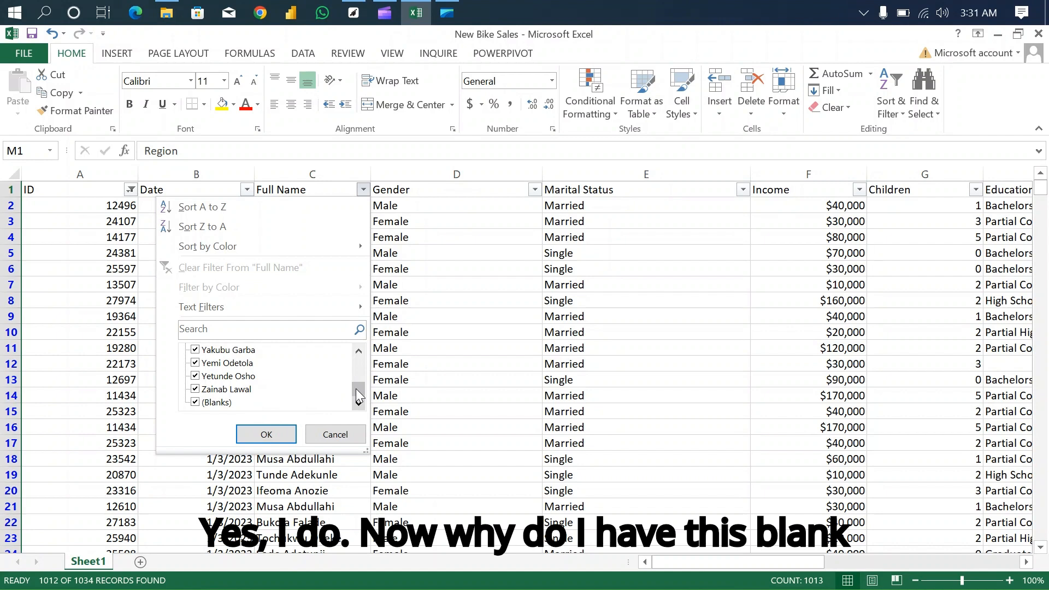
pyautogui.moveTo(356, 388); pyautogui.dragTo(350, 342)
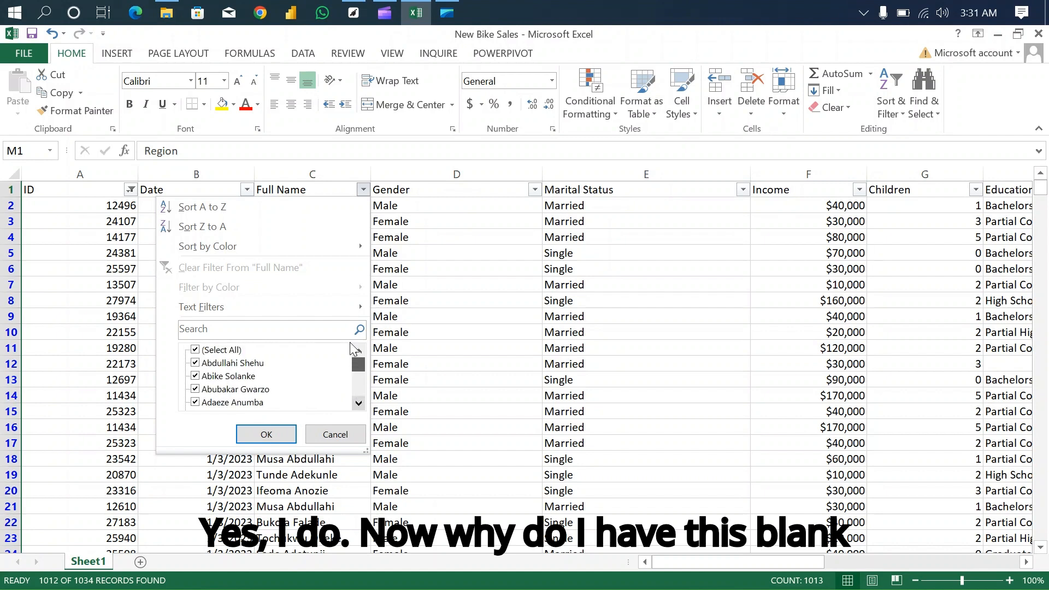
pyautogui.click(195, 350)
pyautogui.moveTo(357, 369); pyautogui.dragTo(359, 409)
pyautogui.click(195, 403)
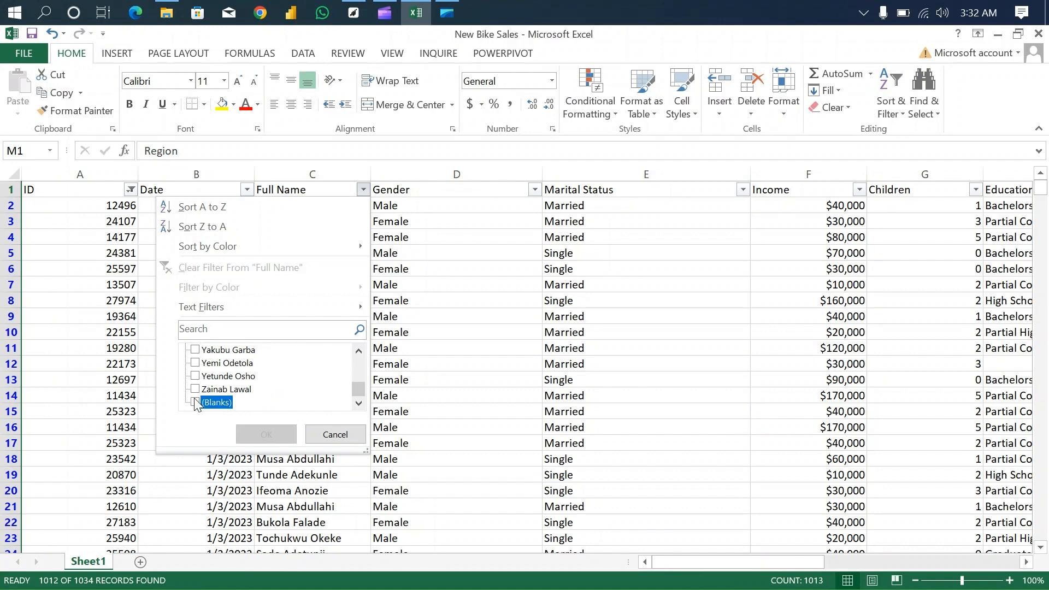
pyautogui.click(263, 433)
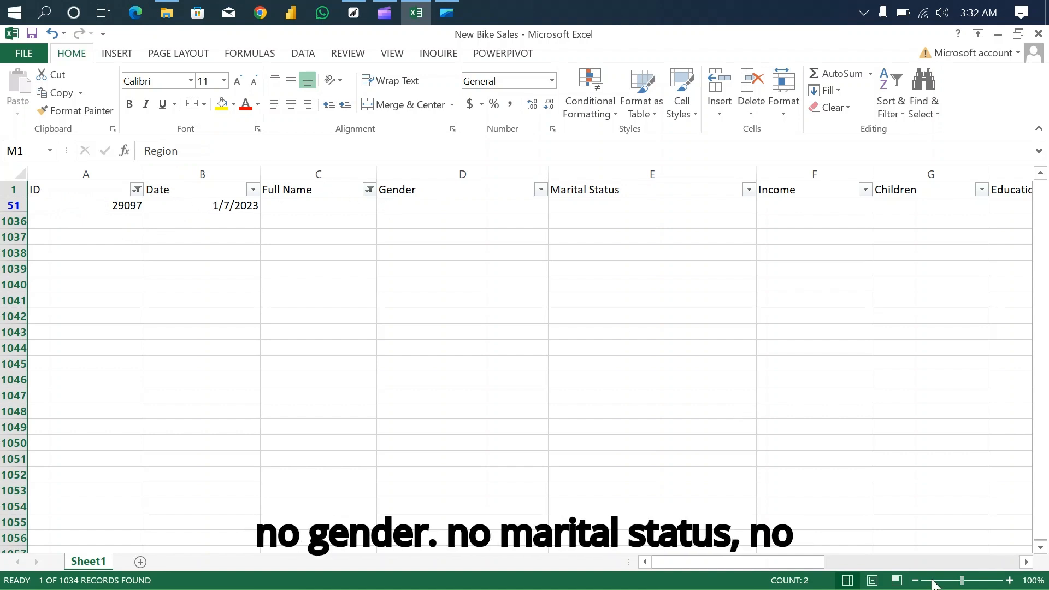
pyautogui.moveTo(805, 565); pyautogui.dragTo(966, 582)
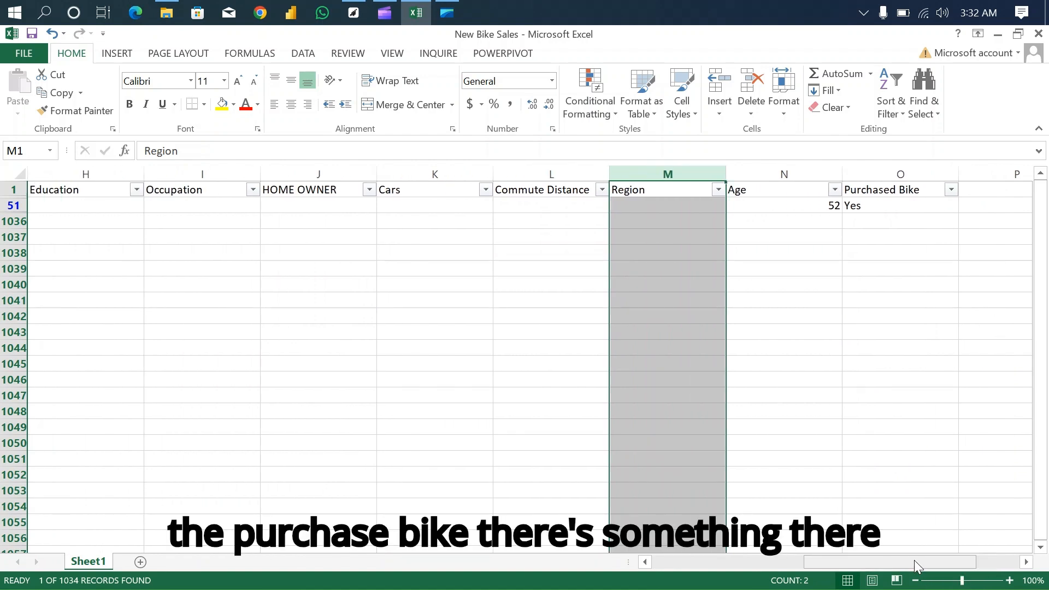
pyautogui.moveTo(913, 559); pyautogui.dragTo(614, 559)
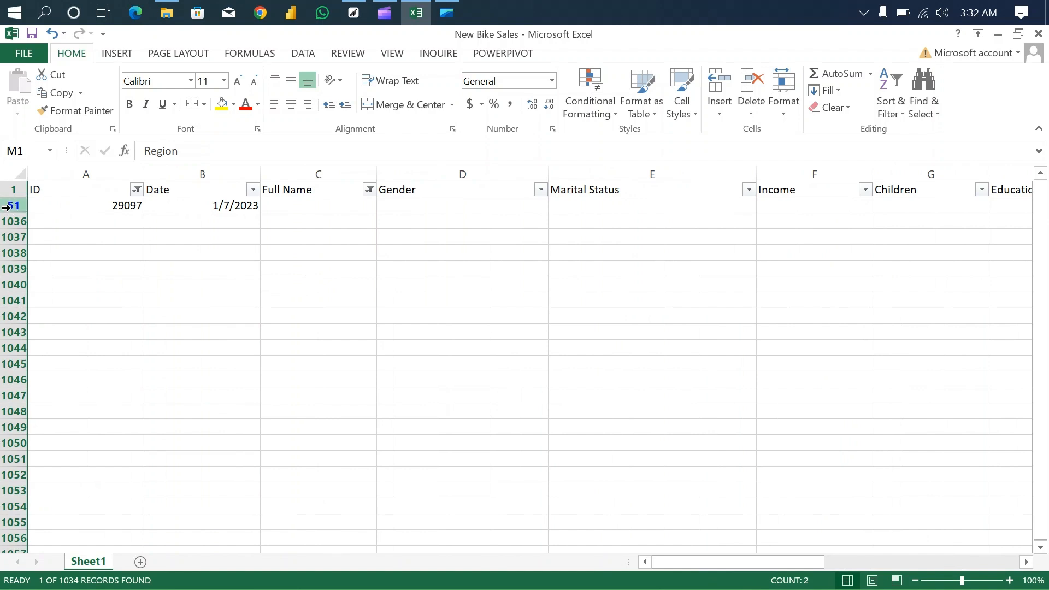
# - Delete the filtered row that has no full name and reselect all values in the Full Name filter
pyautogui.click(11, 206)
pyautogui.rightClick(11, 207)
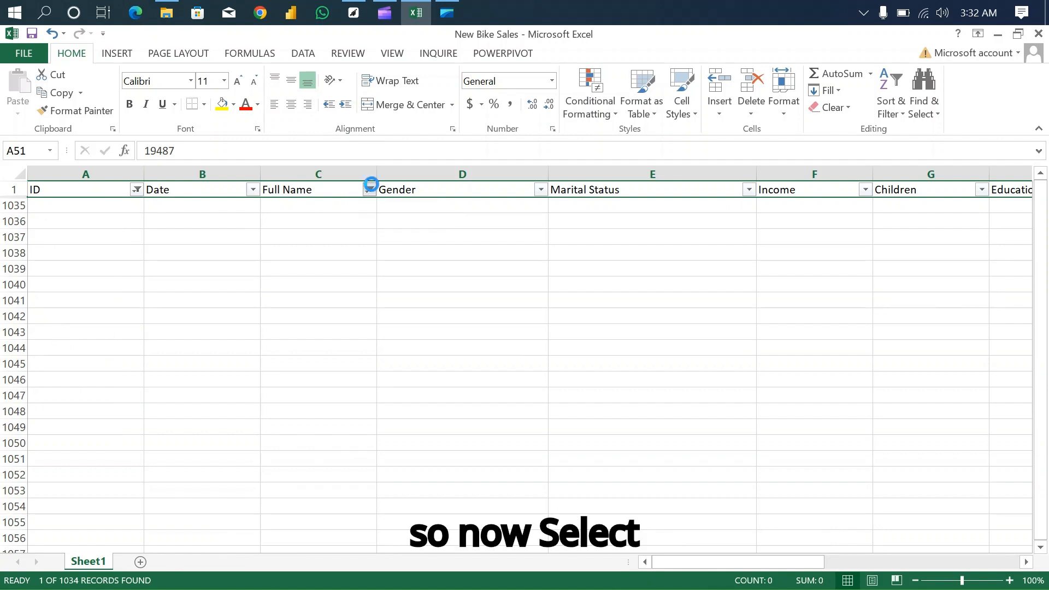
pyautogui.click(369, 190)
pyautogui.click(202, 350)
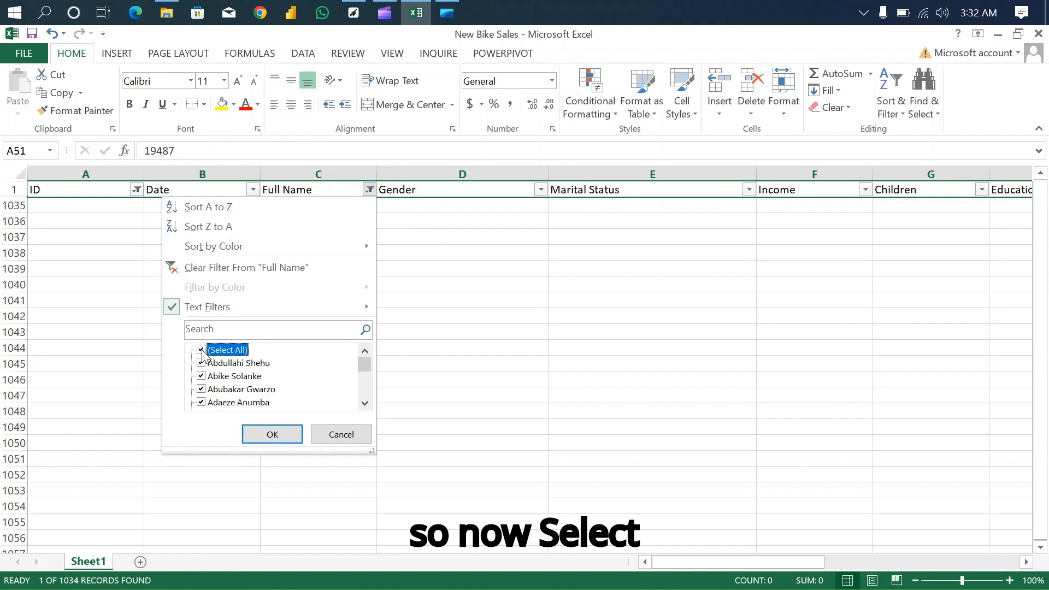
pyautogui.moveTo(368, 367); pyautogui.dragTo(367, 394)
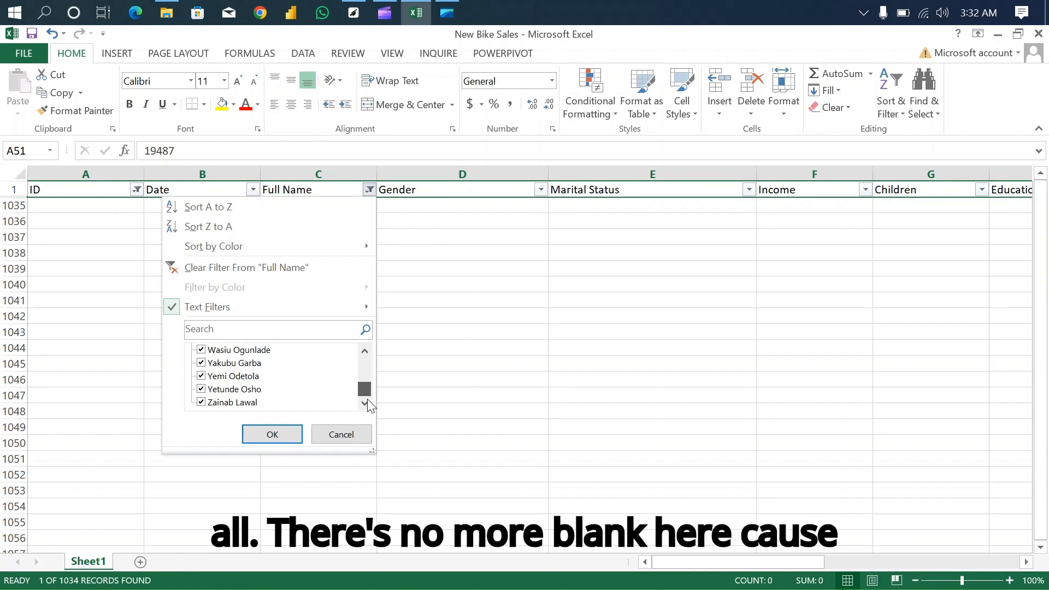
pyautogui.click(283, 437)
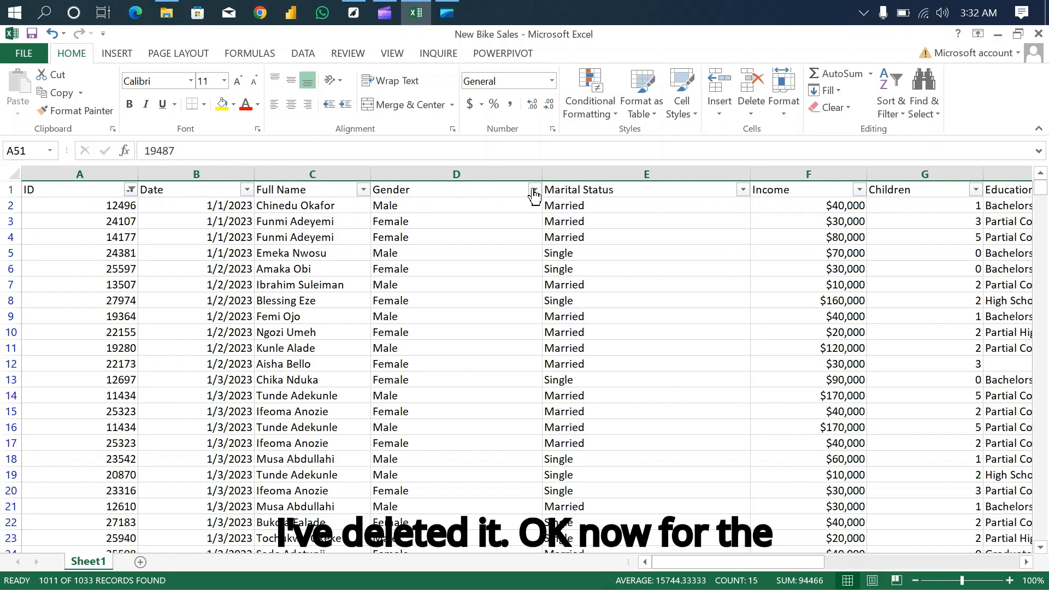
# - Check the distinct values in the Gender and Marital Status columns for blanks without applying a filter
pyautogui.click(535, 190)
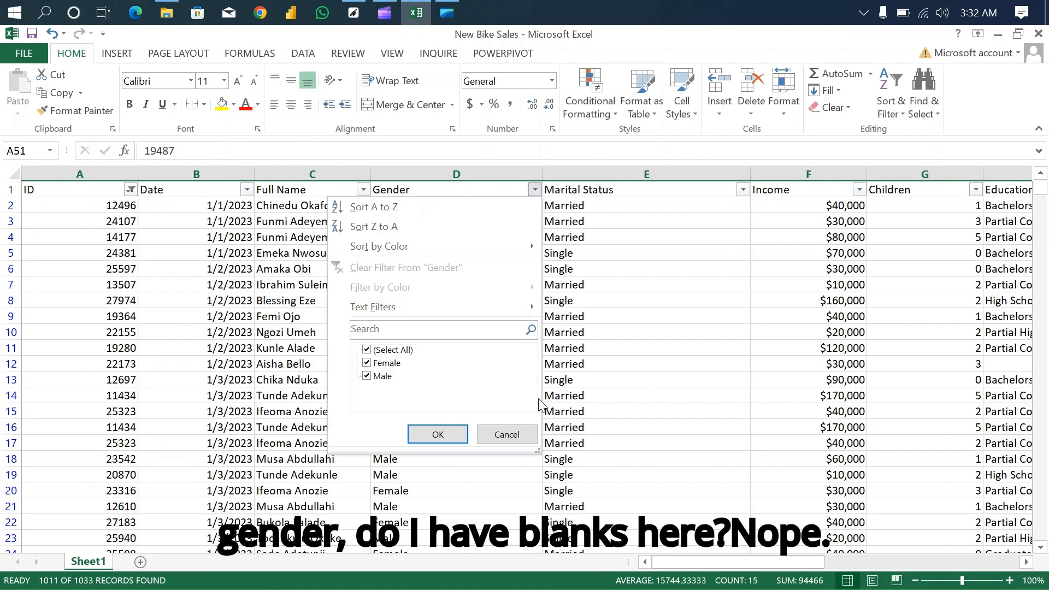
pyautogui.click(507, 434)
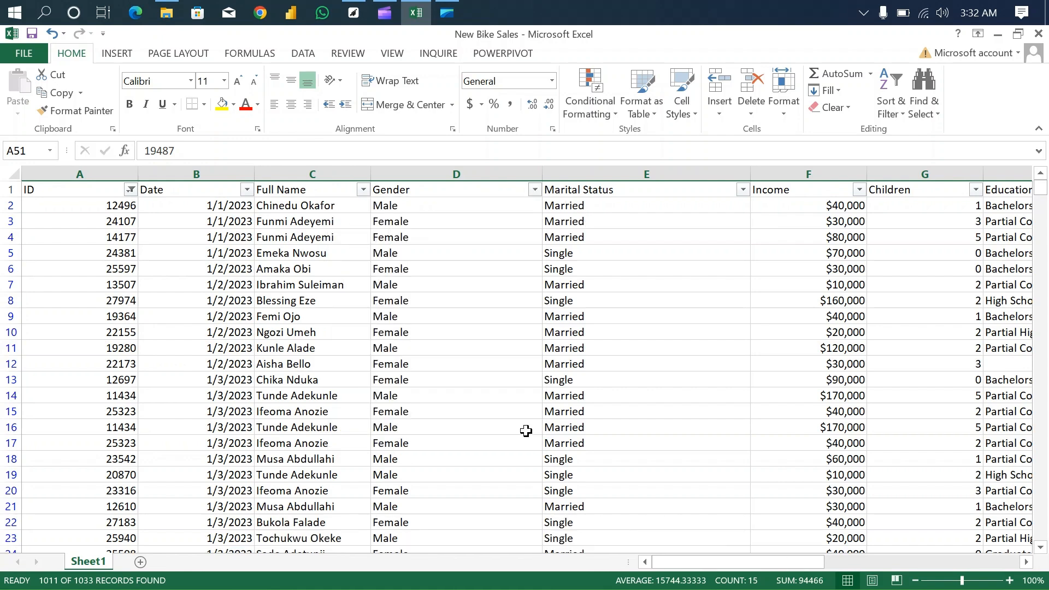
pyautogui.click(742, 190)
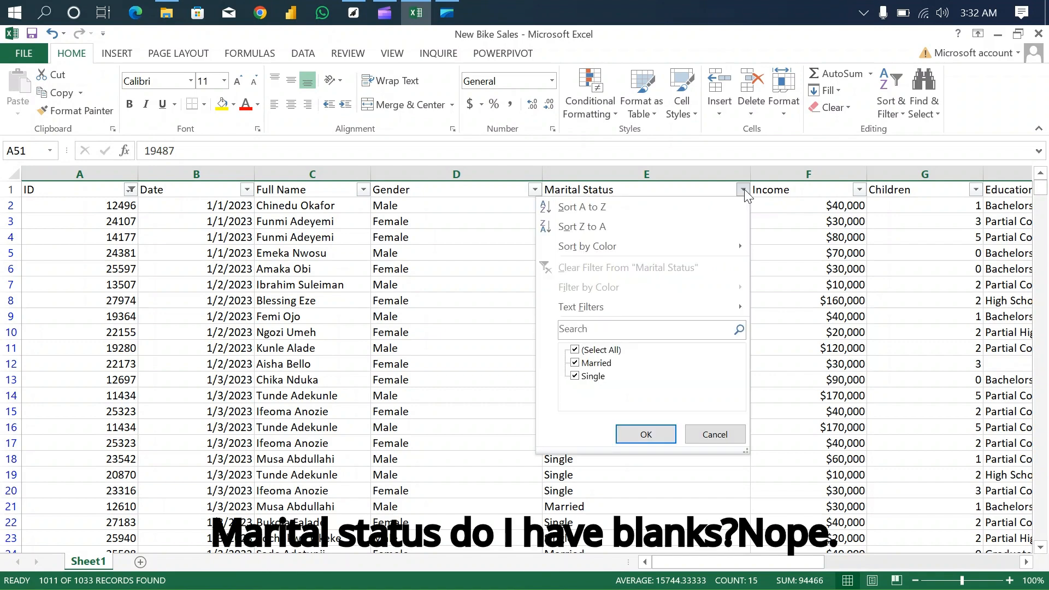
pyautogui.click(712, 434)
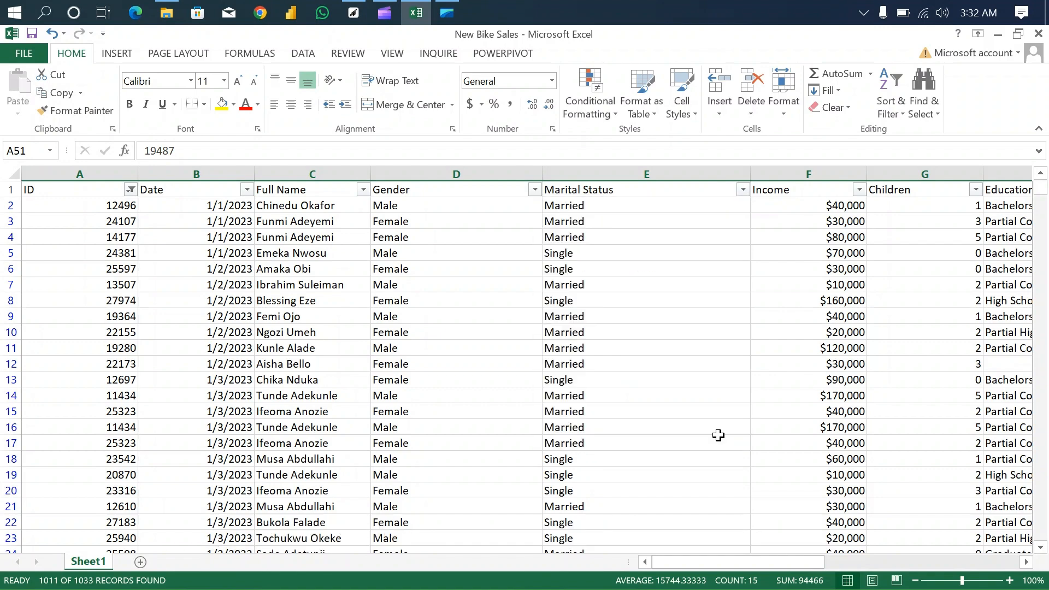
# - Check the distinct values in the Income and Children columns for blanks without applying a filter
pyautogui.click(859, 192)
pyautogui.moveTo(858, 368)
pyautogui.mouseDown()
pyautogui.moveTo(859, 402)
pyautogui.moveTo(854, 352)
pyautogui.mouseUp()
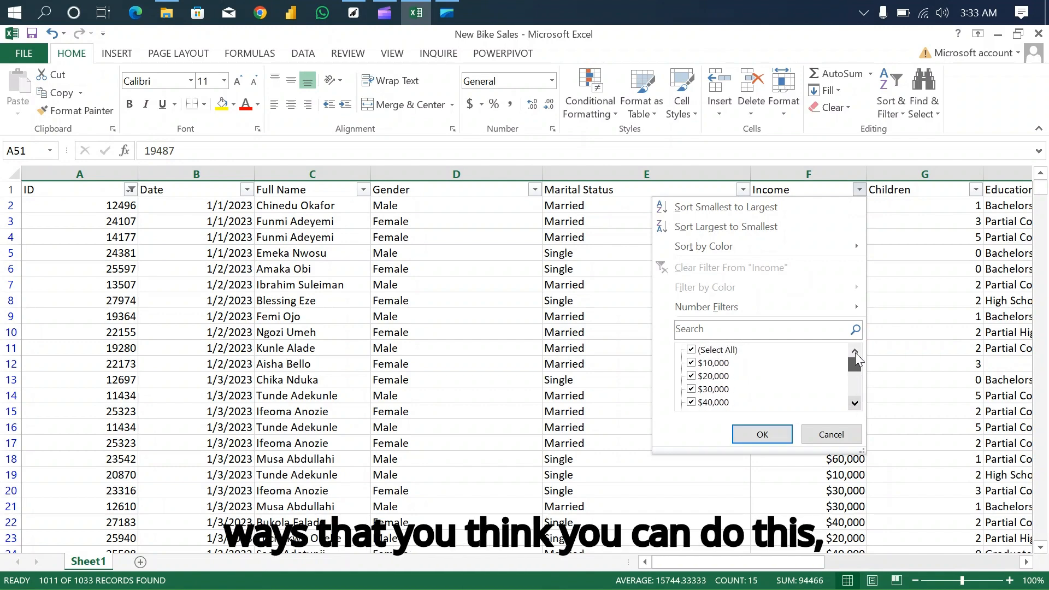
pyautogui.click(844, 440)
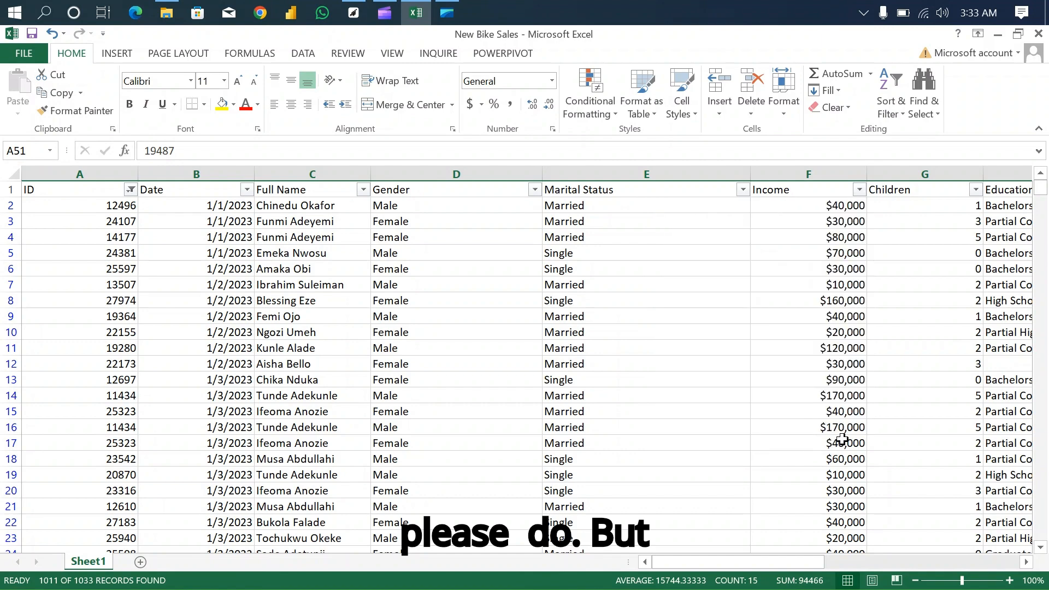
pyautogui.moveTo(759, 561); pyautogui.dragTo(832, 559)
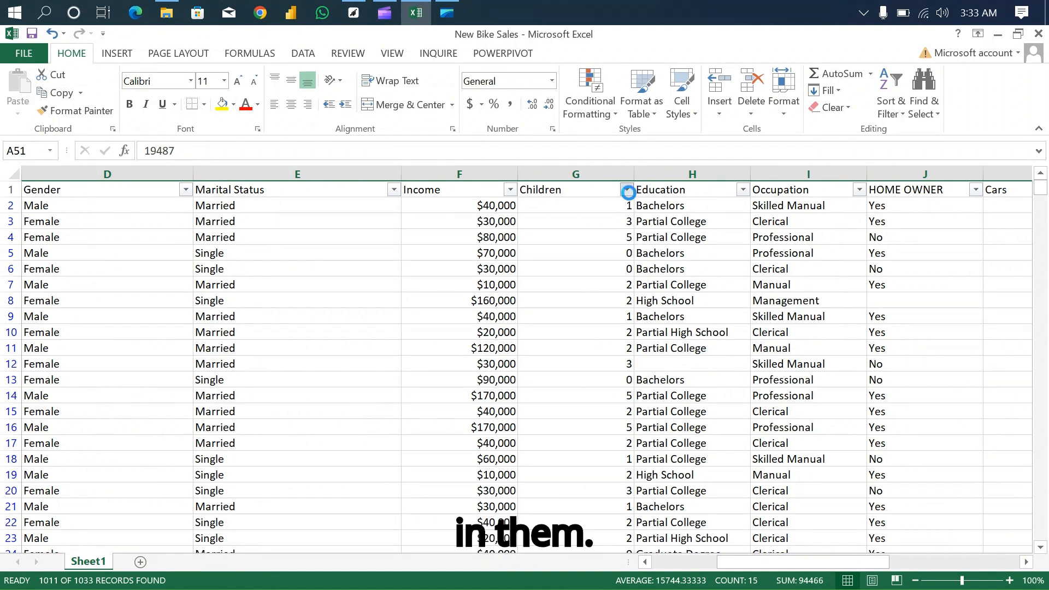
pyautogui.click(627, 190)
pyautogui.moveTo(621, 381)
pyautogui.mouseDown()
pyautogui.moveTo(621, 412)
pyautogui.moveTo(622, 373)
pyautogui.mouseUp()
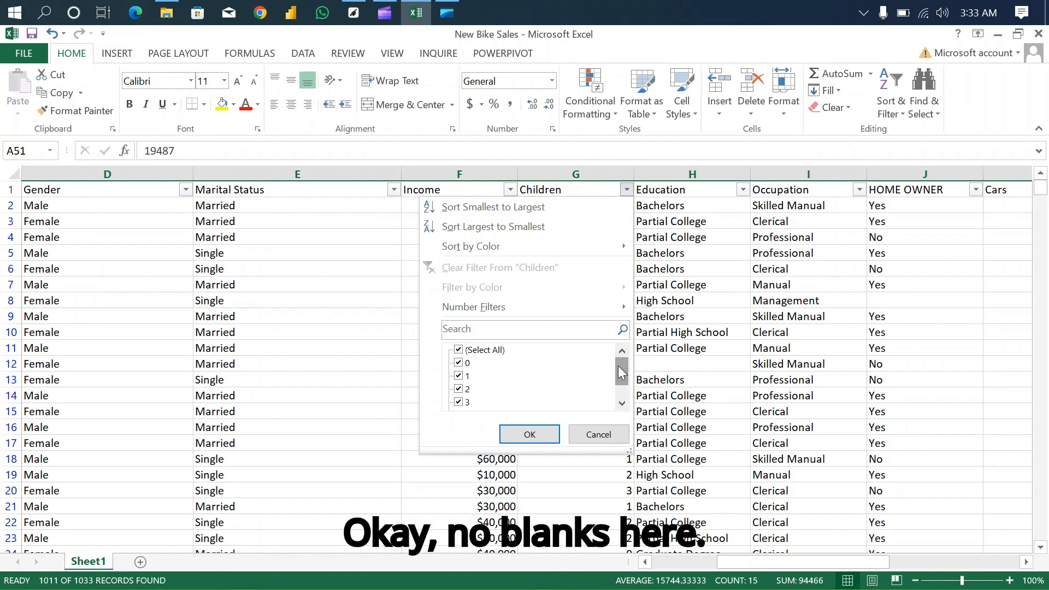
pyautogui.click(614, 429)
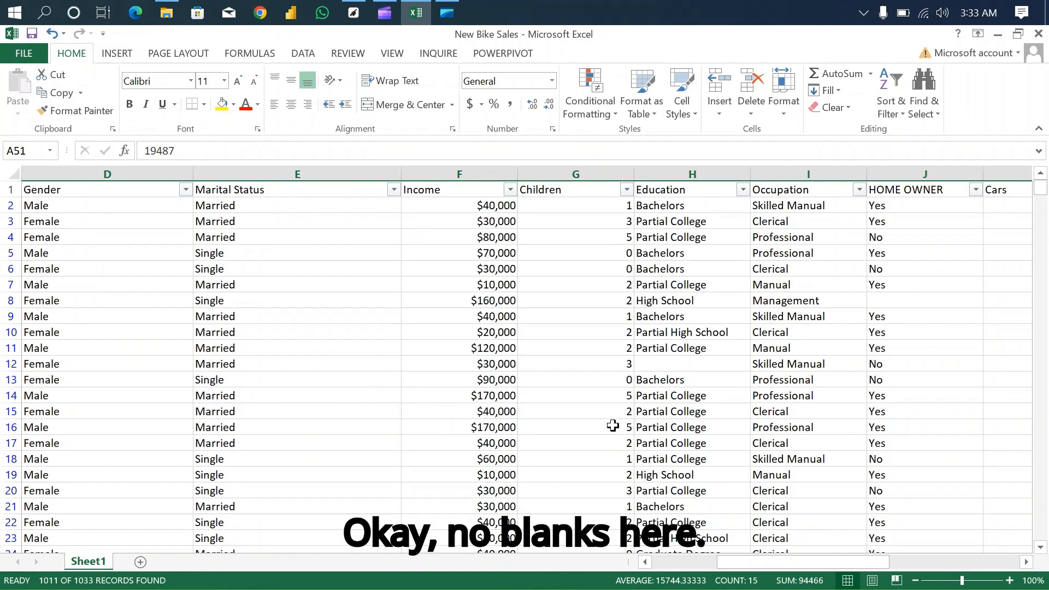
# - Filter the Education column to blanks only and inspect the matching row's other details
pyautogui.click(743, 190)
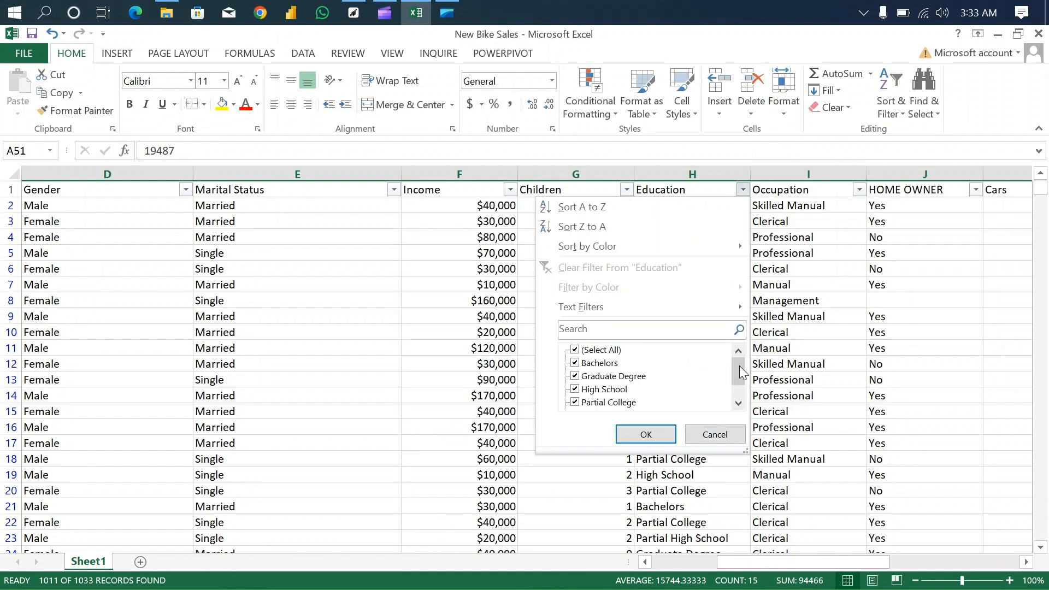
pyautogui.moveTo(741, 373); pyautogui.dragTo(741, 396)
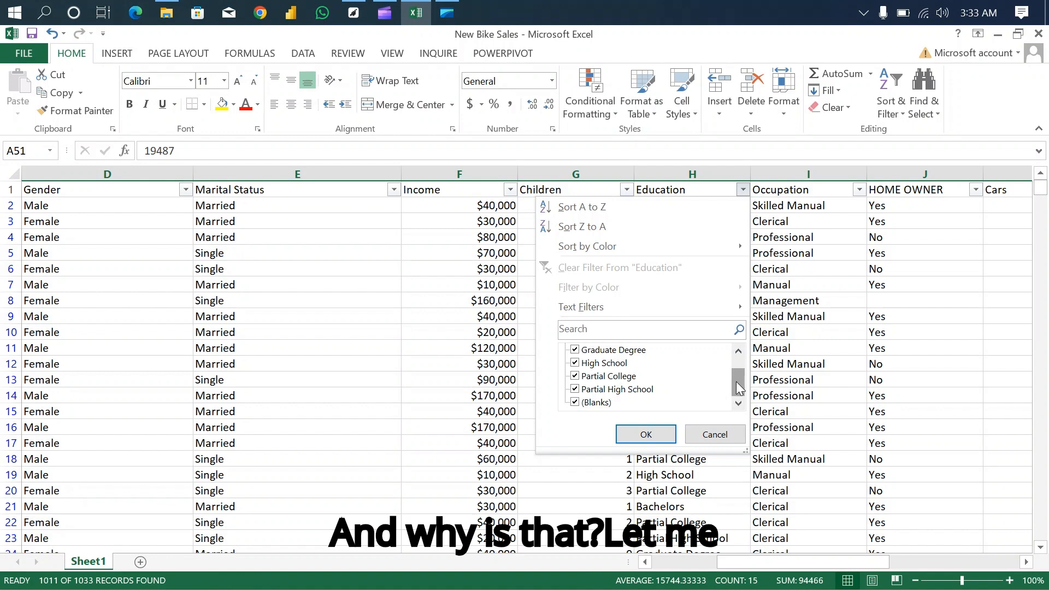
pyautogui.moveTo(739, 387); pyautogui.dragTo(737, 358)
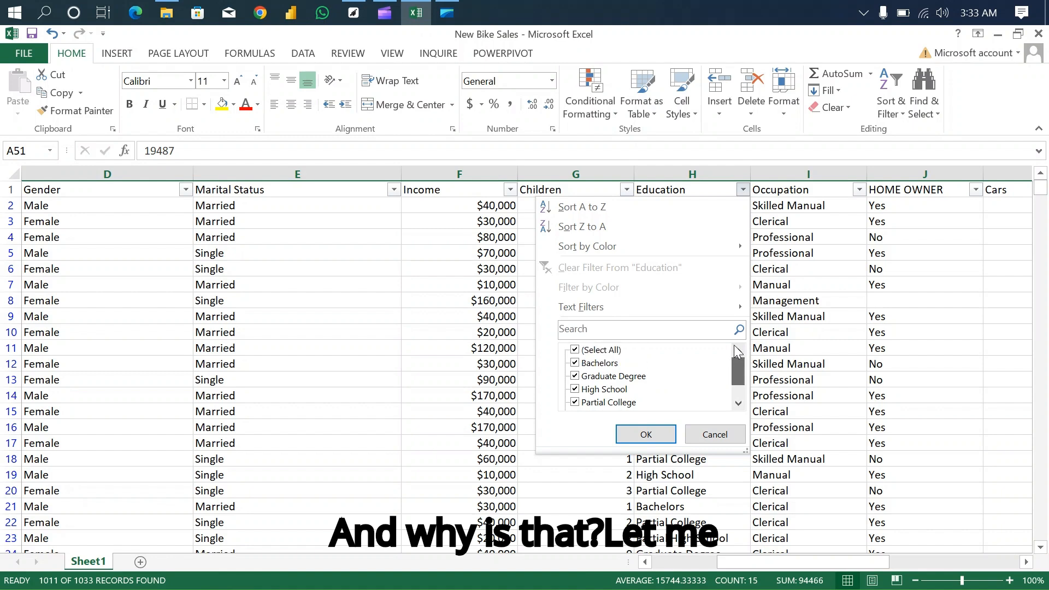
pyautogui.click(573, 352)
pyautogui.click(572, 350)
pyautogui.scroll(-2, 581, 394)
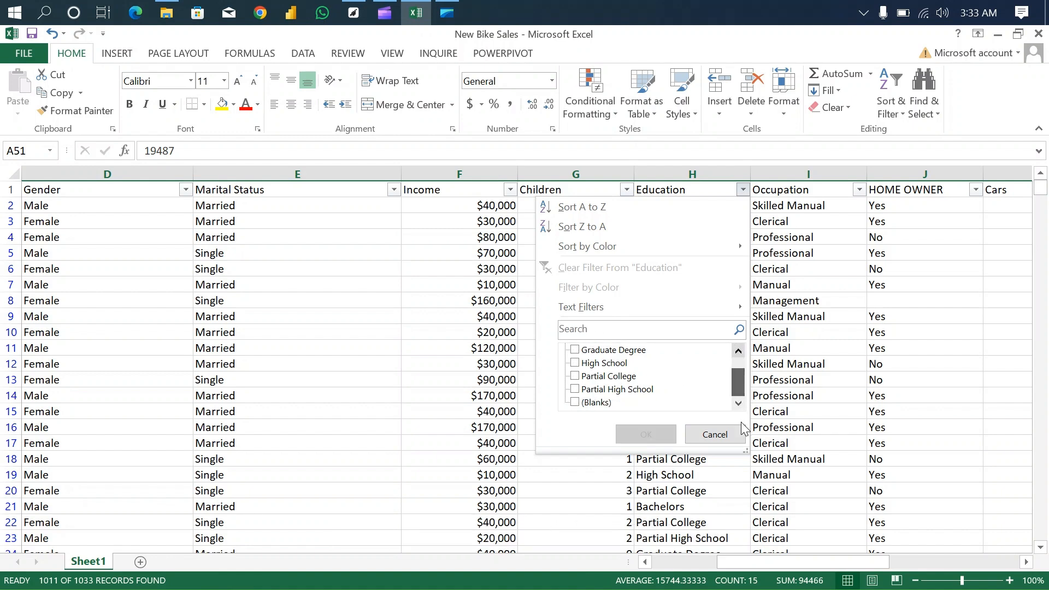
pyautogui.click(574, 403)
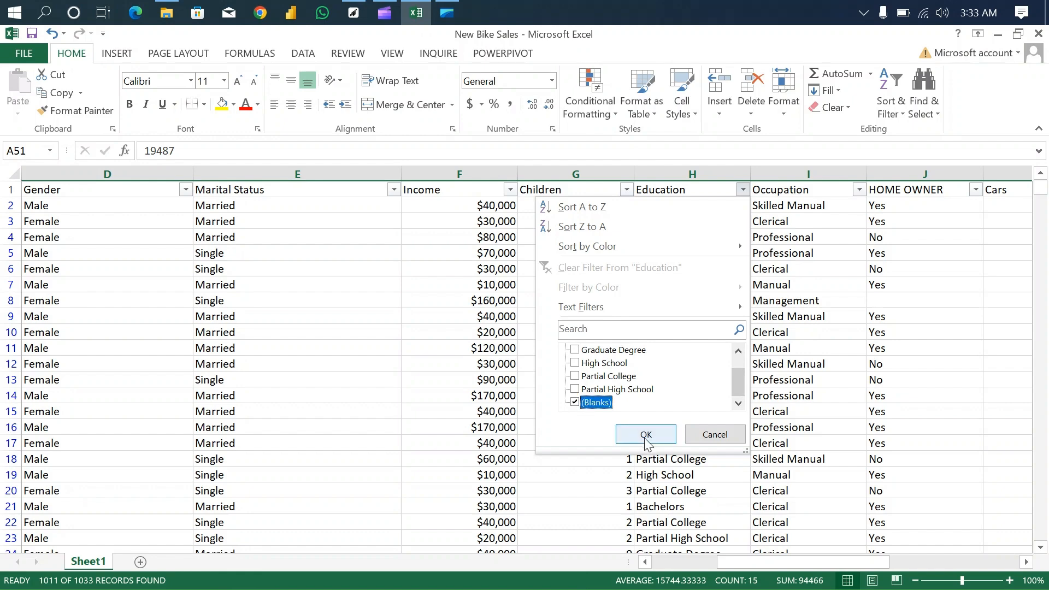
pyautogui.click(645, 435)
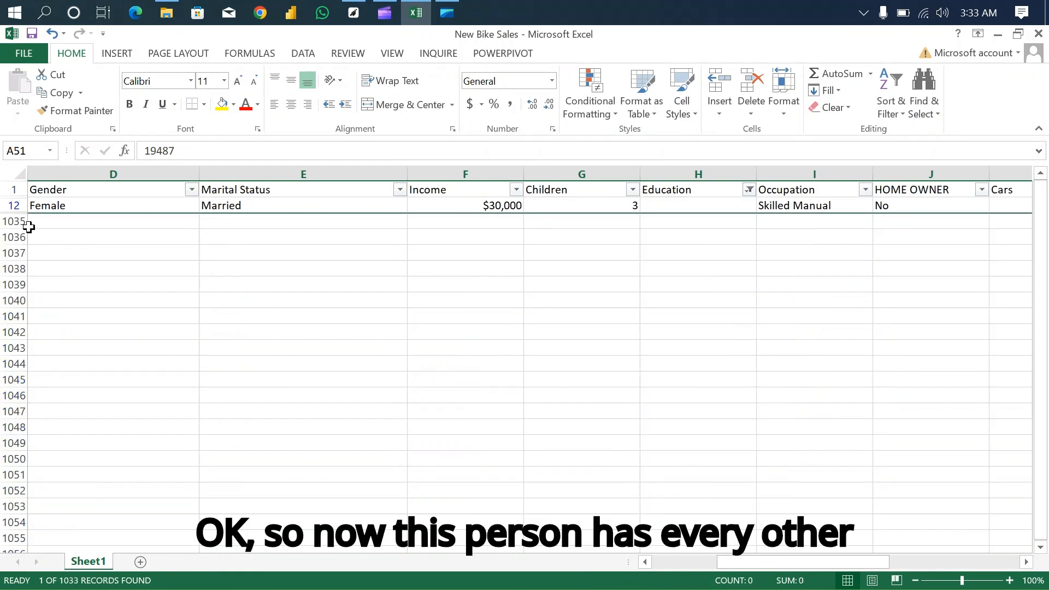
pyautogui.moveTo(768, 561); pyautogui.dragTo(792, 571)
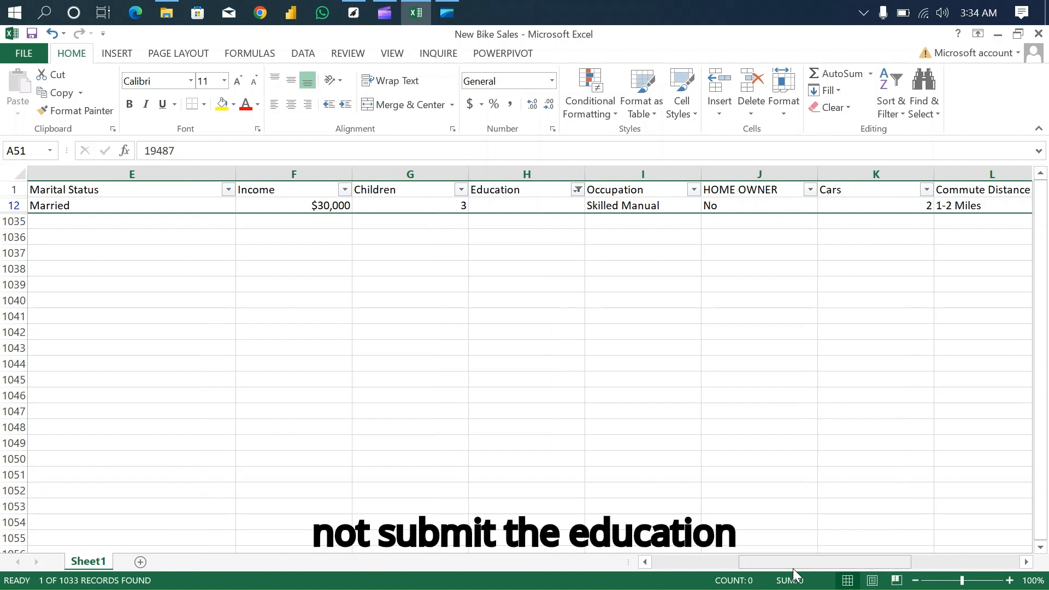
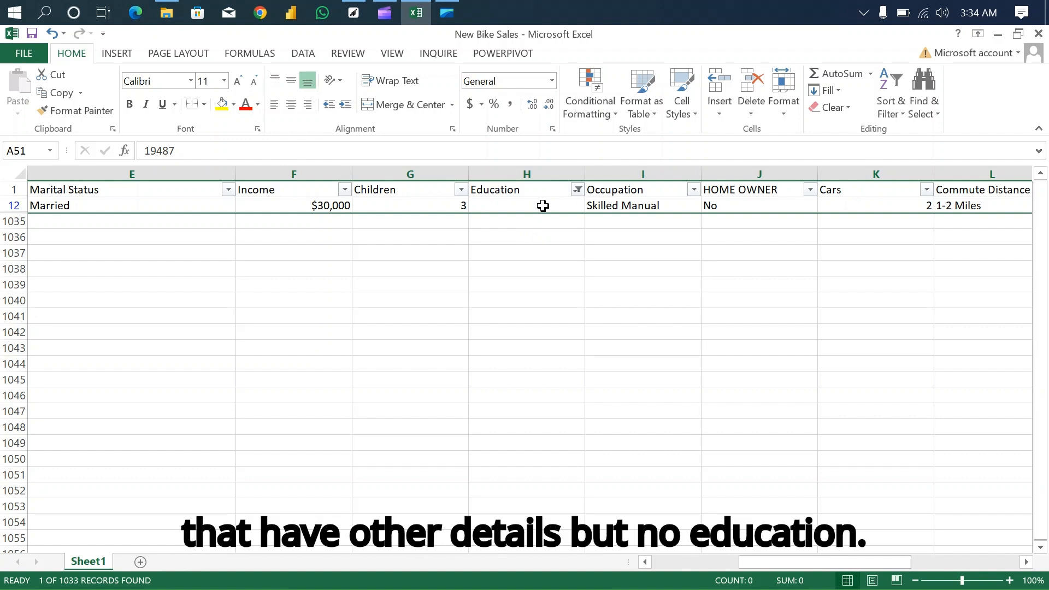
# - Reselect all values in the Education filter so every record is shown again
pyautogui.click(578, 192)
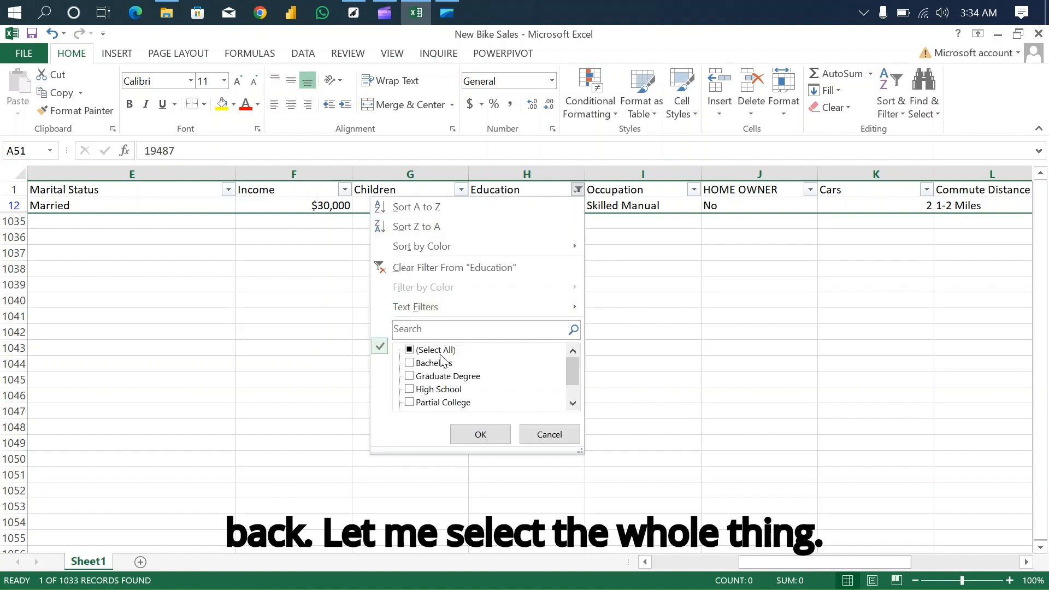
pyautogui.click(409, 350)
pyautogui.click(481, 435)
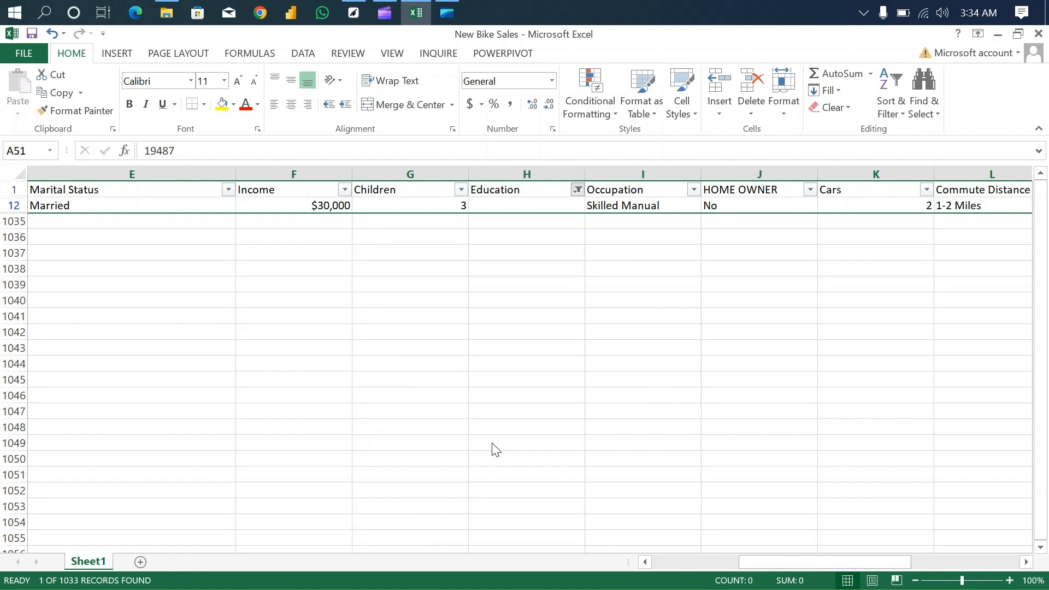
# - With the Education column selected, clear the old search and replacement text in Find and Replace and close it
pyautogui.click(530, 169)
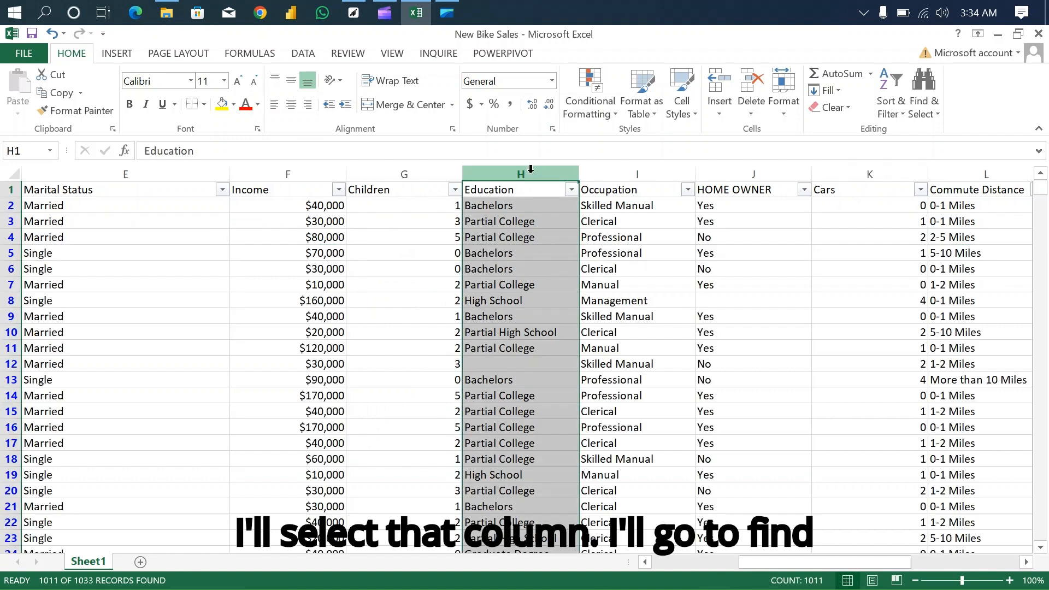
pyautogui.click(920, 90)
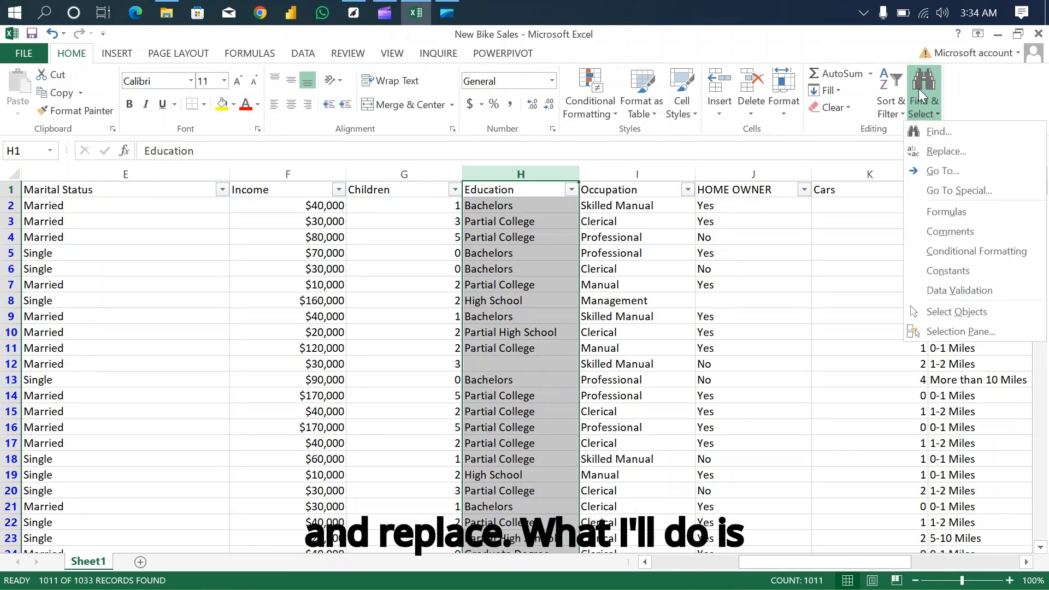
pyautogui.click(934, 153)
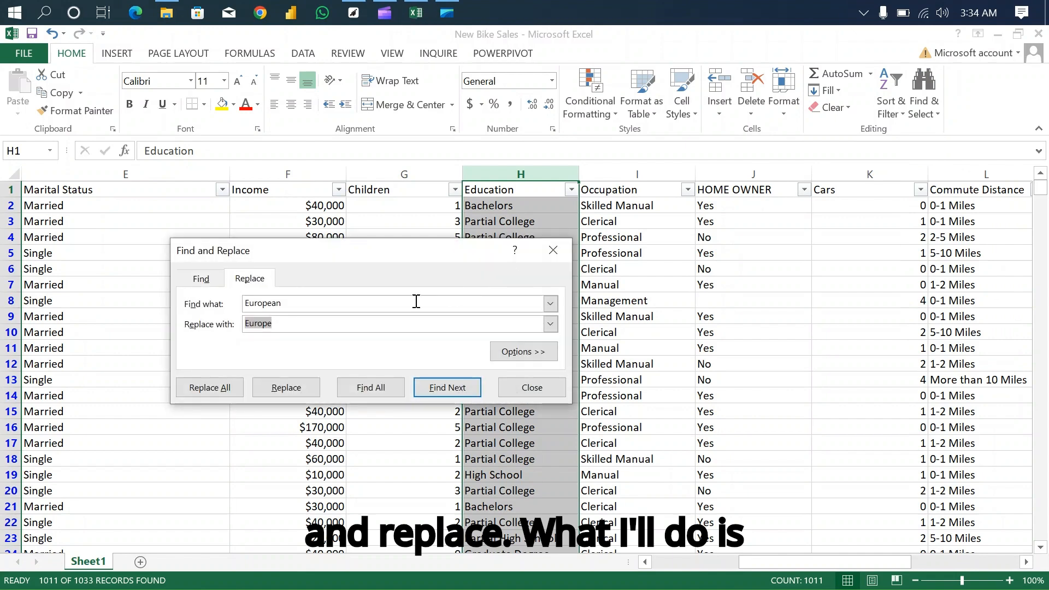
pyautogui.click(300, 303)
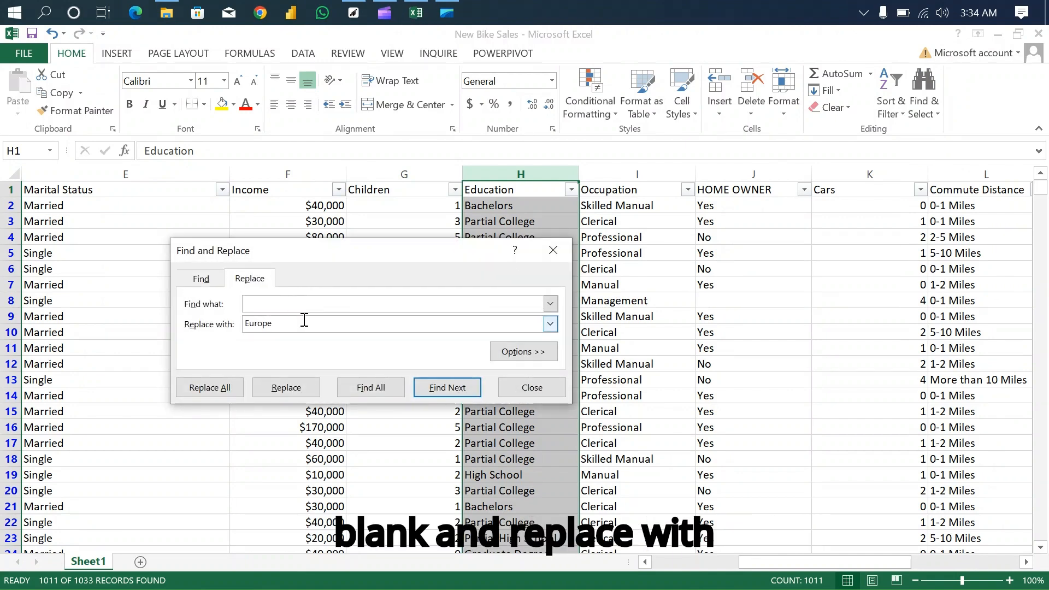
pyautogui.press('BackSpace')
pyautogui.press('BackSpace')
pyautogui.press('BackSpace')
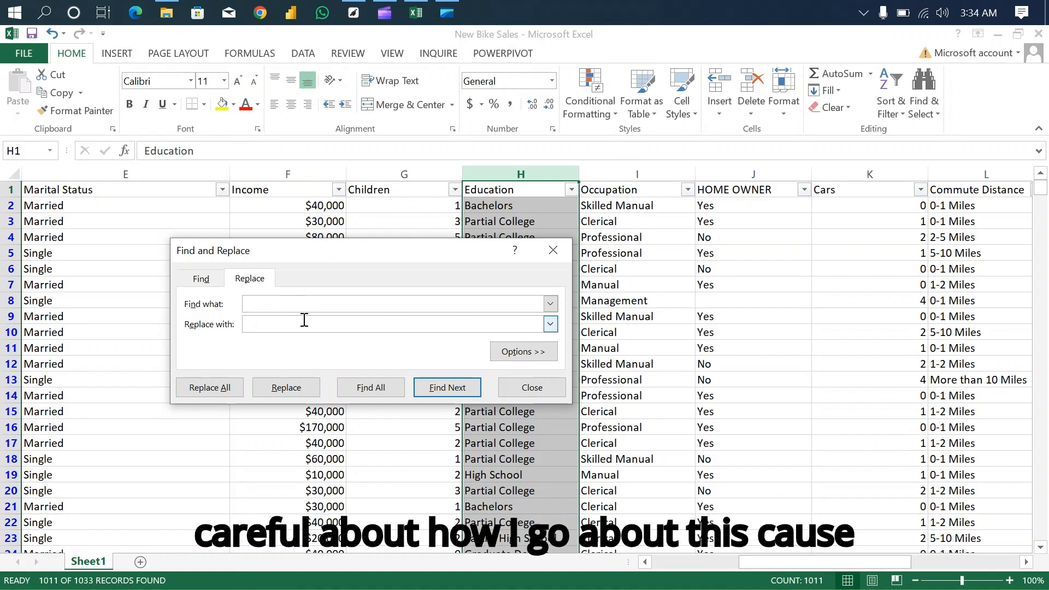
pyautogui.click(556, 252)
# - Check where the records end and select only the Education cells from header H1 through the last data row, 1013
pyautogui.moveTo(1044, 193); pyautogui.dragTo(1046, 538)
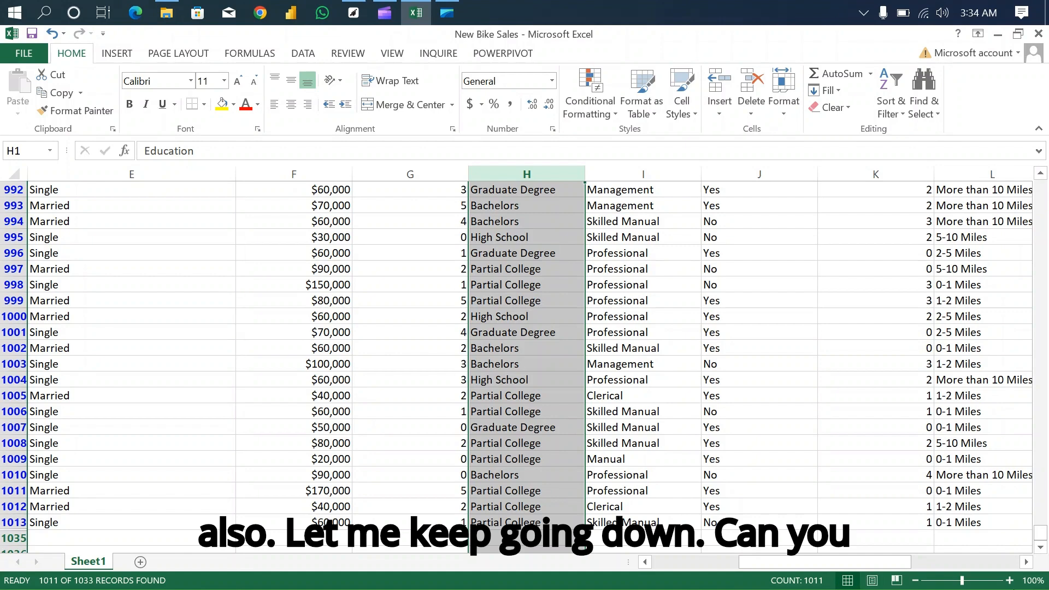
pyautogui.click(1041, 548)
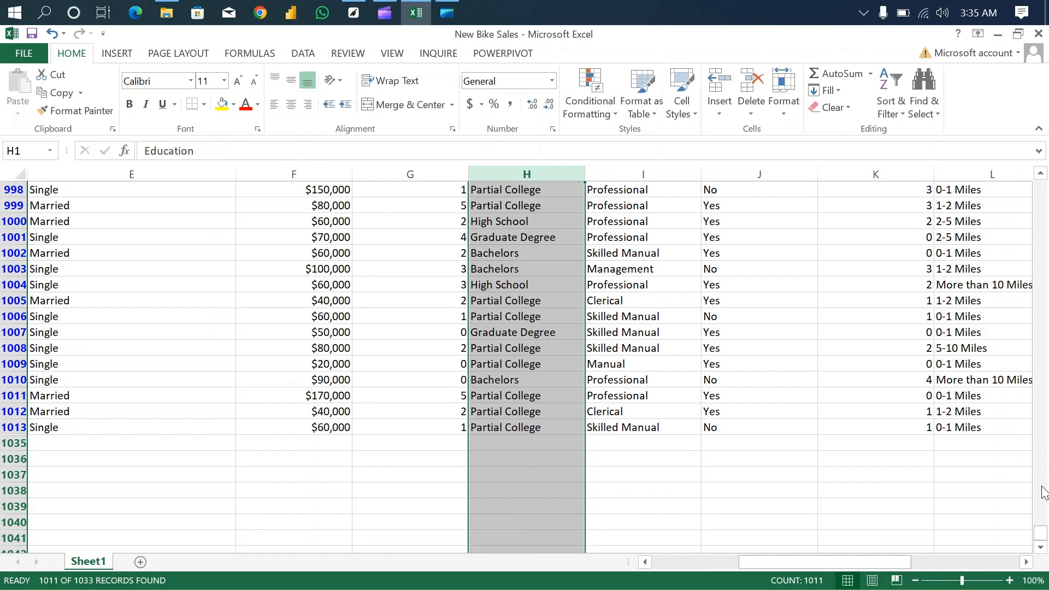
pyautogui.moveTo(1040, 532); pyautogui.dragTo(1040, 185)
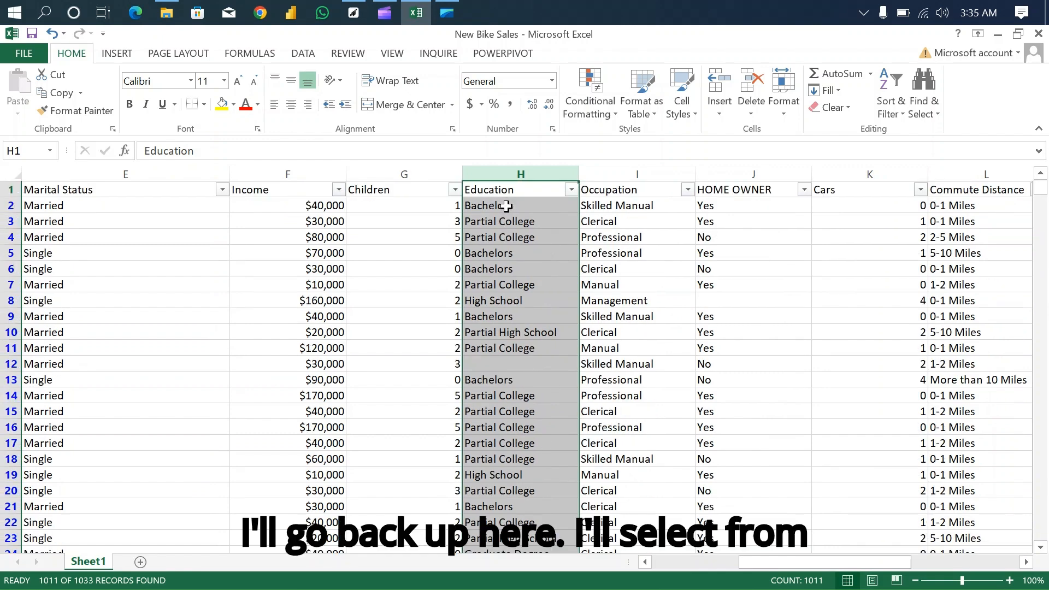
pyautogui.click(517, 194)
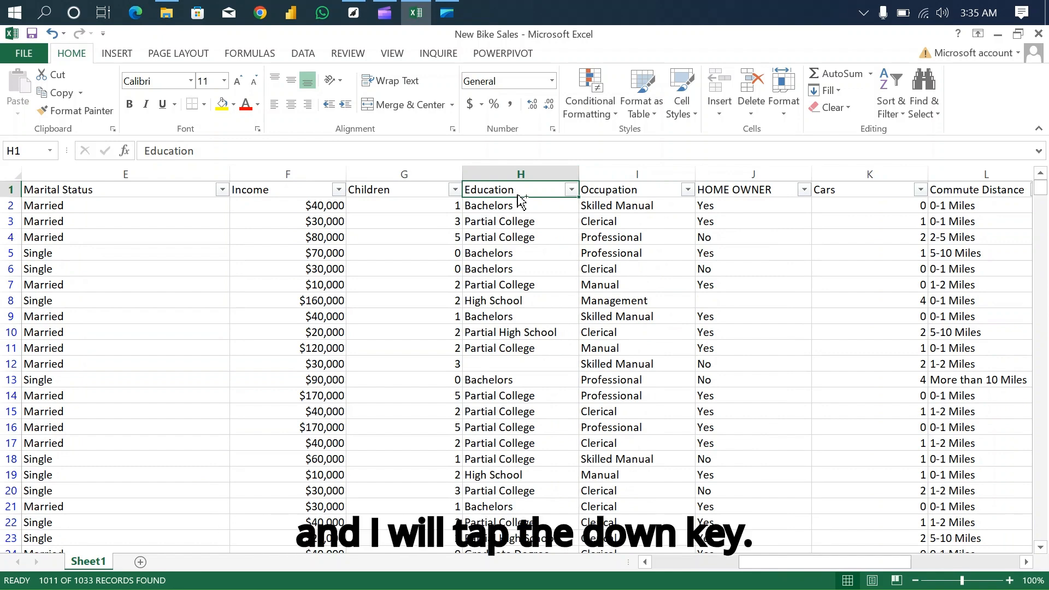
pyautogui.hotkey('ctrl', 'shift', 'Down')
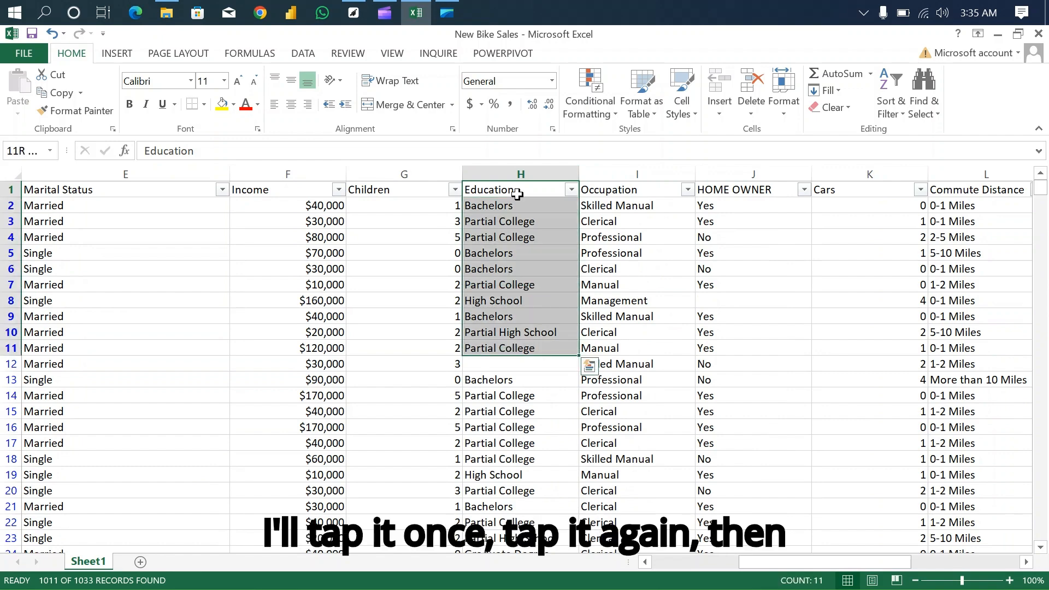
pyautogui.hotkey('ctrl', 'shift', 'Down')
pyautogui.hotkey('ctrl', 'shift', 'Down')
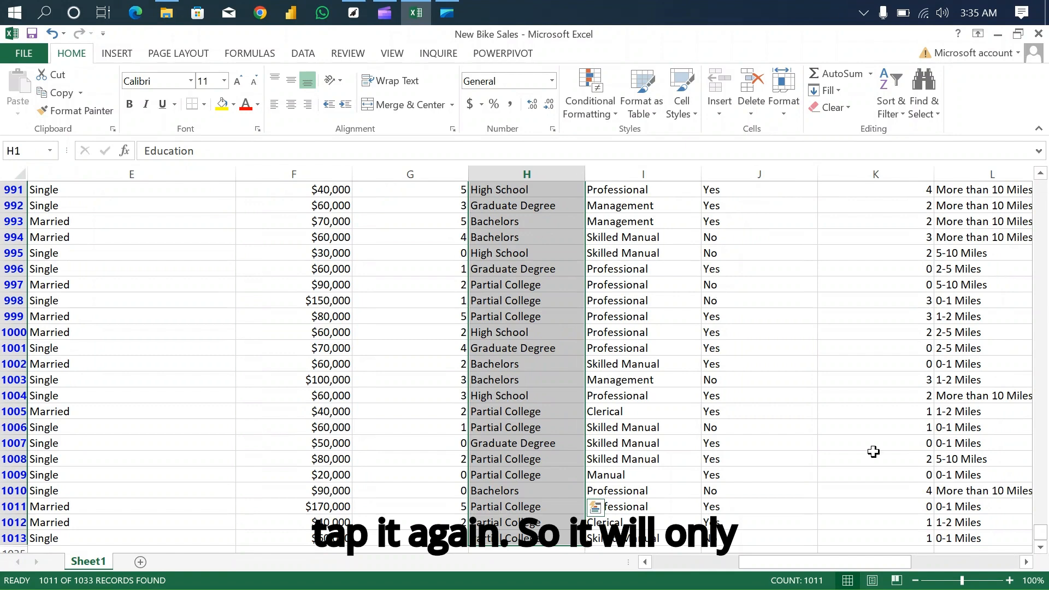
pyautogui.click(1042, 548)
pyautogui.scroll(-5, 1042, 548)
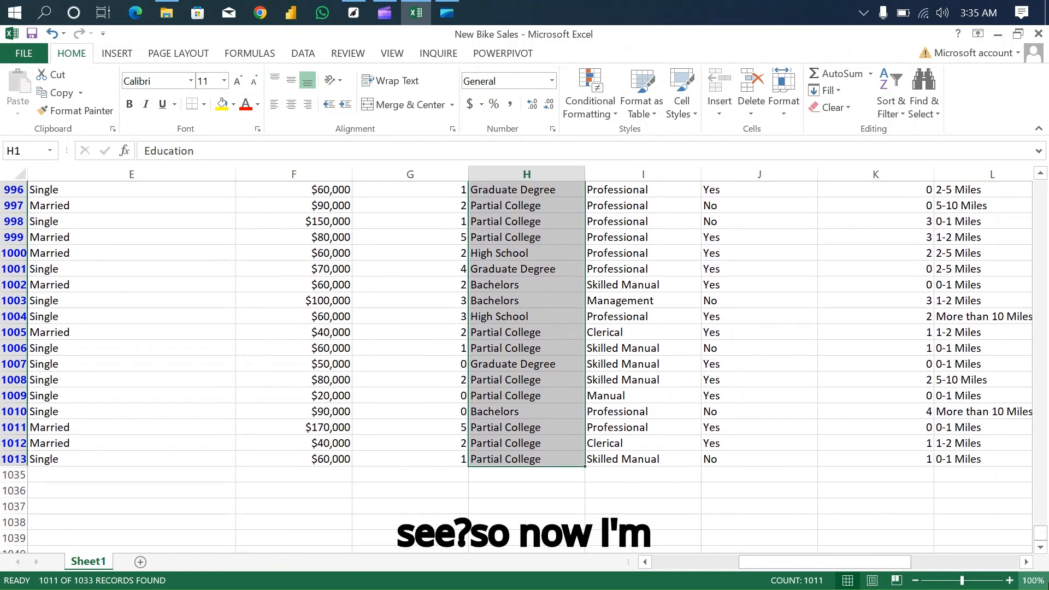
pyautogui.moveTo(1045, 535); pyautogui.dragTo(1045, 186)
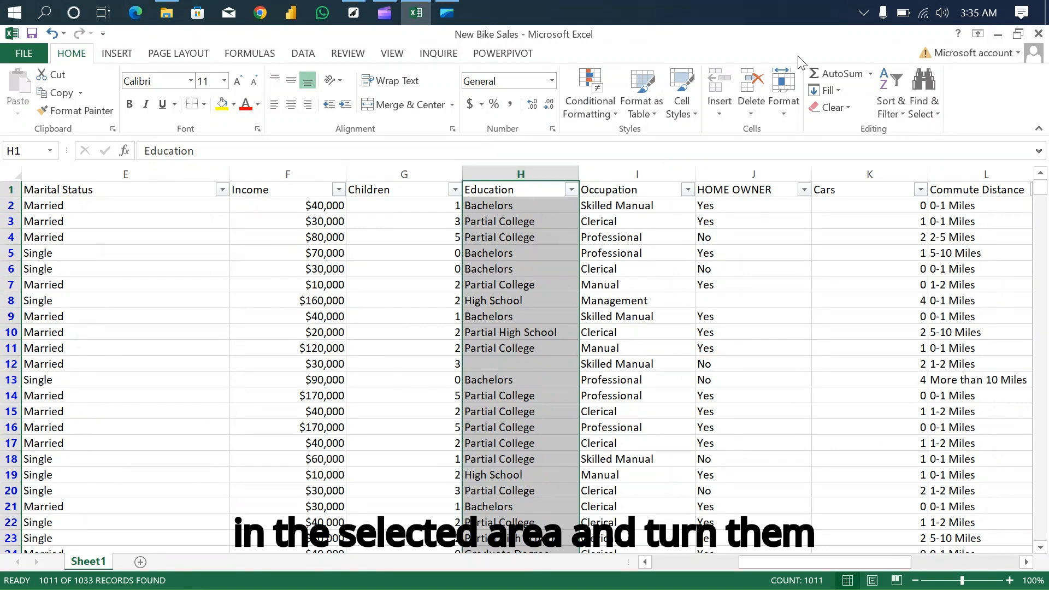
# - Replace all blank cells in the selected Education range with N/A and close Find and Replace
pyautogui.click(923, 99)
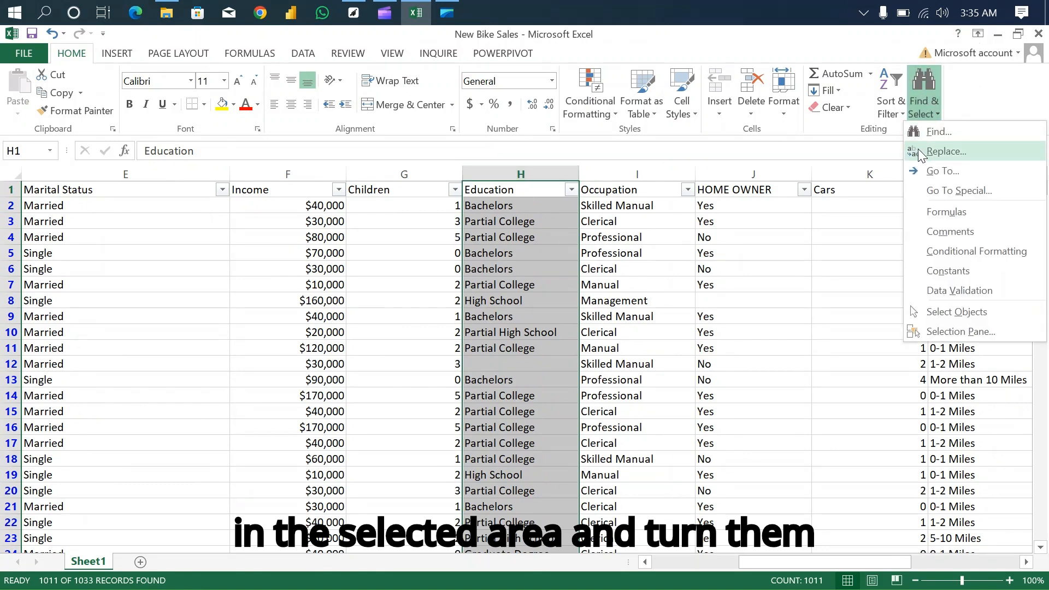
pyautogui.click(944, 151)
pyautogui.click(279, 344)
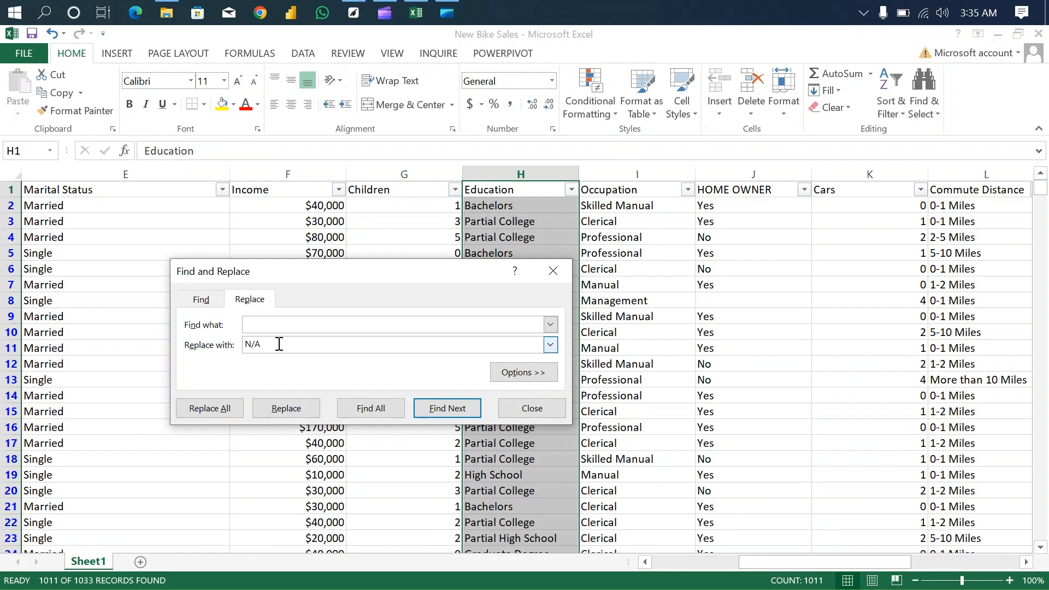
pyautogui.click(210, 410)
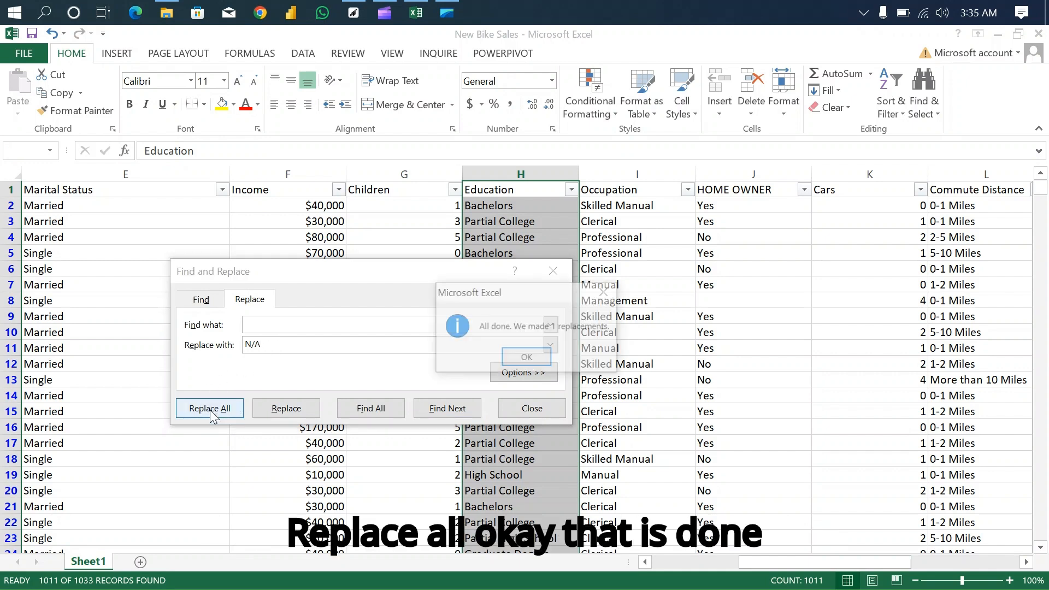
pyautogui.click(538, 362)
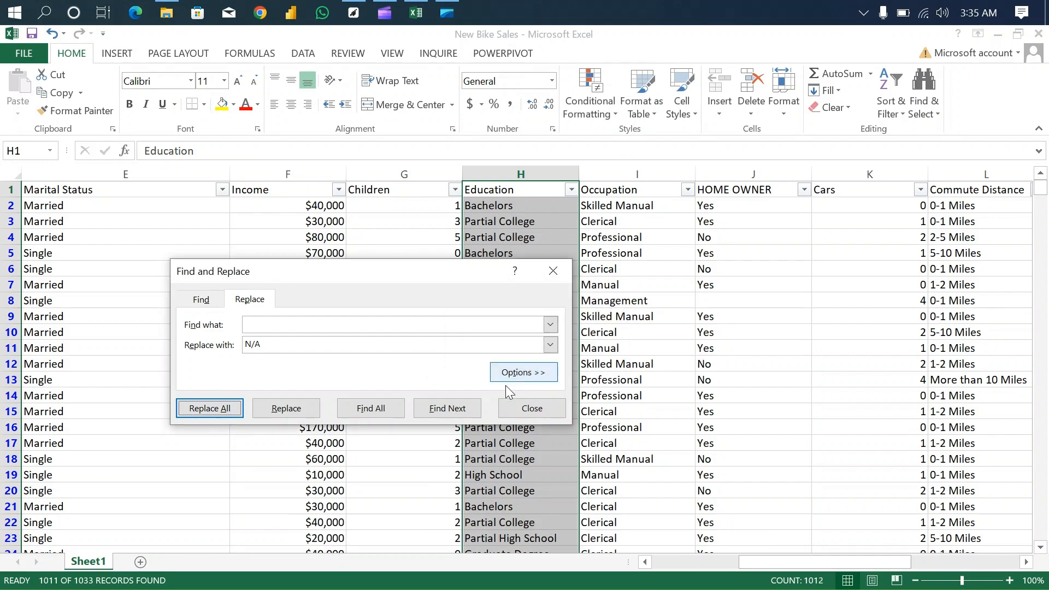
pyautogui.click(552, 271)
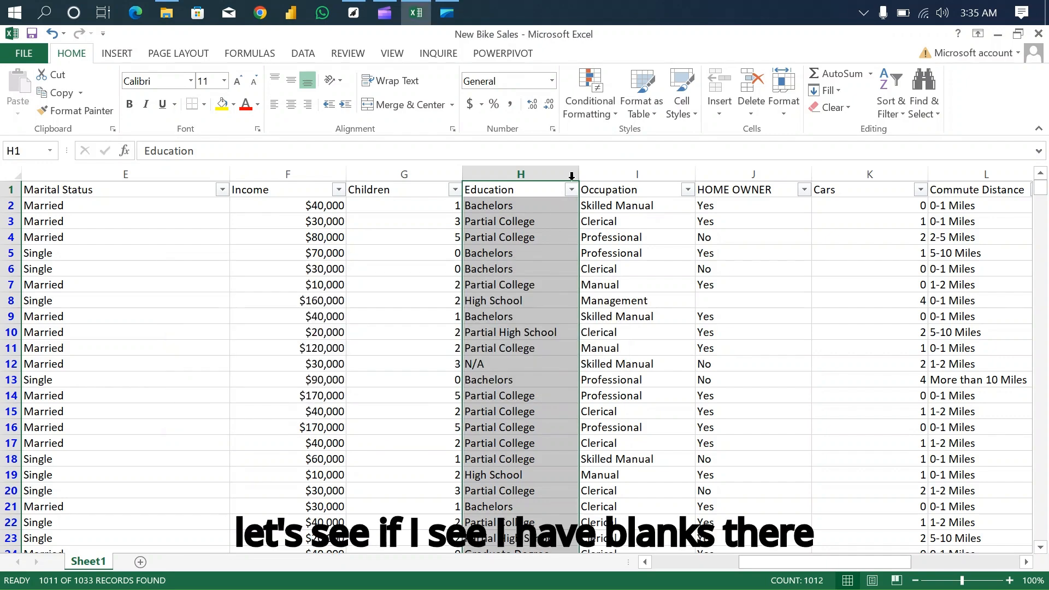
# - Check the distinct values in the Education and Occupation columns for blanks, keeping all values selected
pyautogui.click(572, 189)
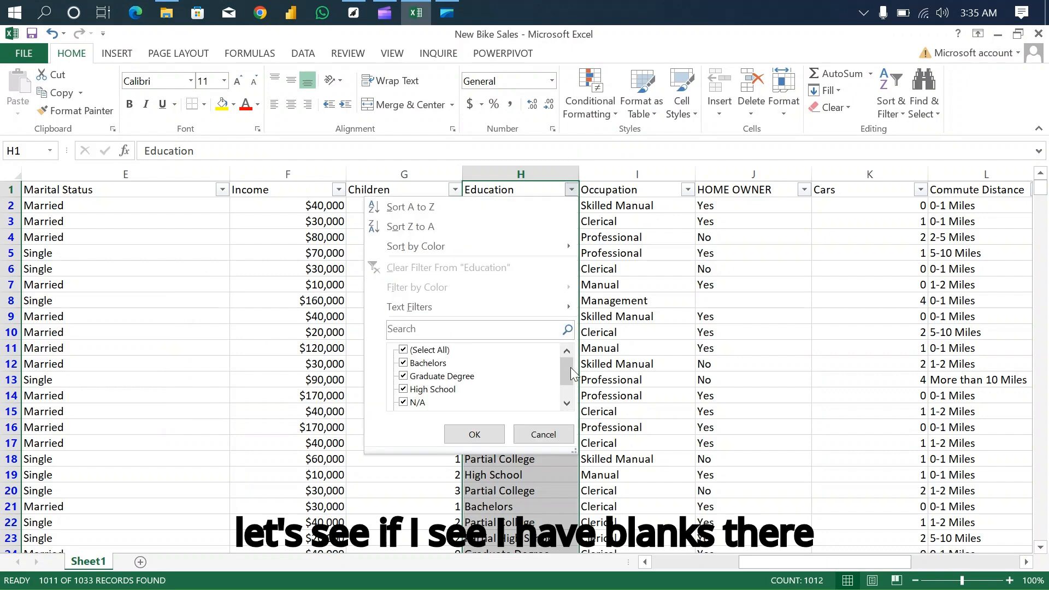
pyautogui.moveTo(573, 365); pyautogui.dragTo(573, 387)
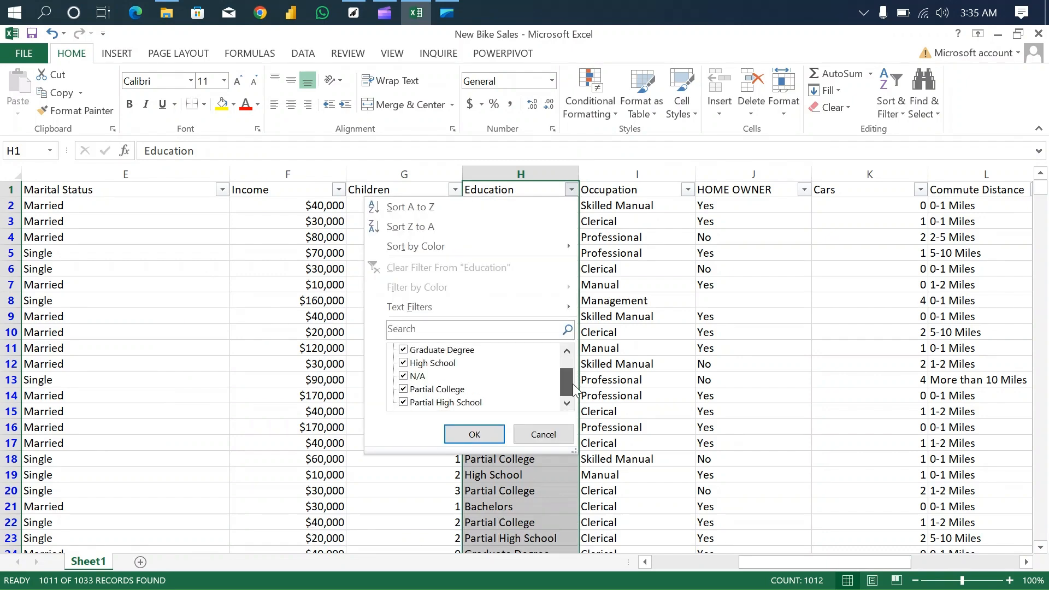
pyautogui.click(492, 436)
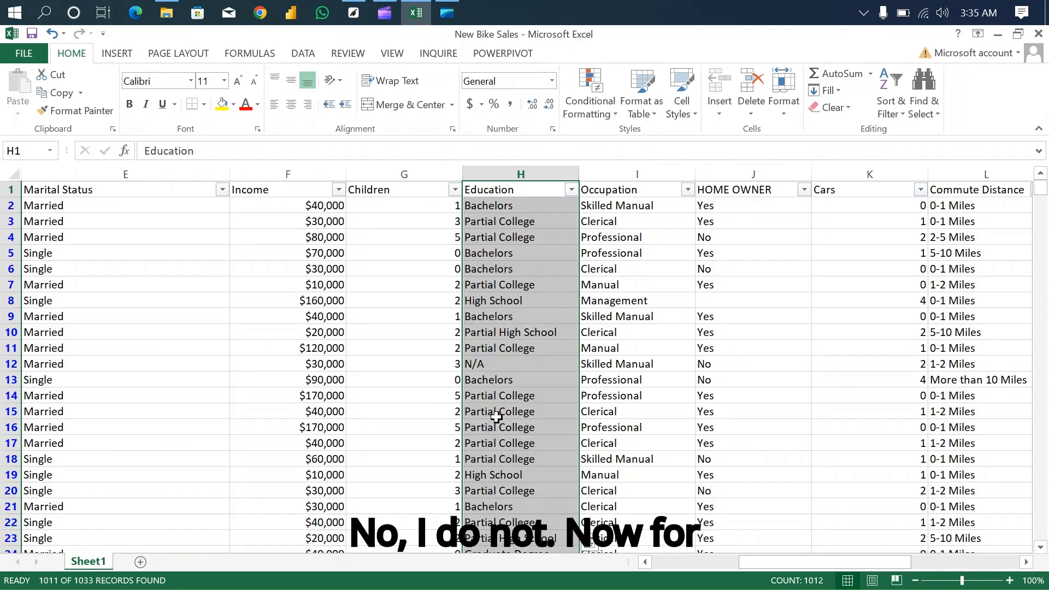
pyautogui.click(687, 189)
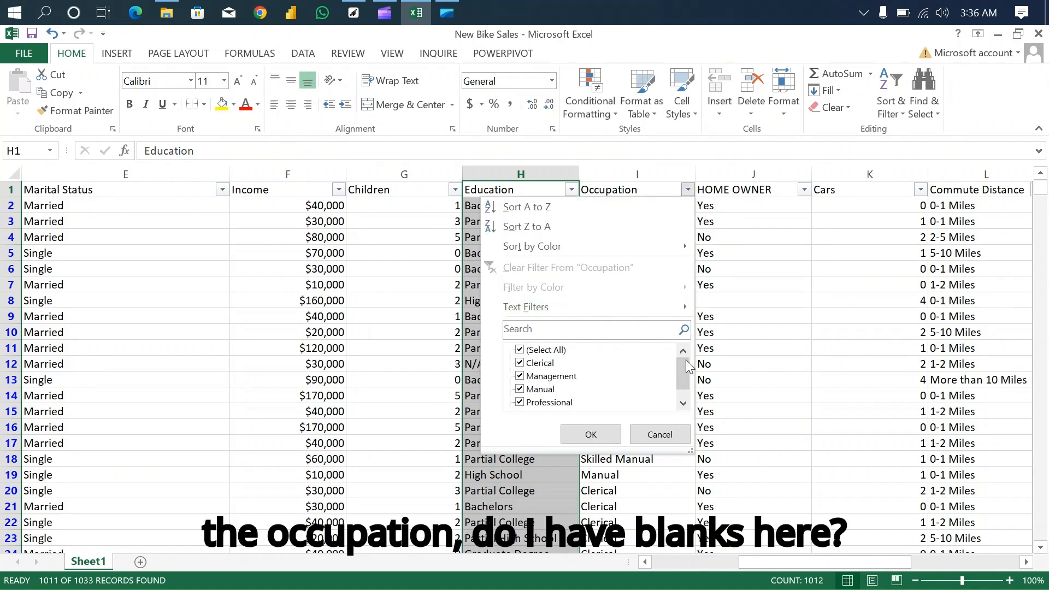
pyautogui.scroll(-1, 686, 383)
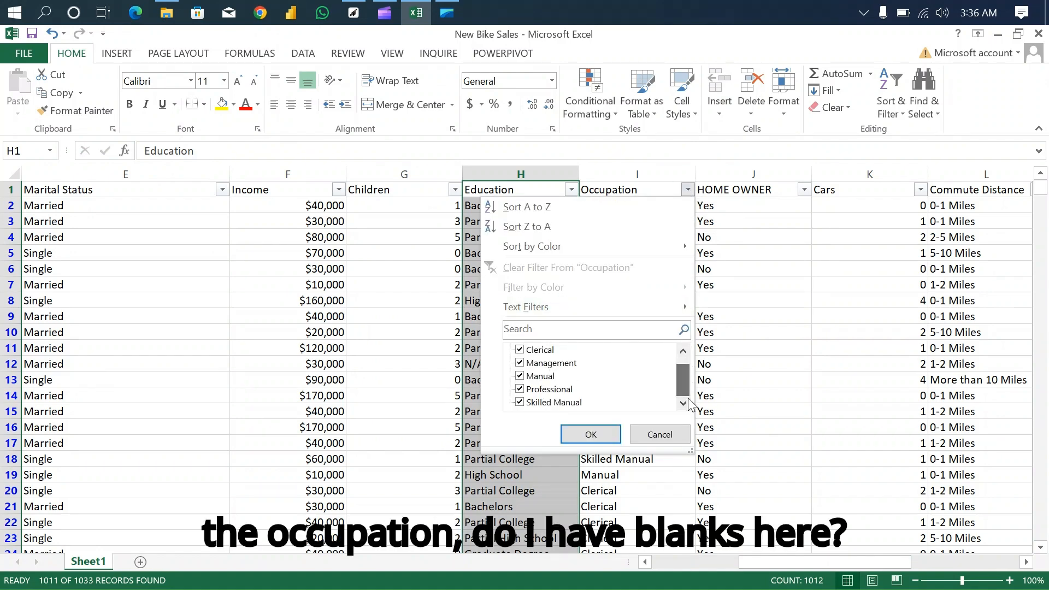
pyautogui.click(609, 435)
# - Filter the HOME OWNER column to blanks only and inspect the matching row's other details
pyautogui.click(803, 190)
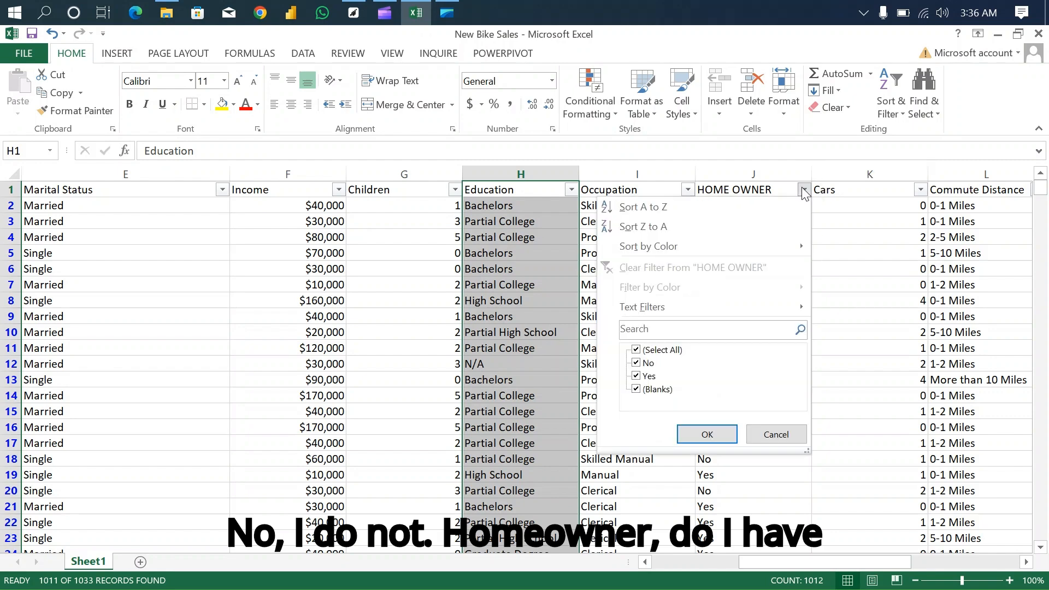
pyautogui.click(774, 435)
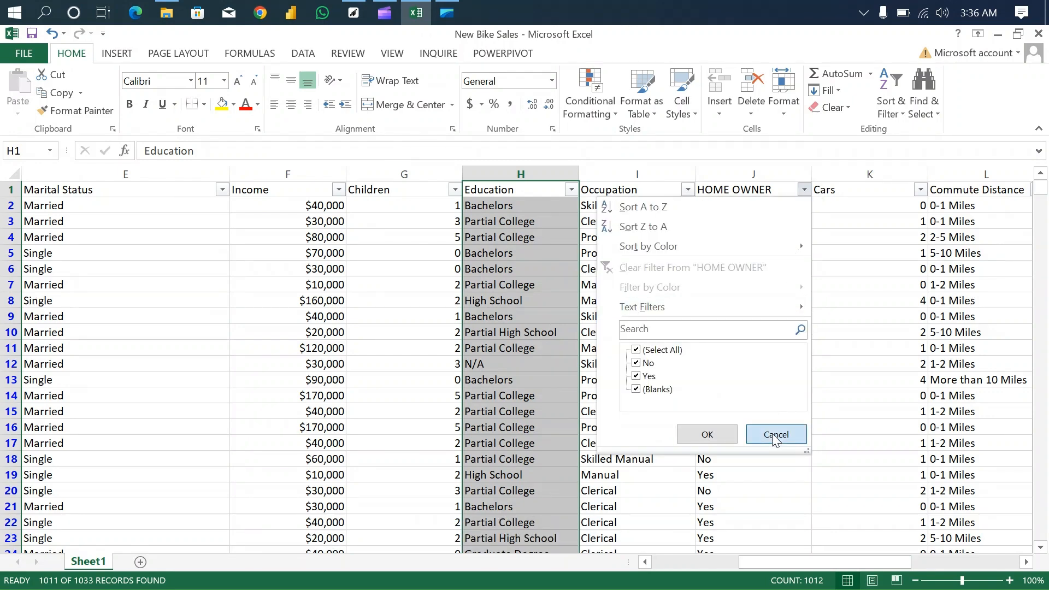
pyautogui.click(804, 191)
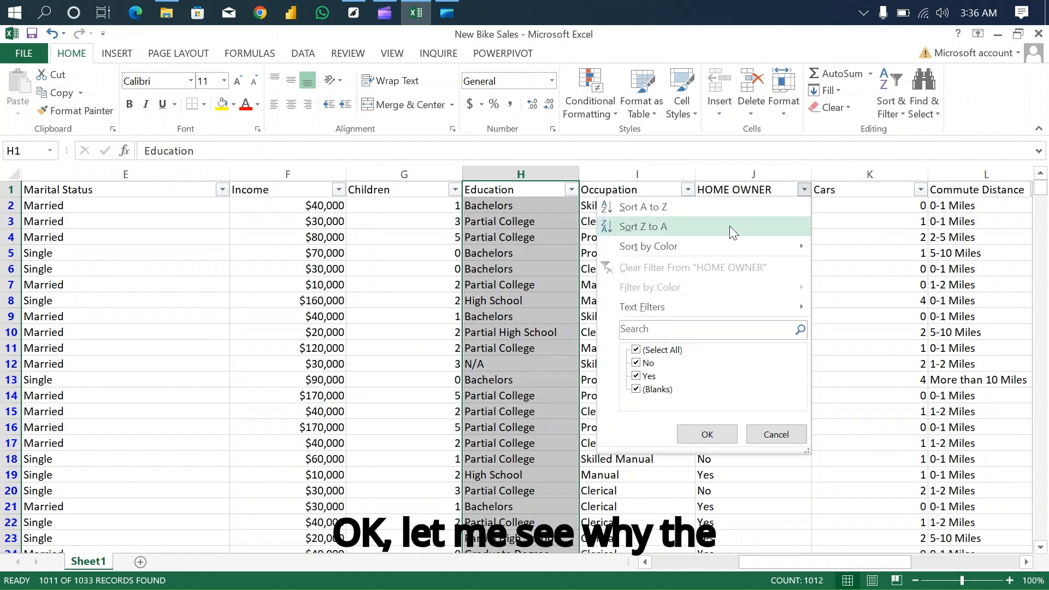
pyautogui.click(635, 350)
pyautogui.click(636, 389)
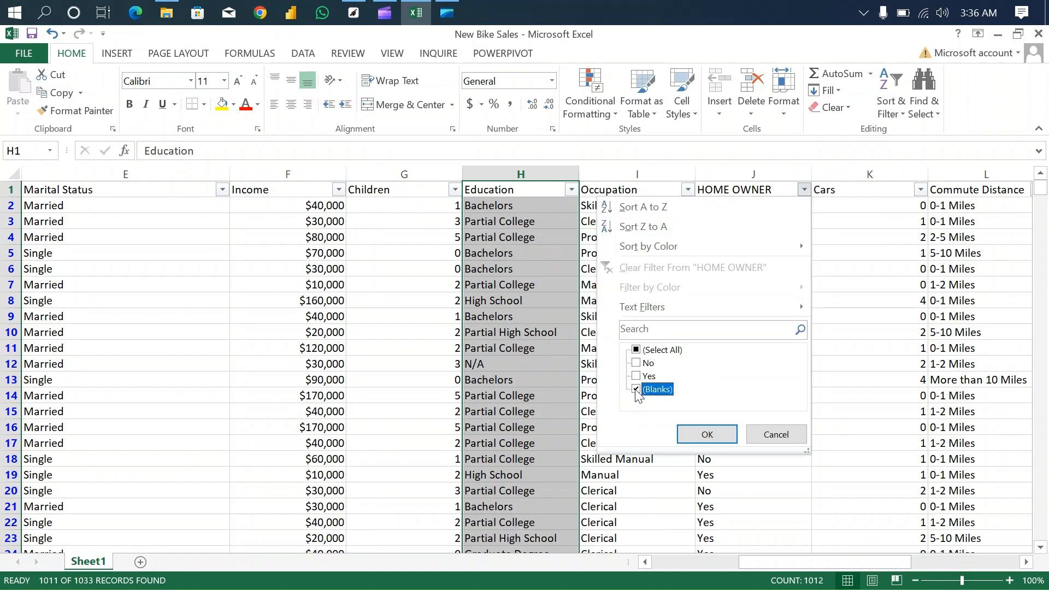
pyautogui.click(706, 434)
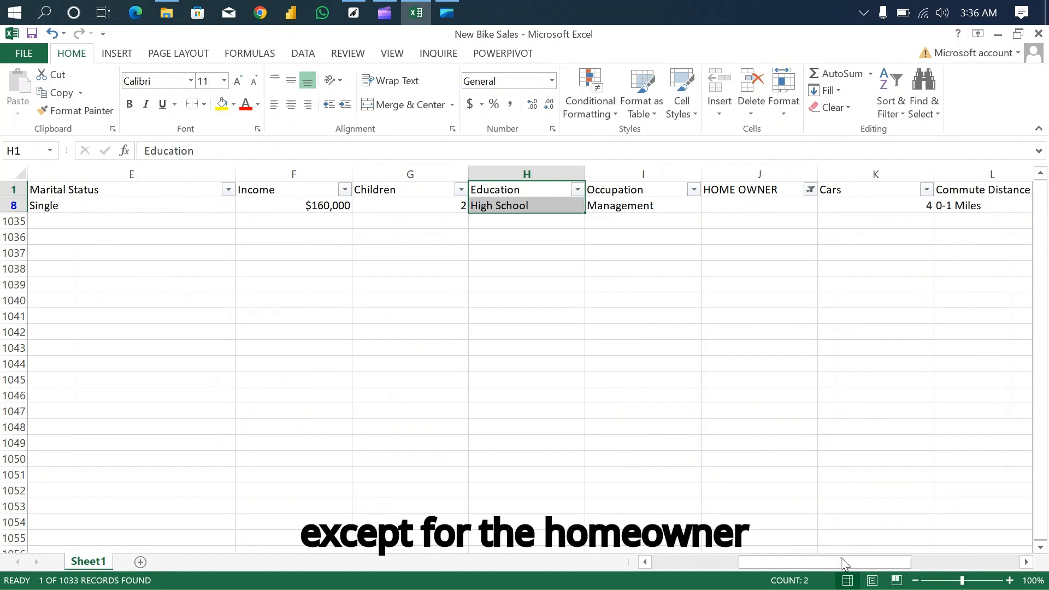
pyautogui.moveTo(845, 561); pyautogui.dragTo(866, 553)
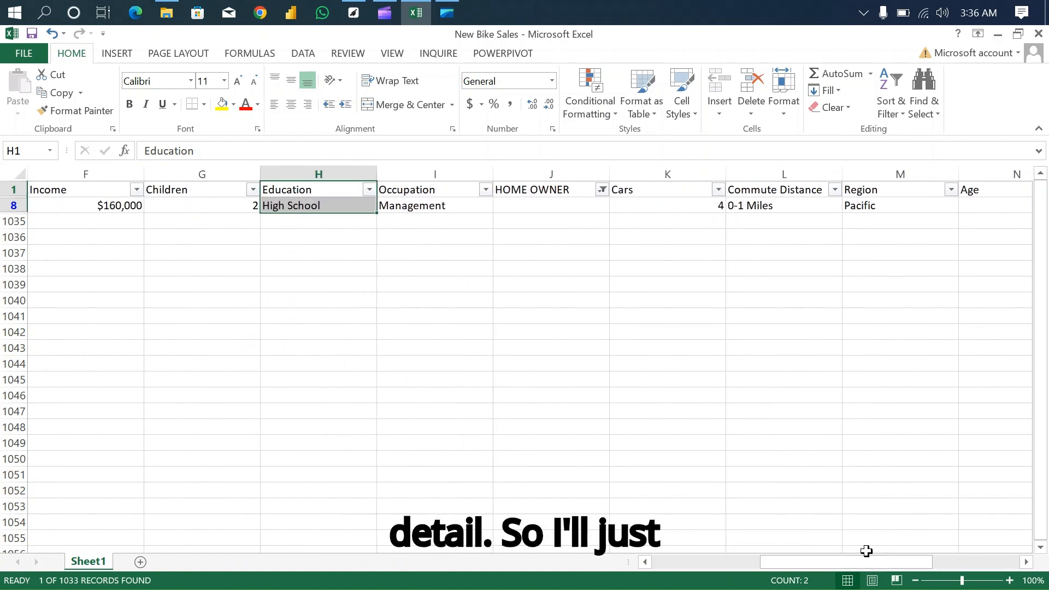
# - Reselect all values in the HOME OWNER filter to bring back every record
pyautogui.click(600, 189)
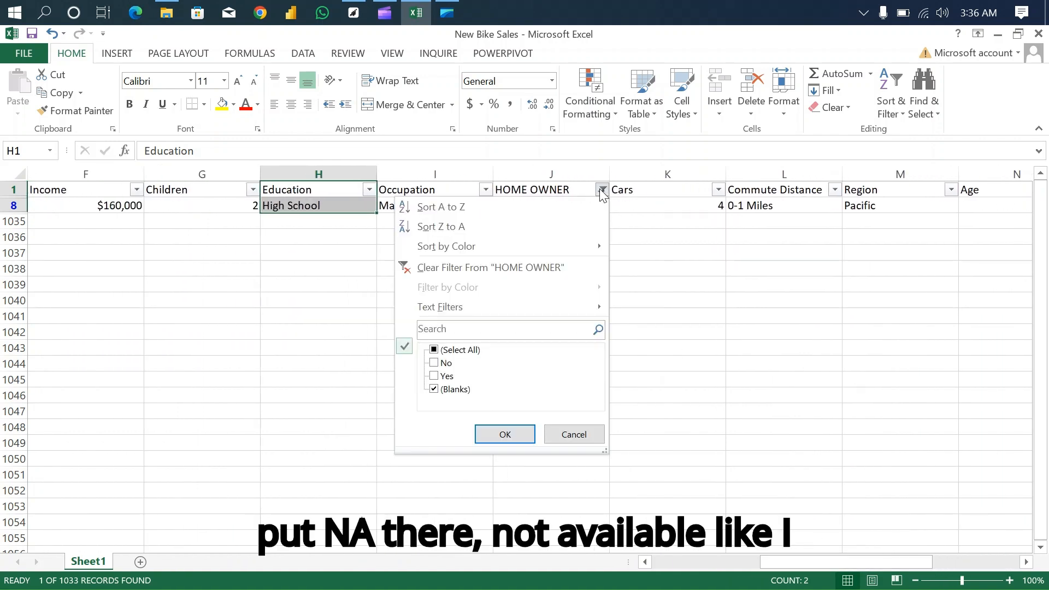
pyautogui.click(435, 351)
pyautogui.click(505, 434)
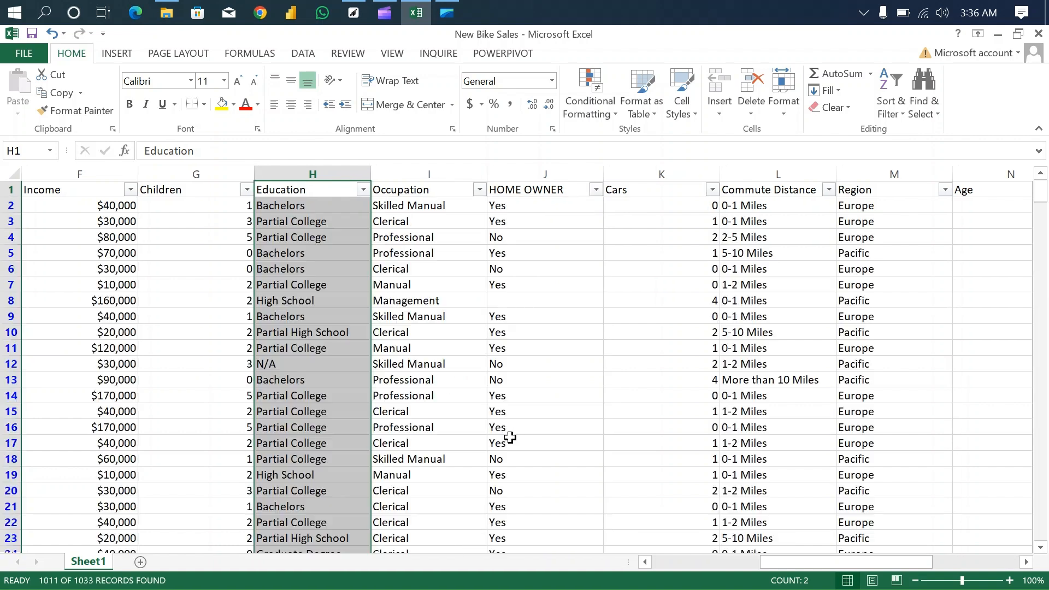
# - Replace all blank cells in the HOME OWNER data, from J2 down to the last record, with N/A and close Find and Replace
pyautogui.click(546, 205)
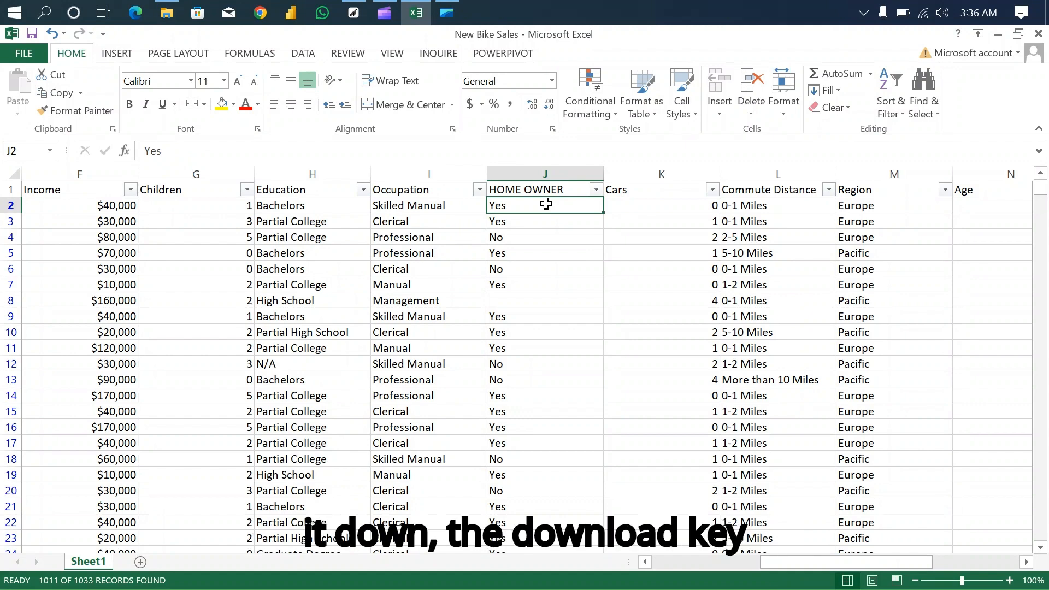
pyautogui.hotkey('shift', 'Down')
pyautogui.hotkey('shift', 'Down')
pyautogui.hotkey('shift', 'Down')
pyautogui.hotkey('shift', 'Down')
pyautogui.hotkey('shift', 'Down')
pyautogui.hotkey('shift', 'Down')
pyautogui.hotkey('shift', 'Down')
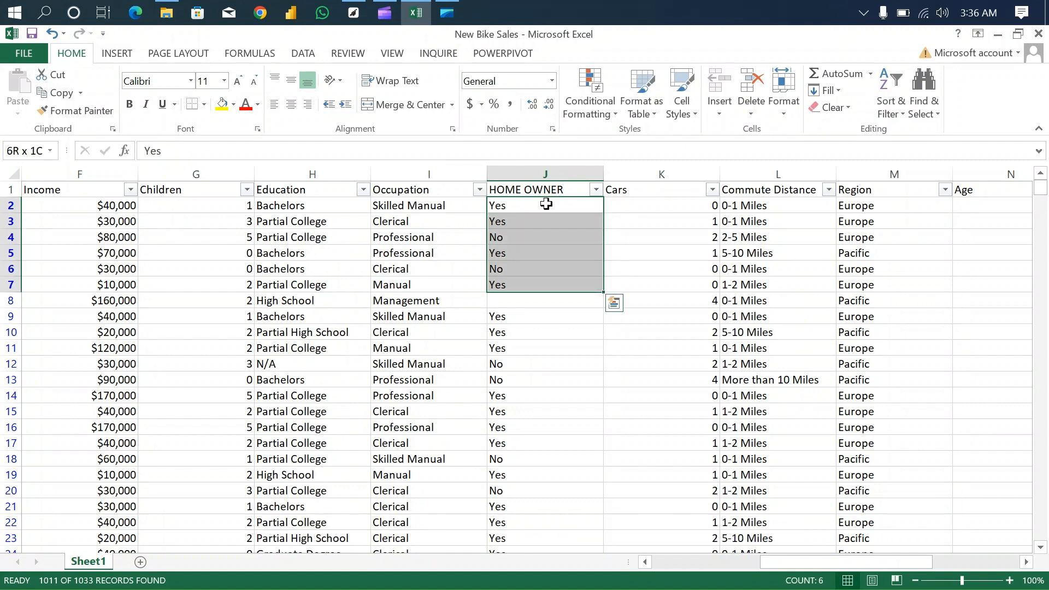
pyautogui.hotkey('ctrl', 'shift', 'Down')
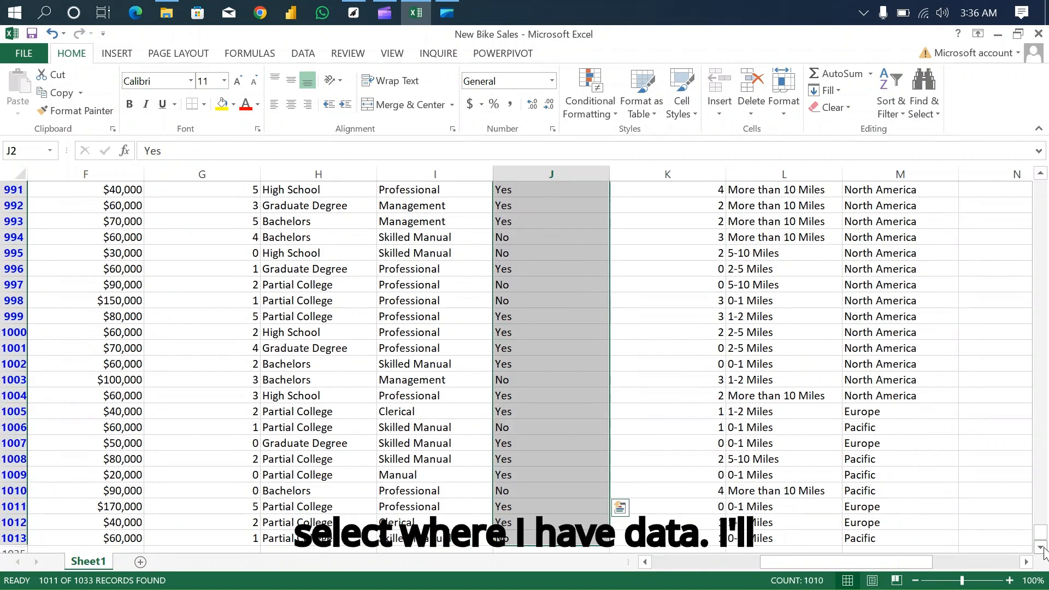
pyautogui.scroll(-1, 1044, 541)
pyautogui.moveTo(1044, 540); pyautogui.dragTo(1040, 188)
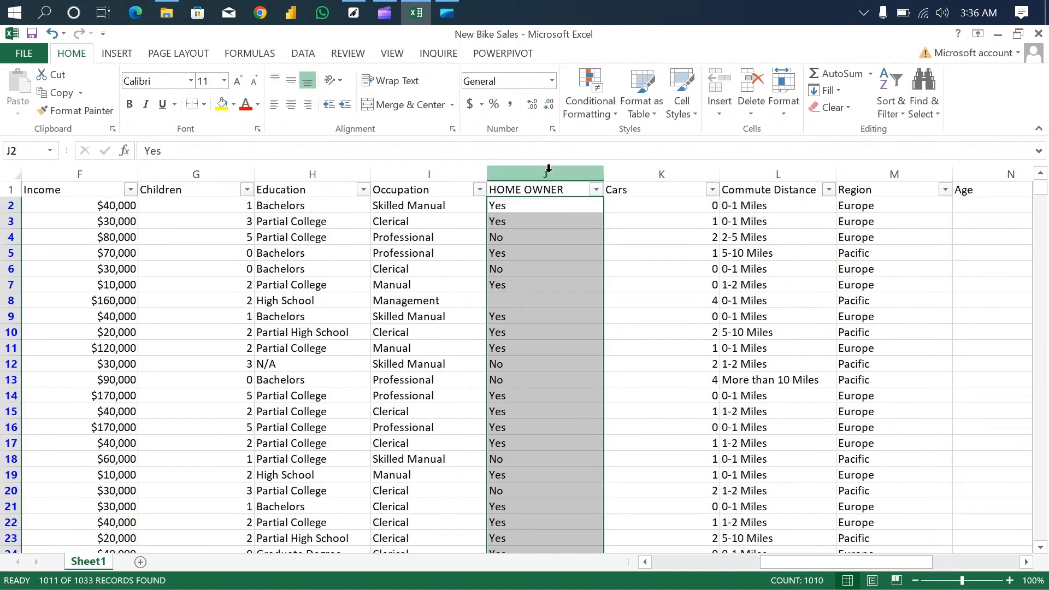
pyautogui.click(908, 110)
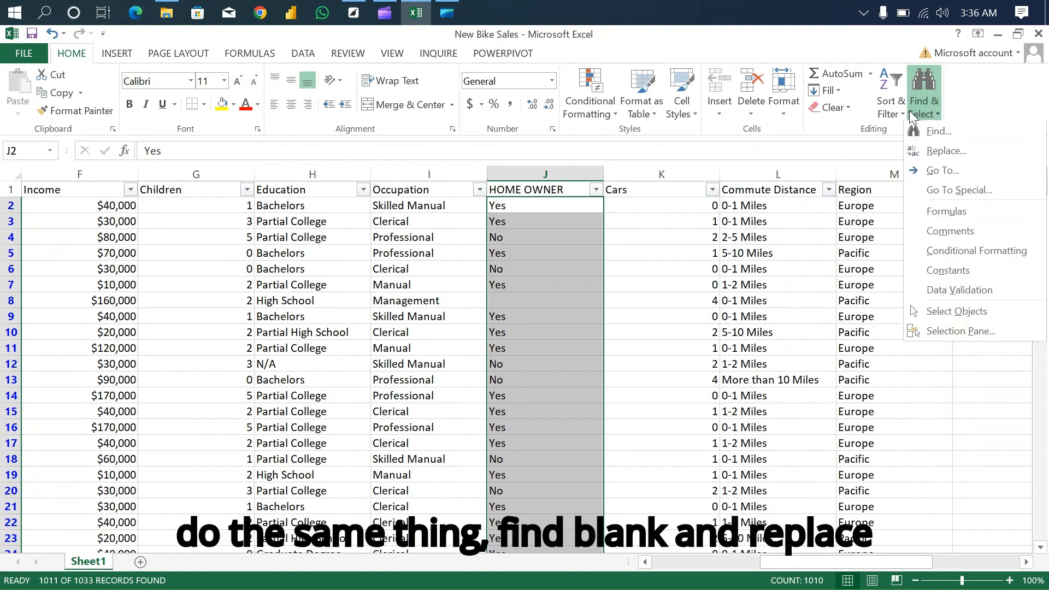
pyautogui.click(934, 152)
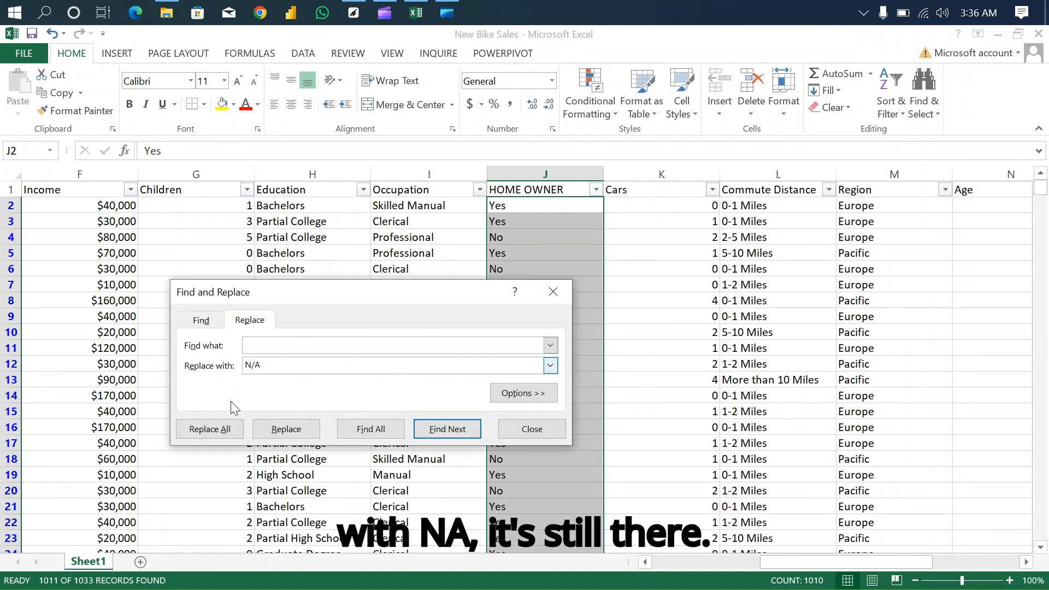
pyautogui.click(222, 428)
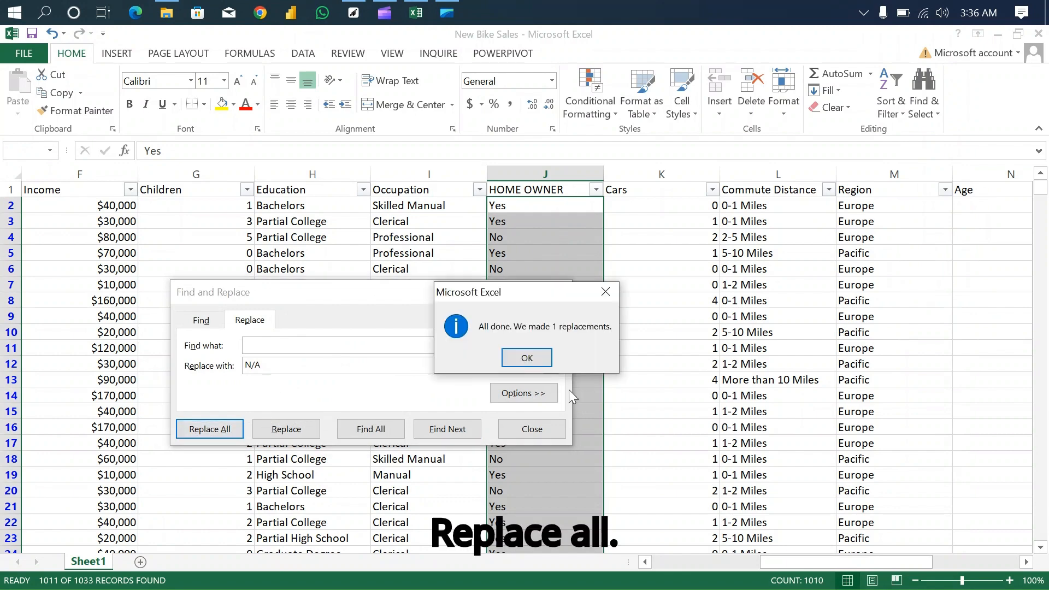
pyautogui.click(536, 358)
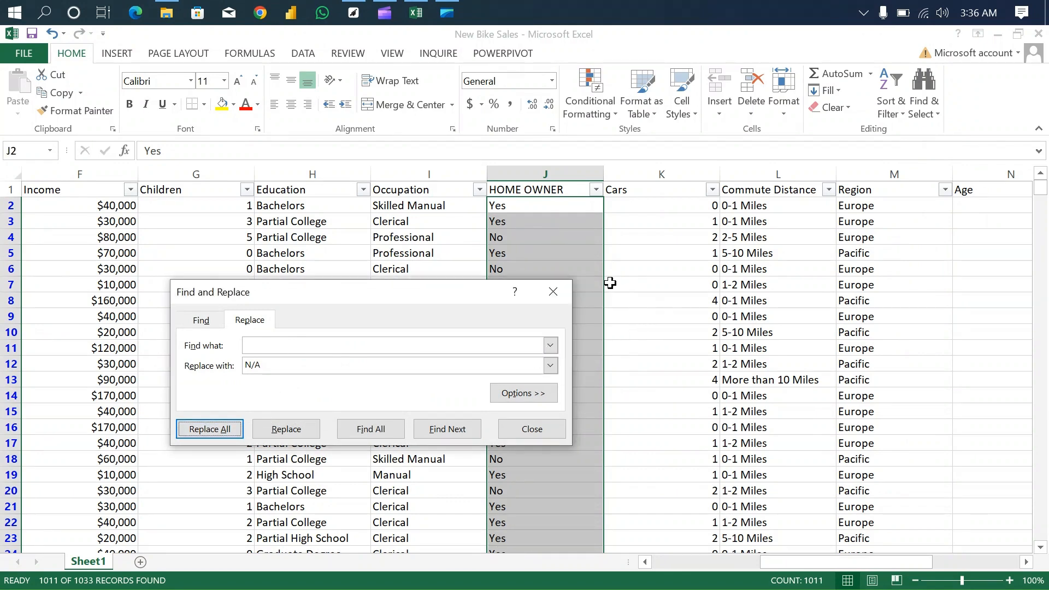
pyautogui.click(552, 292)
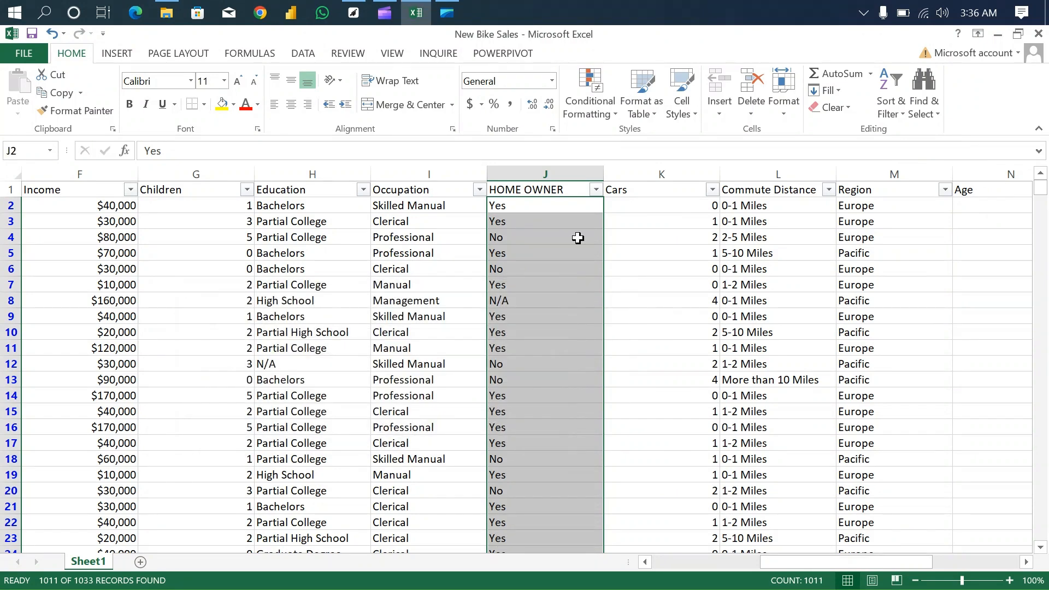
# - Check the distinct values in the HOME OWNER, Cars and Commute Distance columns for blanks, keeping all values selected
pyautogui.click(596, 190)
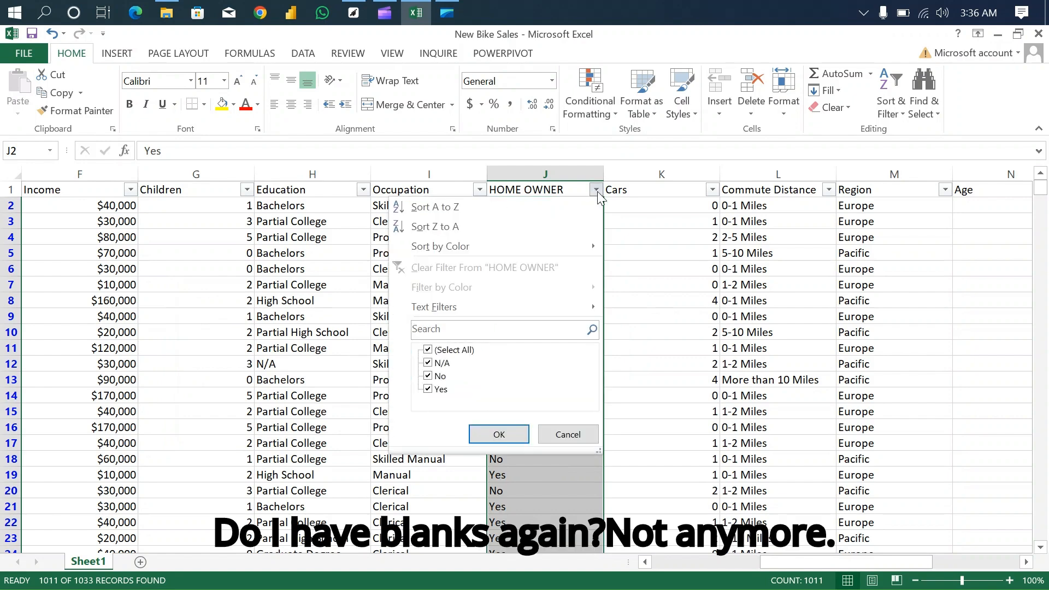
pyautogui.click(521, 435)
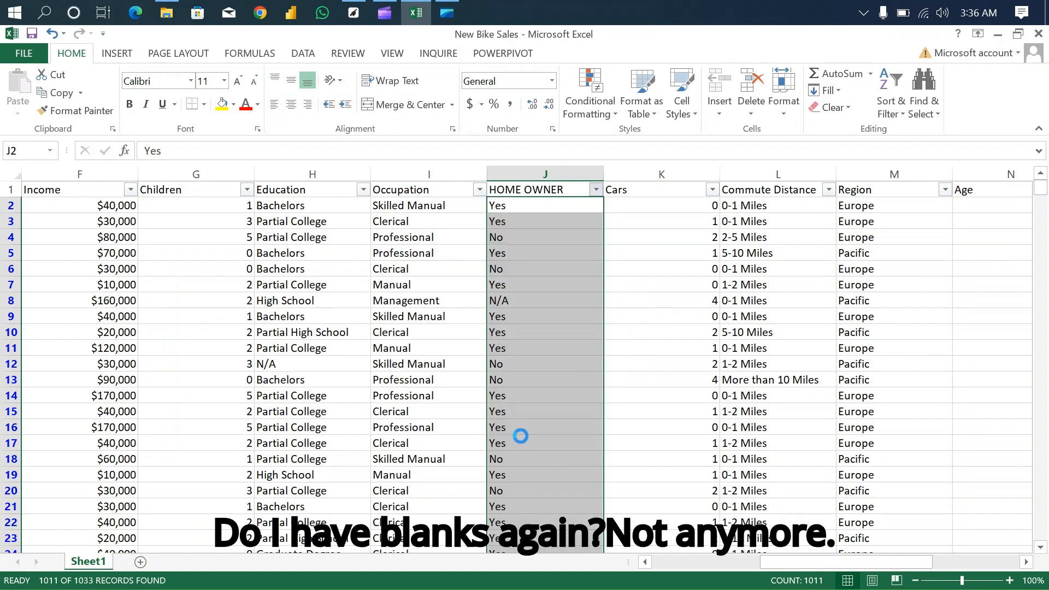
pyautogui.click(712, 190)
pyautogui.moveTo(709, 375); pyautogui.dragTo(710, 405)
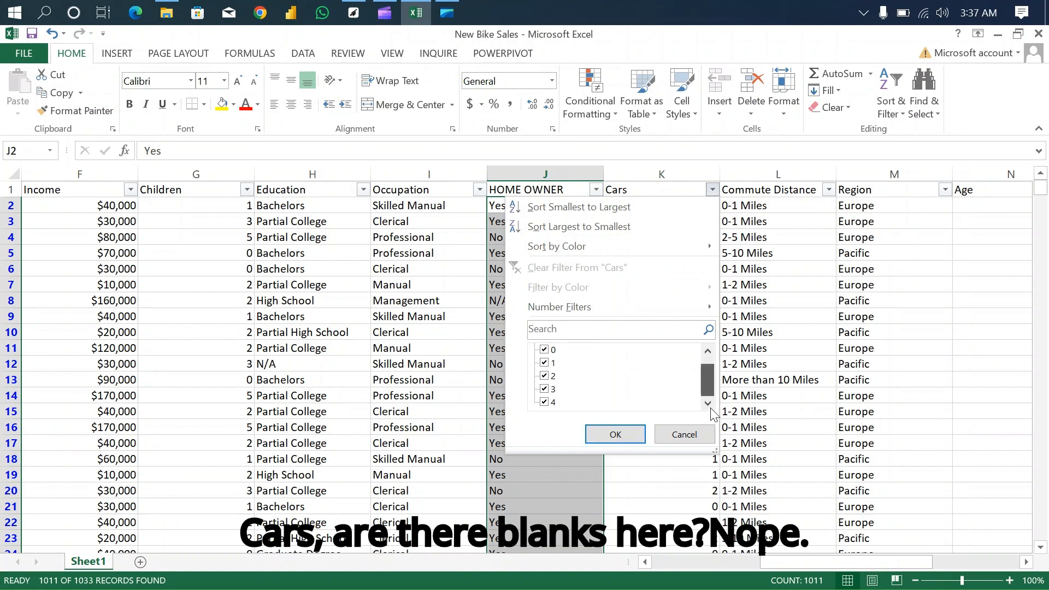
pyautogui.click(632, 435)
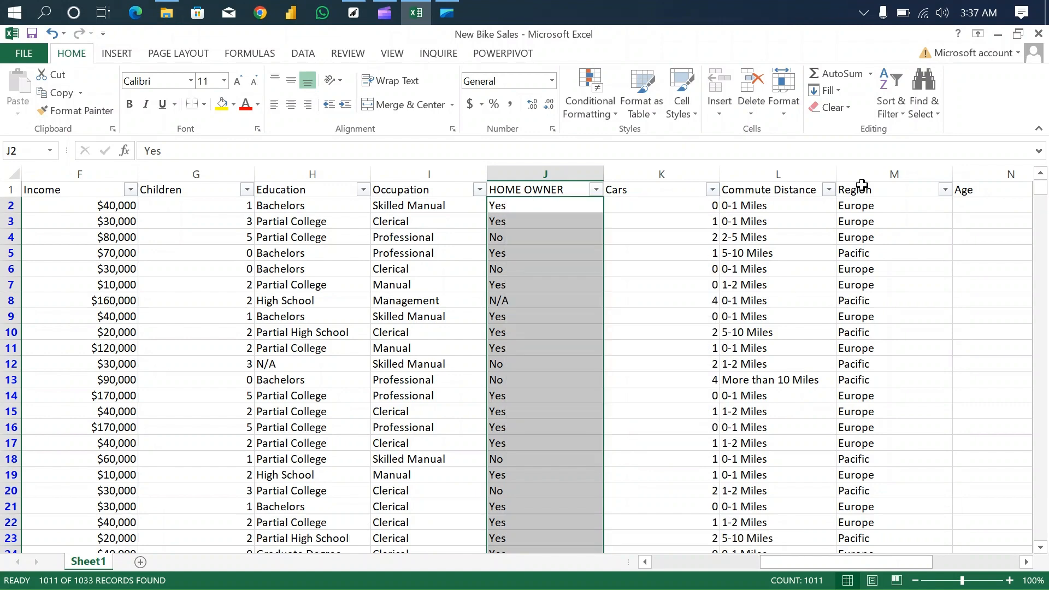
pyautogui.click(828, 189)
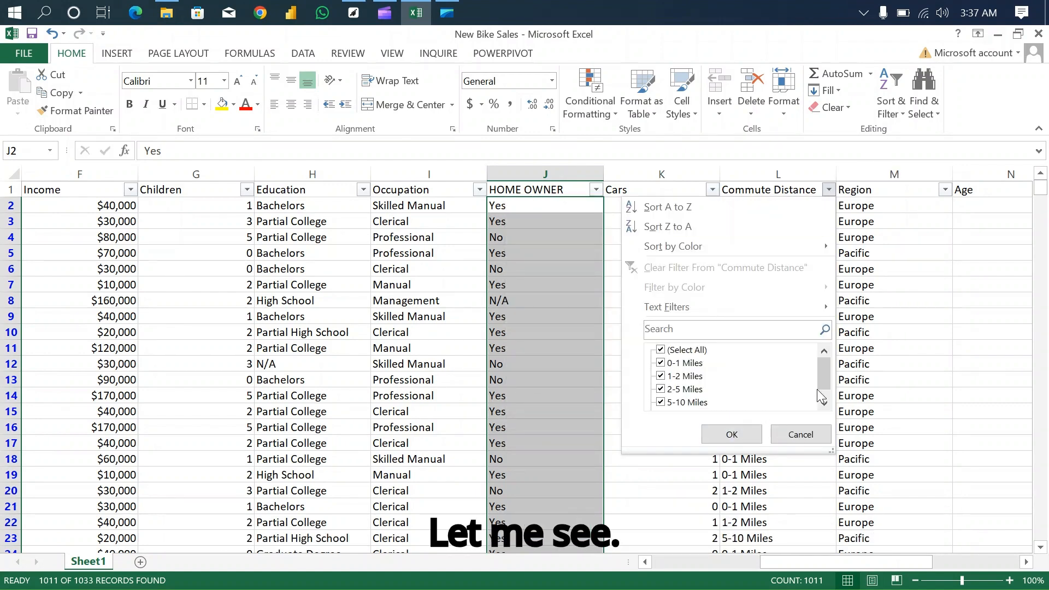
pyautogui.moveTo(825, 372); pyautogui.dragTo(824, 379)
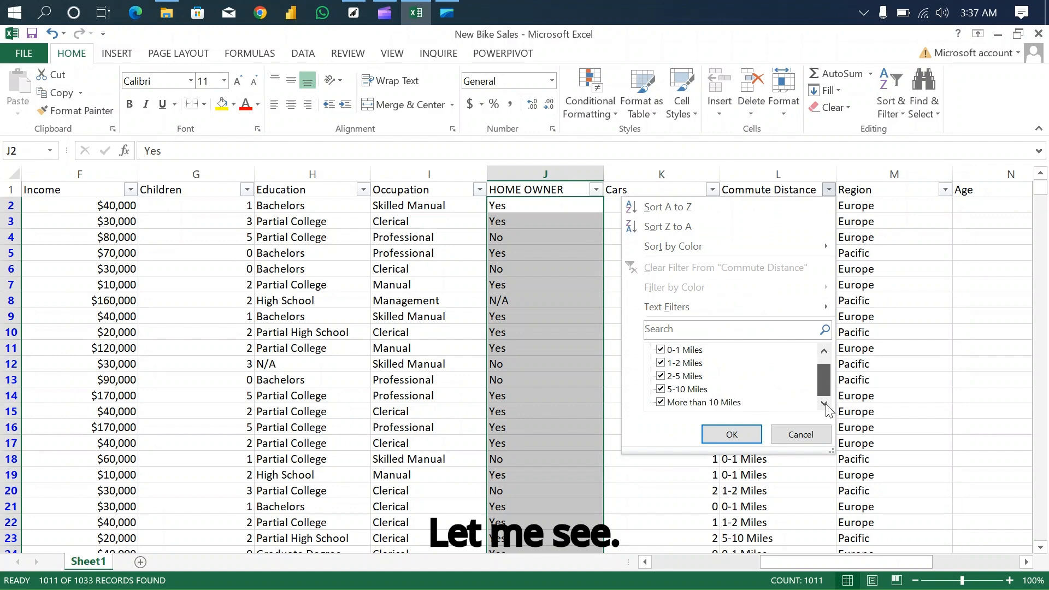
pyautogui.click(735, 433)
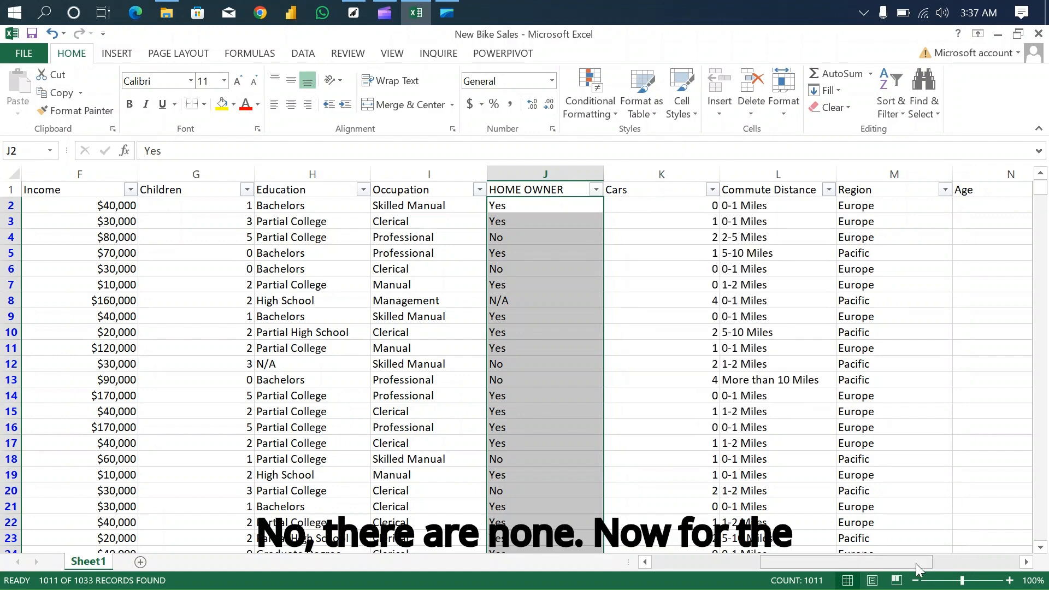
# - Check the distinct values in the Region, Age and Purchased Bike columns for blanks, keeping all values selected
pyautogui.moveTo(915, 563); pyautogui.dragTo(1002, 562)
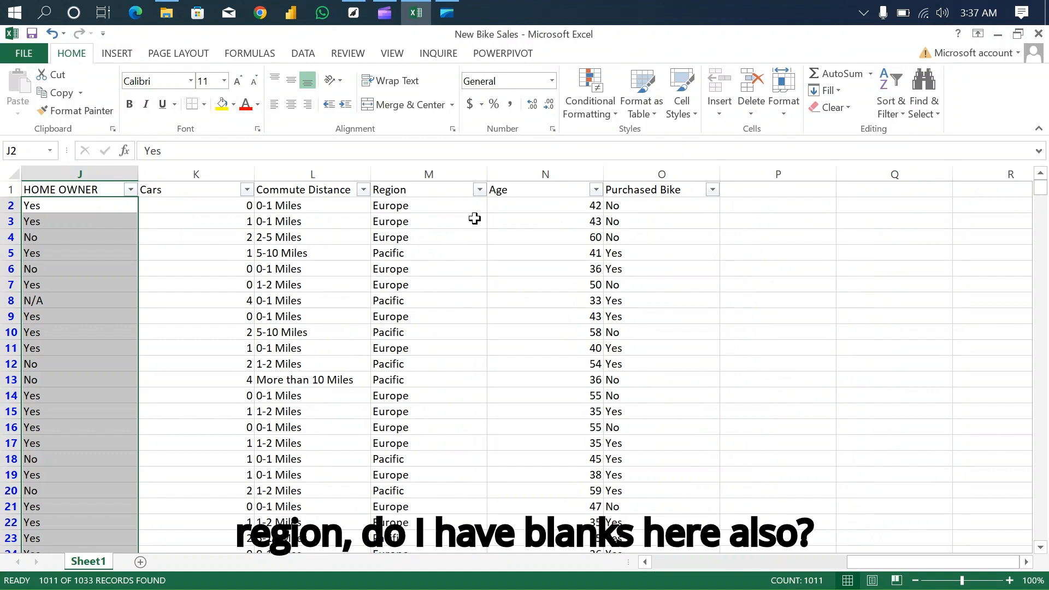
pyautogui.click(479, 189)
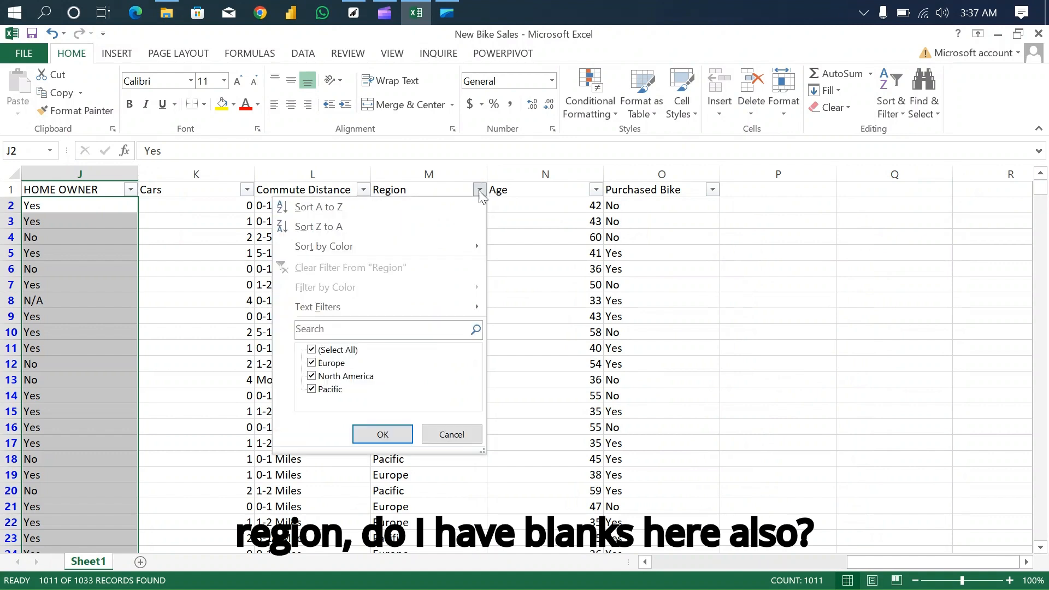
pyautogui.click(398, 435)
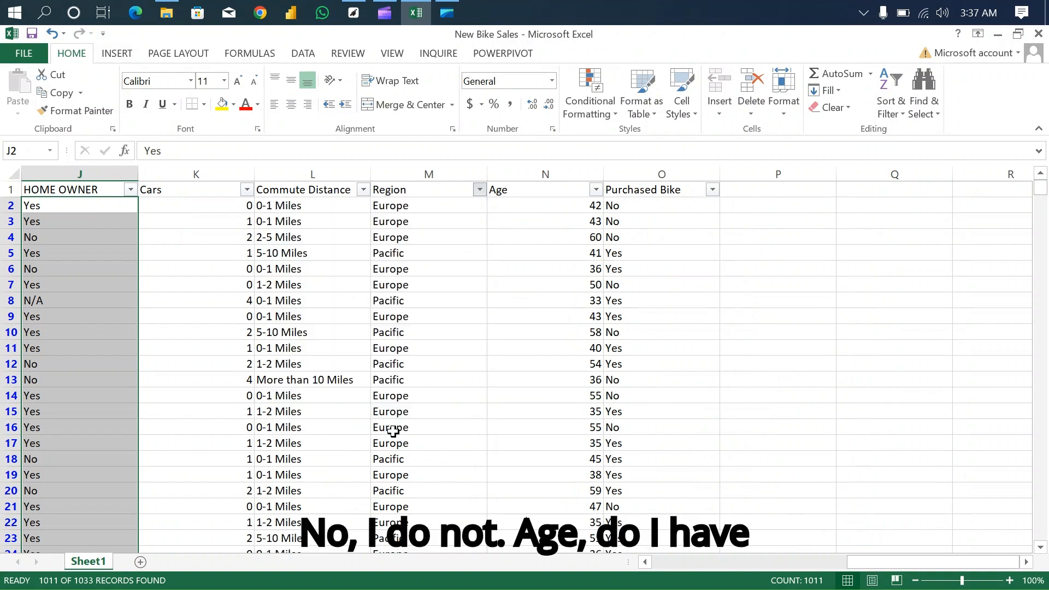
pyautogui.click(595, 190)
pyautogui.moveTo(591, 363); pyautogui.dragTo(593, 398)
pyautogui.click(520, 432)
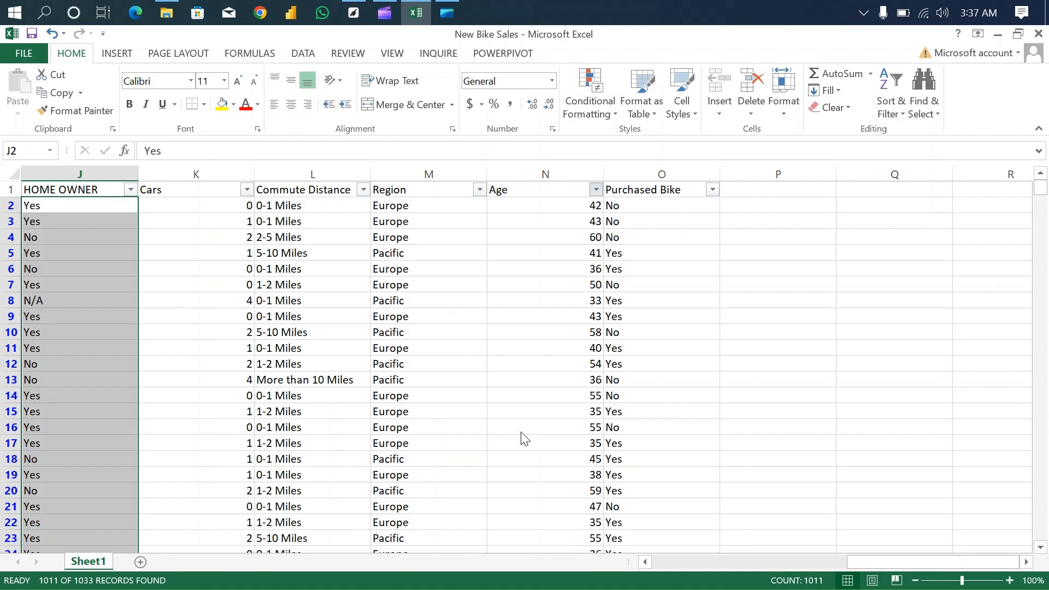
pyautogui.click(713, 190)
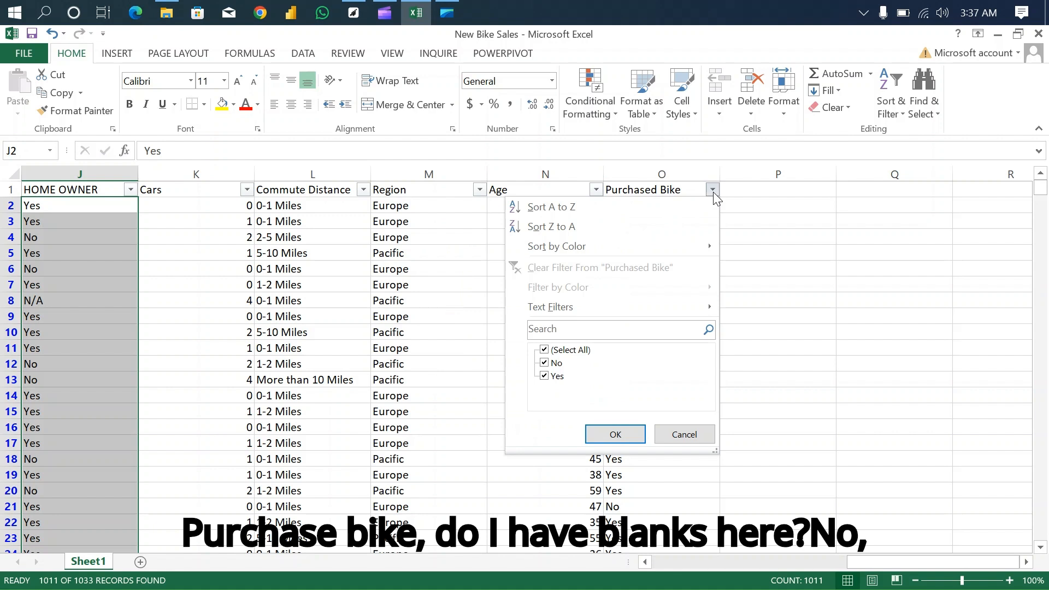
pyautogui.click(622, 435)
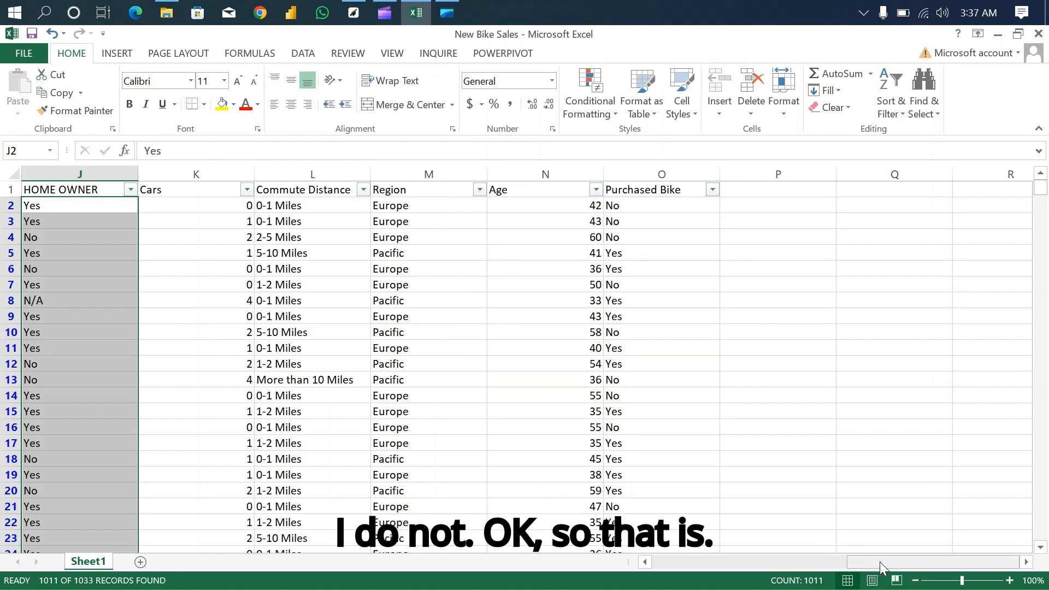
# - Remove duplicate rows from the whole sheet, treating the first row as headers and comparing all columns
pyautogui.moveTo(880, 561); pyautogui.dragTo(714, 556)
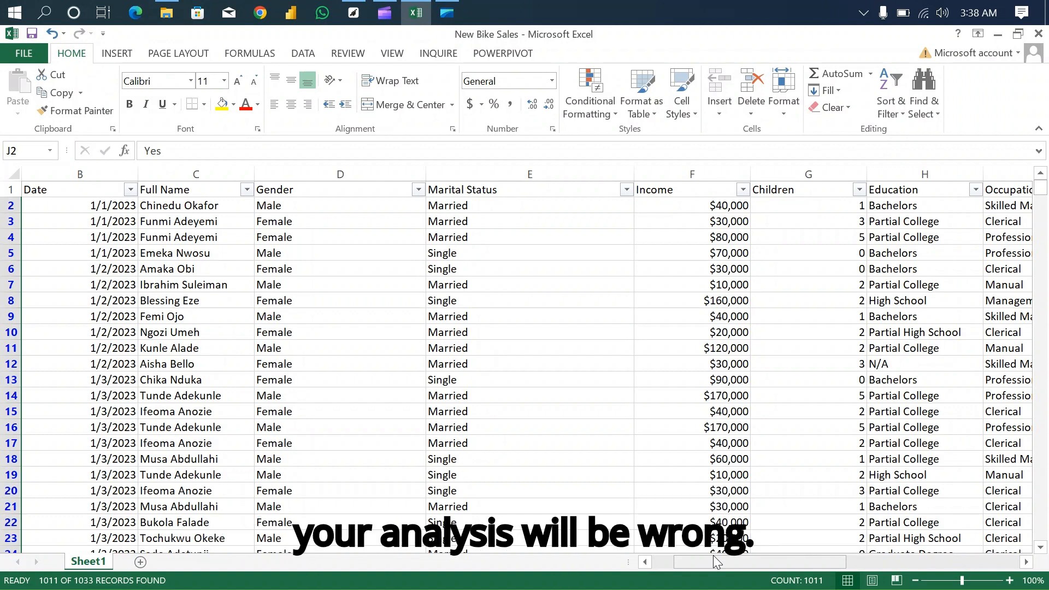
pyautogui.hscroll(-1, 713, 555)
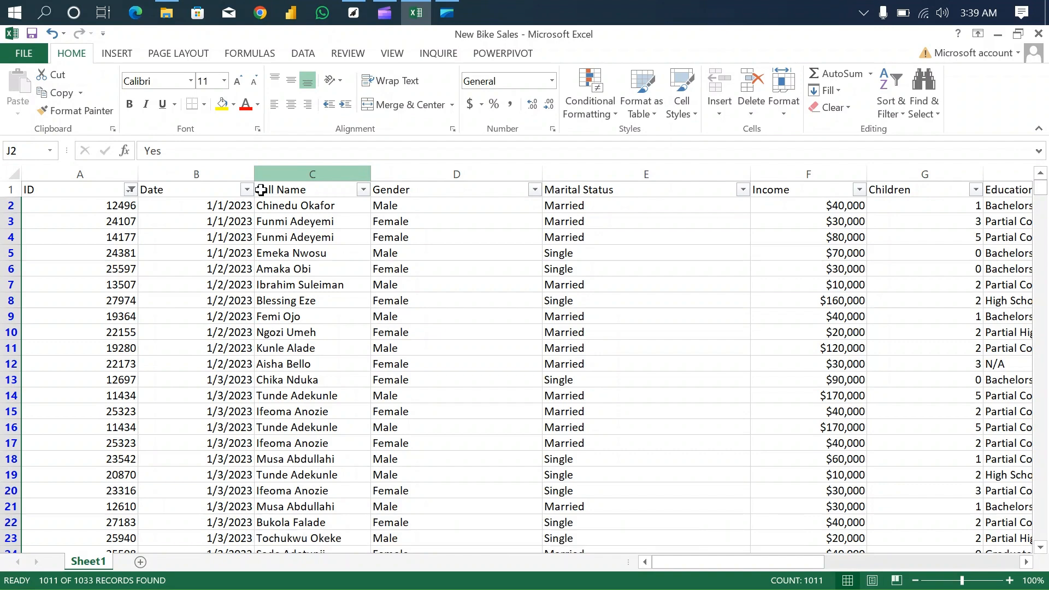
pyautogui.click(12, 175)
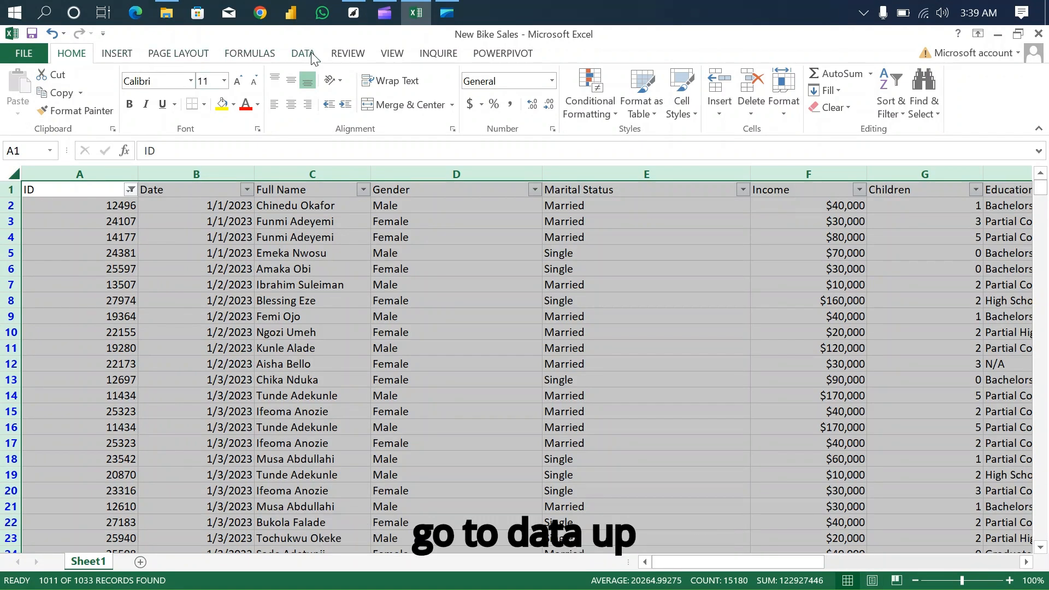
pyautogui.click(309, 54)
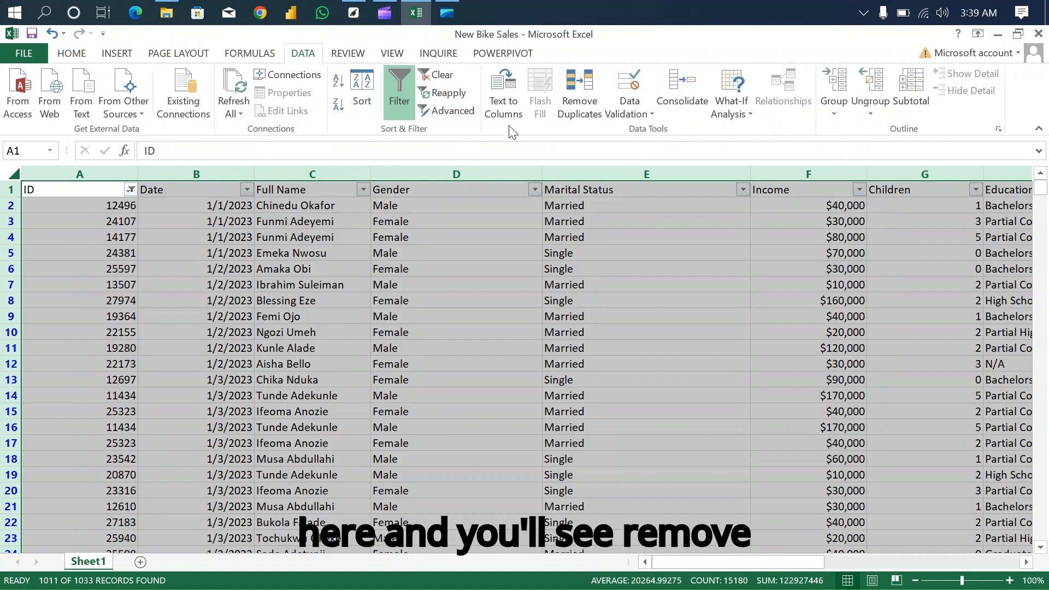
pyautogui.click(585, 105)
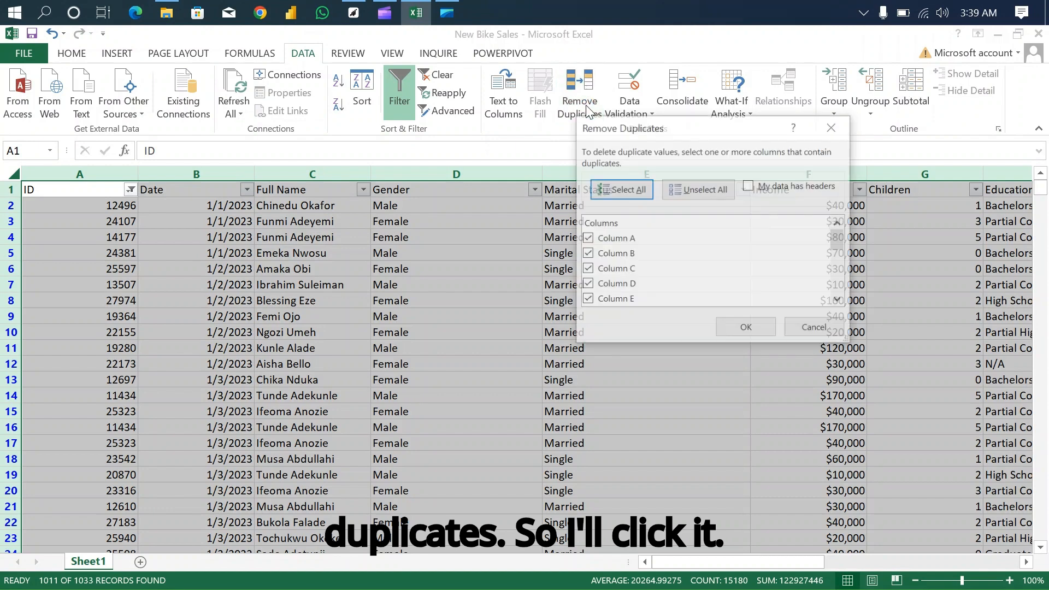
pyautogui.click(749, 187)
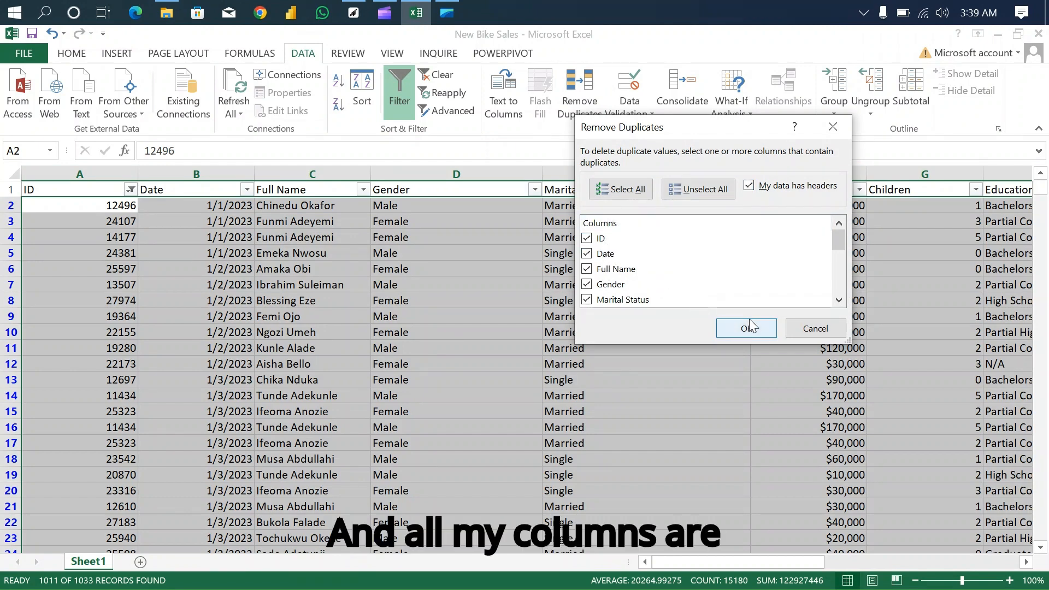
pyautogui.moveTo(839, 240); pyautogui.dragTo(843, 298)
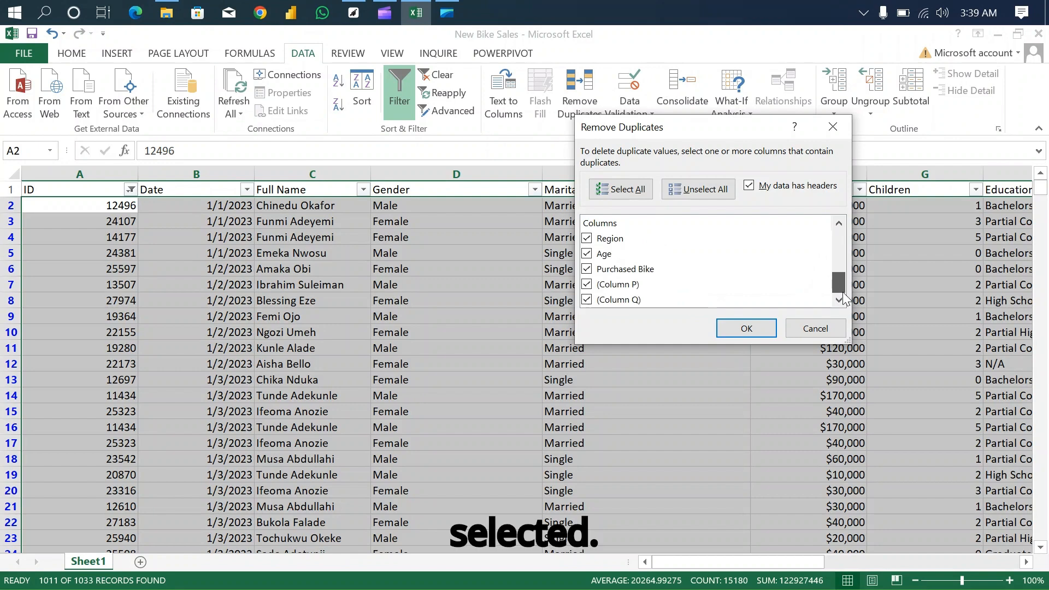
pyautogui.click(749, 331)
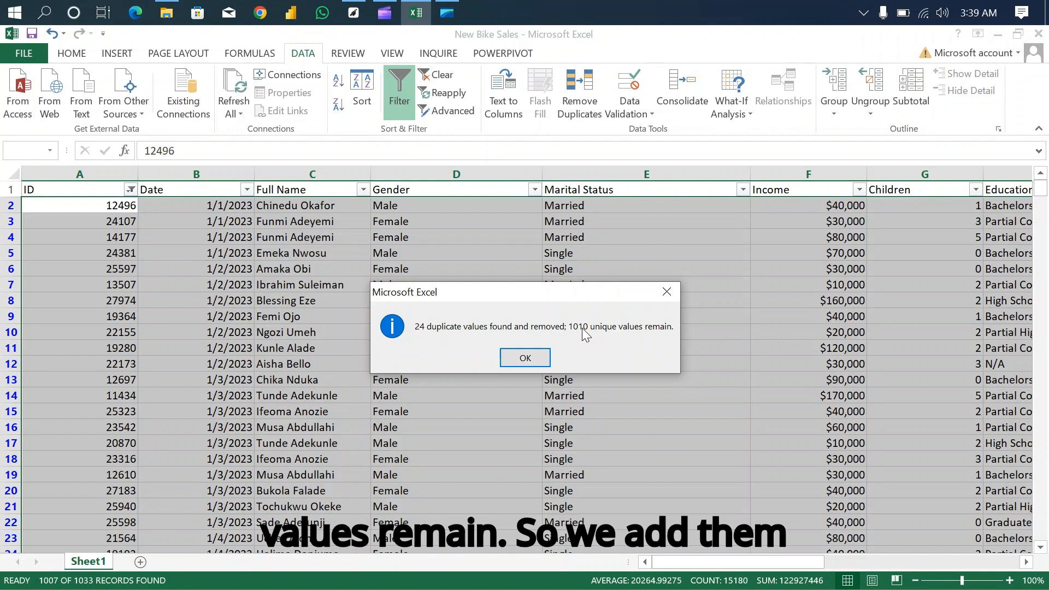
pyautogui.click(529, 363)
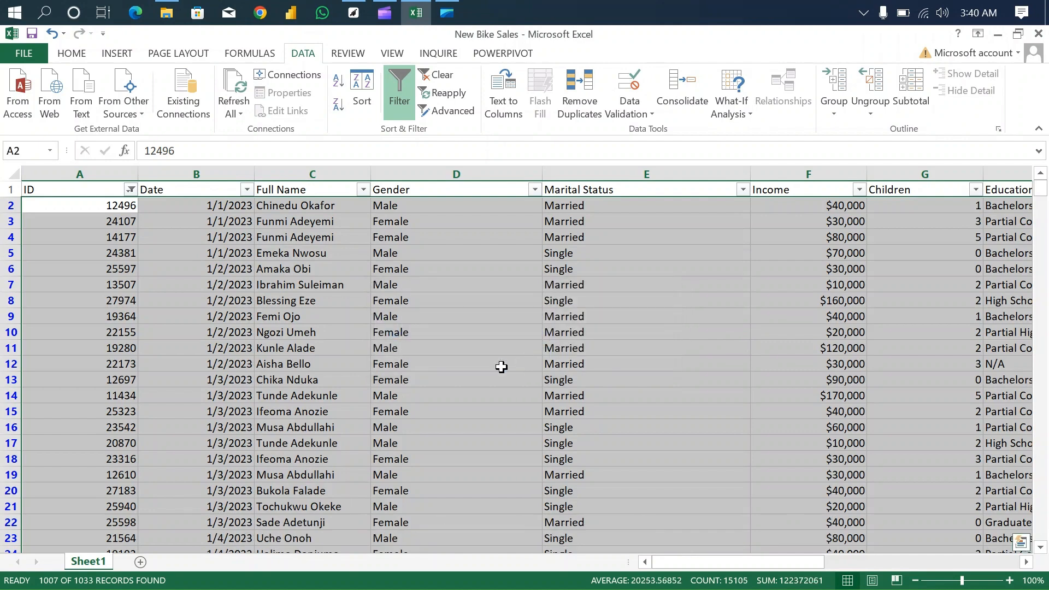